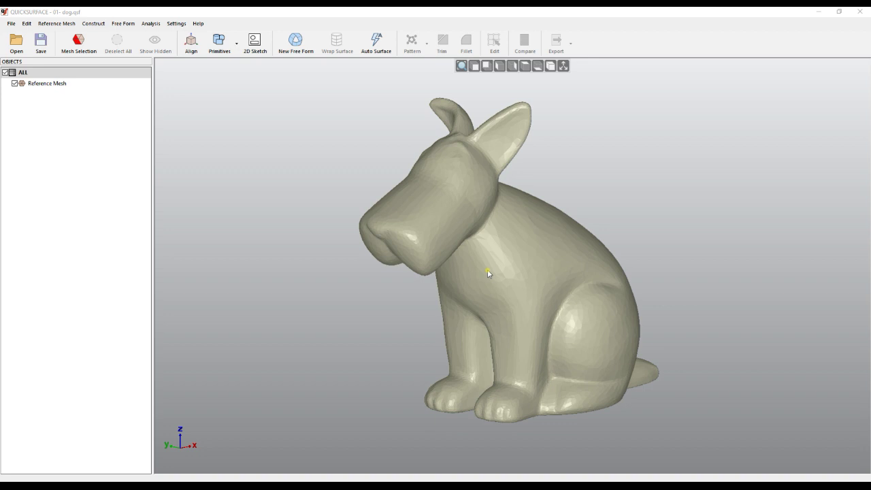
# Generate and accept an auto surface of the dog mesh with Medium target quads, Balanced feature details and no symmetry.
pyautogui.moveTo(502, 315)
pyautogui.mouseDown(button='right')
pyautogui.moveTo(545, 316)
pyautogui.moveTo(608, 298)
pyautogui.moveTo(542, 354)
pyautogui.moveTo(463, 259)
pyautogui.mouseUp(button='right')
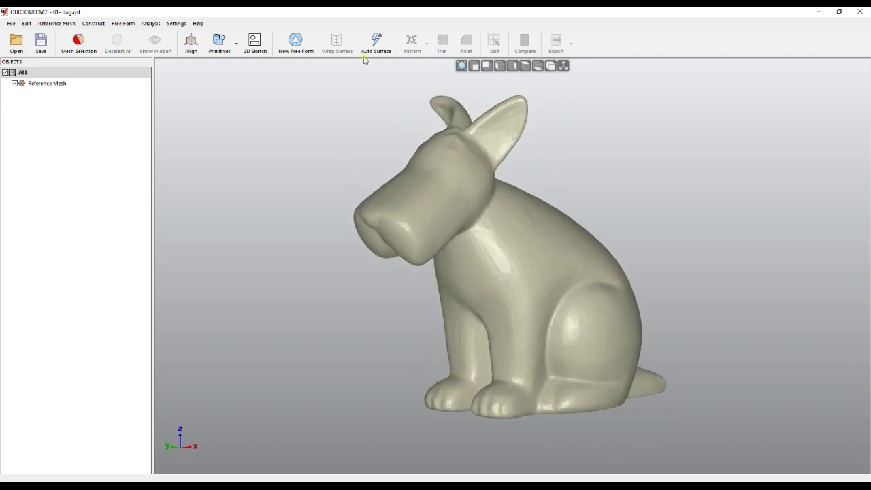
pyautogui.click(385, 50)
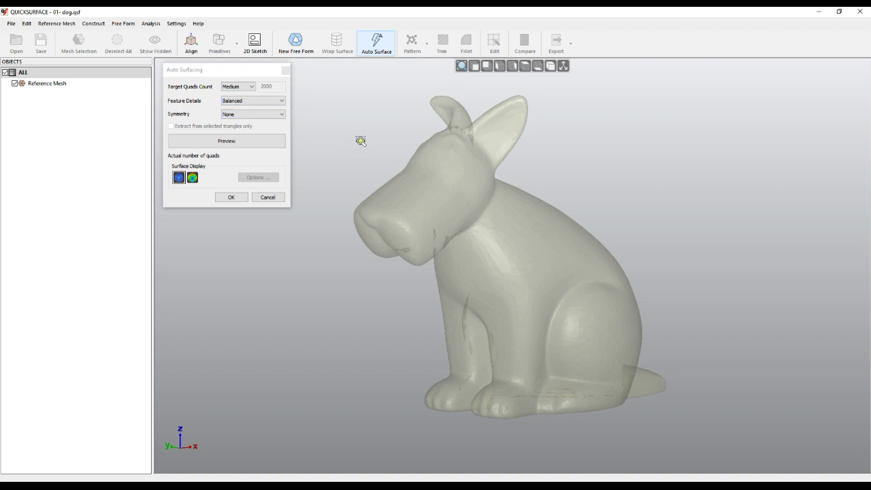
pyautogui.click(234, 143)
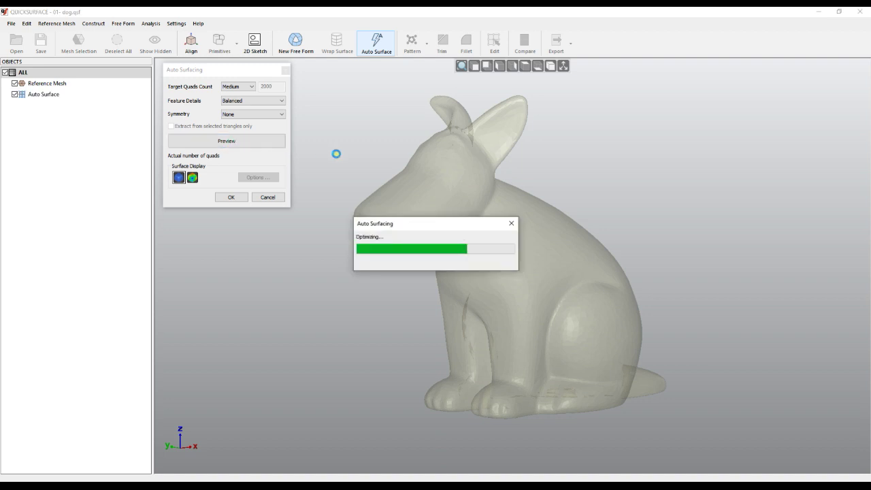
pyautogui.moveTo(554, 293); pyautogui.dragTo(467, 315, button='right')
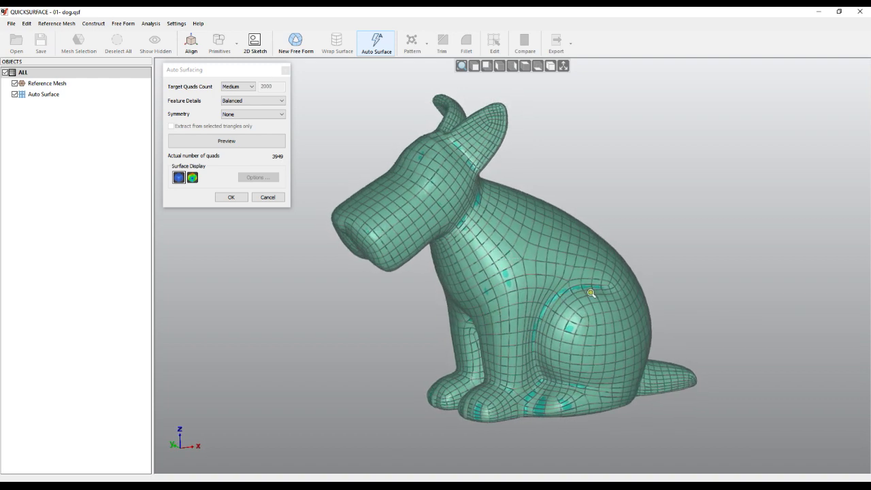
pyautogui.moveTo(590, 293)
pyautogui.mouseDown(button='right')
pyautogui.moveTo(479, 325)
pyautogui.moveTo(519, 288)
pyautogui.moveTo(687, 231)
pyautogui.mouseUp(button='right')
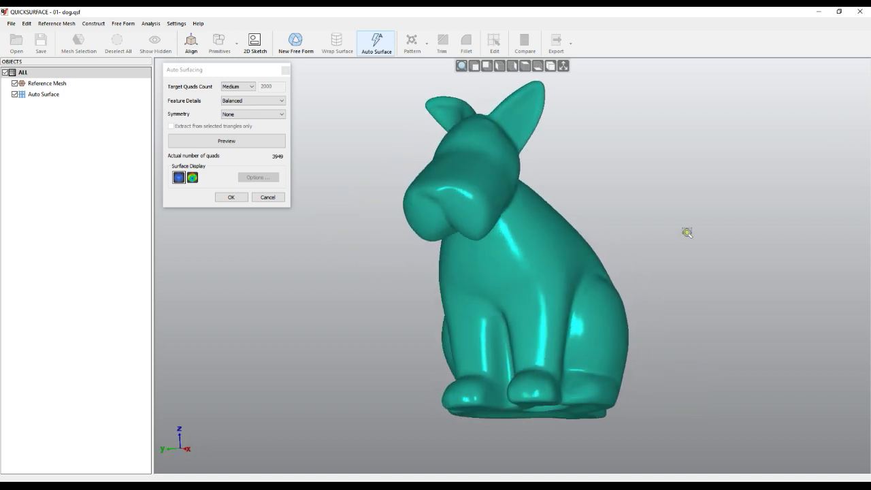
pyautogui.moveTo(525, 300); pyautogui.dragTo(695, 335, button='right')
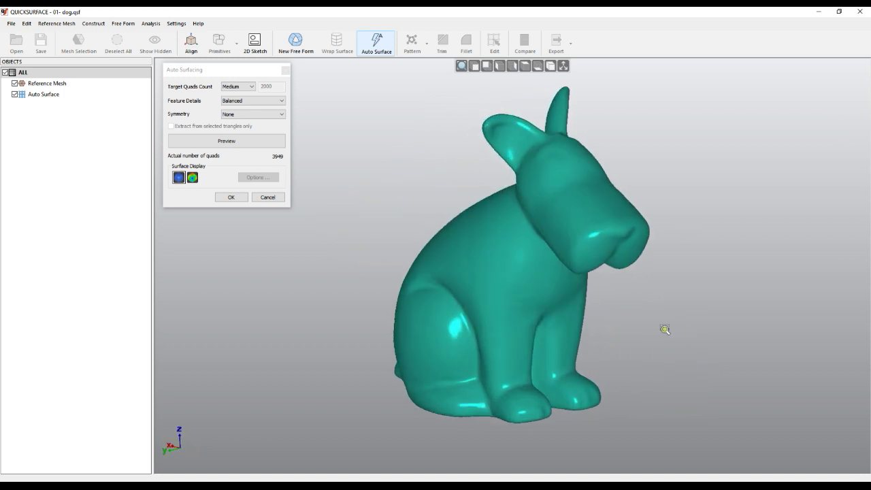
pyautogui.moveTo(495, 303); pyautogui.dragTo(541, 240, button='right')
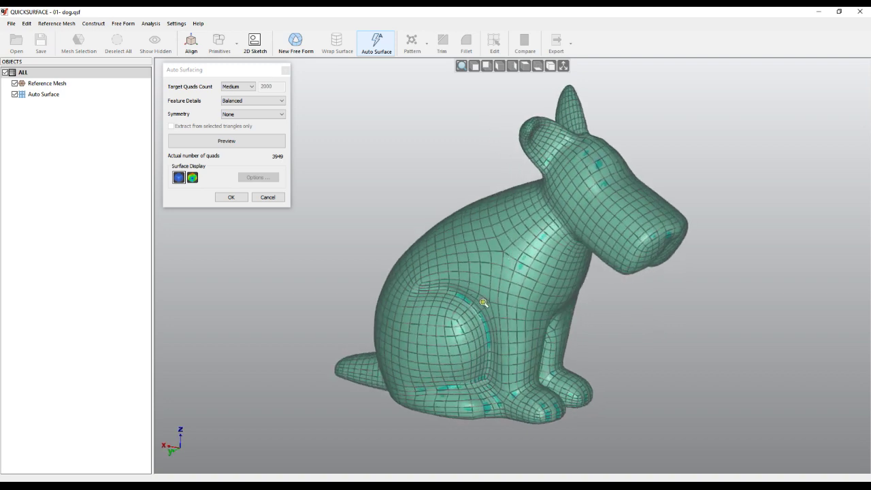
pyautogui.moveTo(449, 312); pyautogui.dragTo(542, 347, button='right')
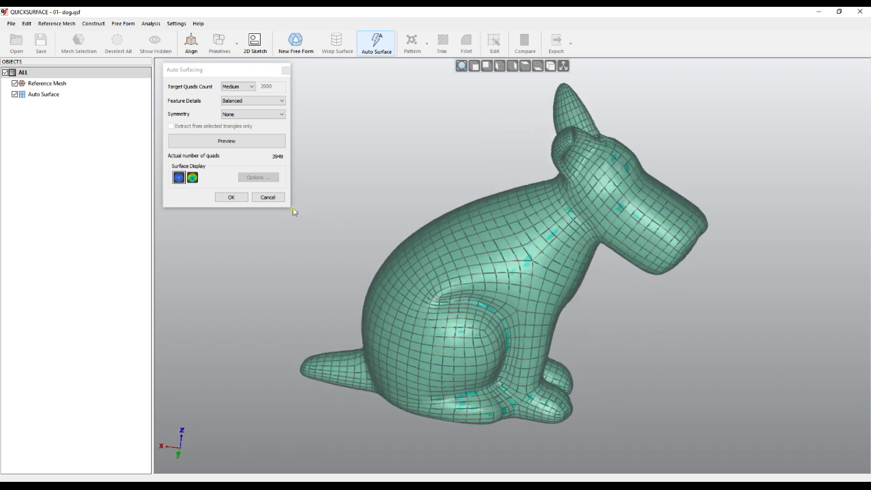
pyautogui.click(232, 203)
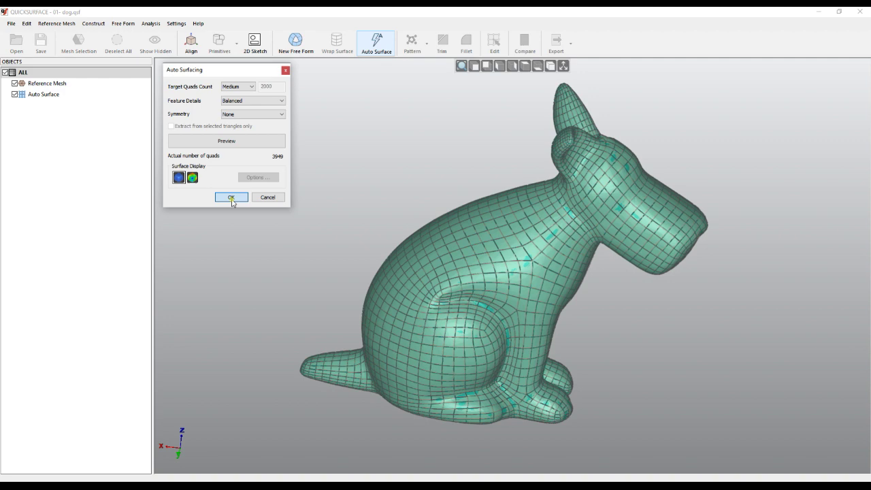
# Open the dog's auto surface for editing and turn Snap Mode off.
pyautogui.moveTo(464, 329); pyautogui.dragTo(402, 310, button='right')
pyautogui.moveTo(472, 288); pyautogui.dragTo(459, 293, button='right')
pyautogui.doubleClick(43, 96)
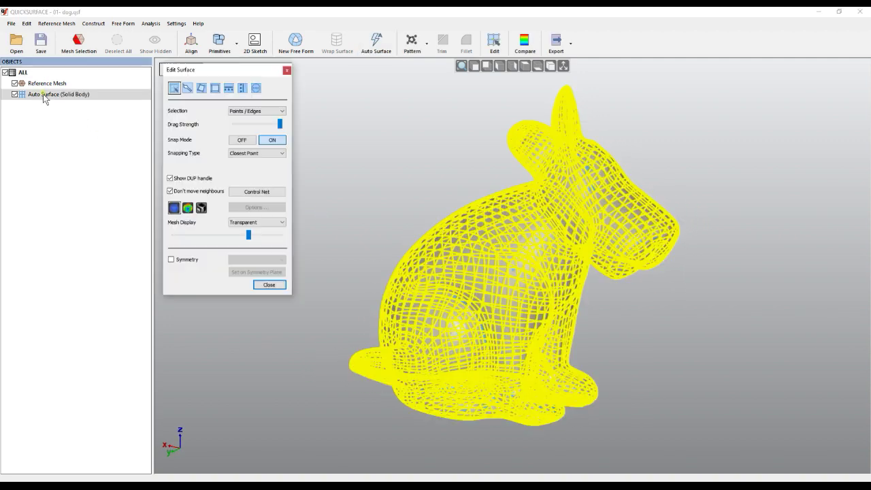
pyautogui.moveTo(399, 207); pyautogui.dragTo(385, 155, button='right')
pyautogui.scroll(5, 480, 108)
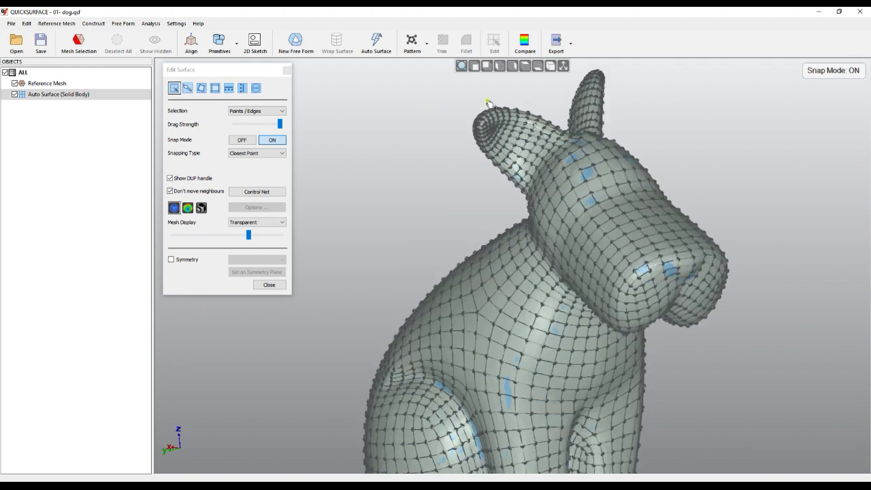
pyautogui.click(242, 140)
# Select the surface points on the dog's ear tip, reshape the ear with the Screen manipulator, and finish editing the surface.
pyautogui.moveTo(403, 93); pyautogui.dragTo(553, 205)
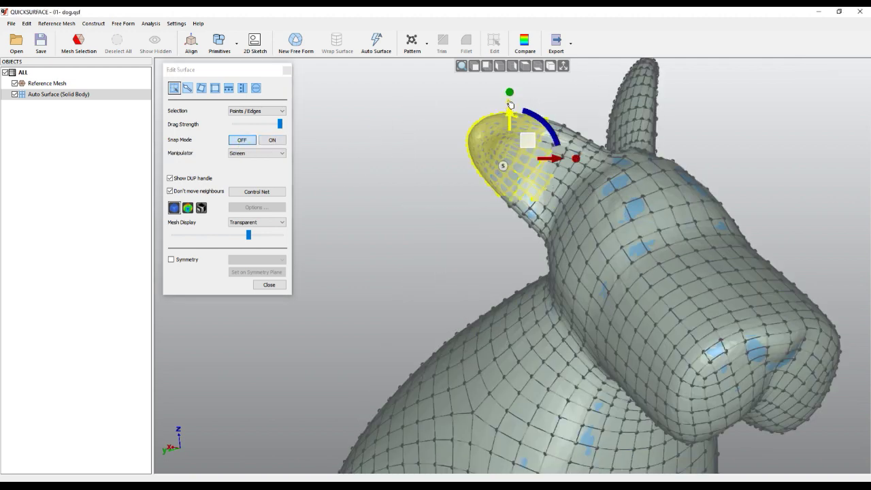
pyautogui.moveTo(511, 91); pyautogui.dragTo(513, 84)
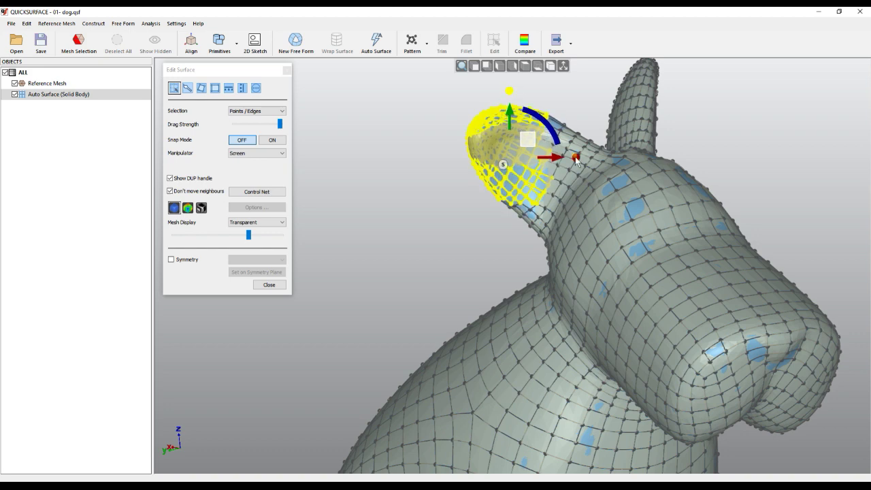
pyautogui.moveTo(560, 161); pyautogui.dragTo(544, 161)
pyautogui.click(268, 285)
pyautogui.moveTo(407, 244); pyautogui.dragTo(401, 203, button='middle')
pyautogui.scroll(-3, 403, 203)
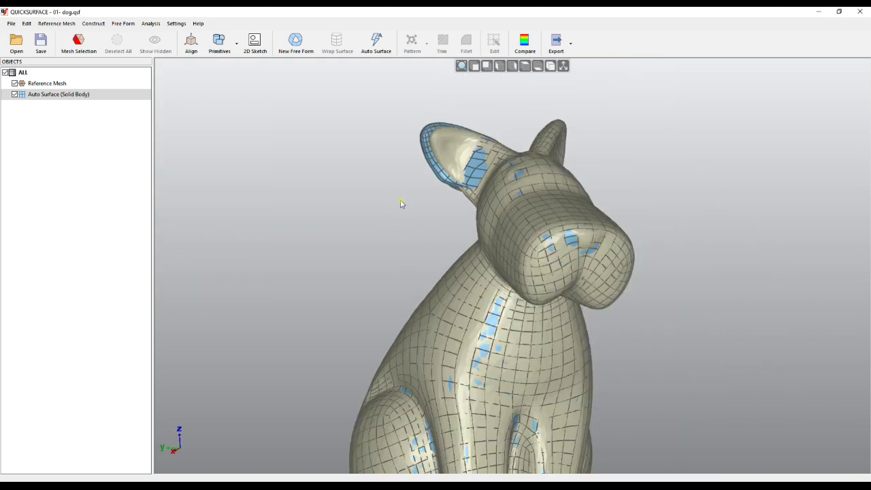
# Open the file 02 - dog_scan.qsf without saving the changes to the current dog project.
pyautogui.click(17, 43)
pyautogui.click(437, 269)
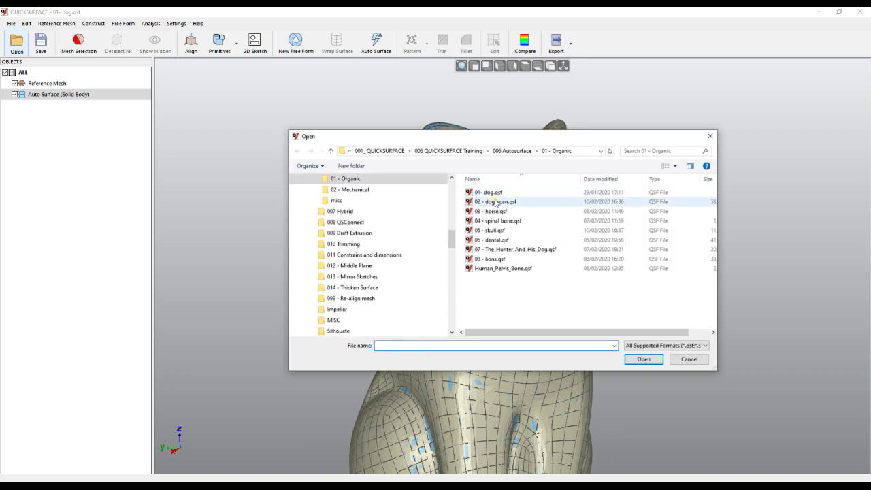
pyautogui.doubleClick(496, 202)
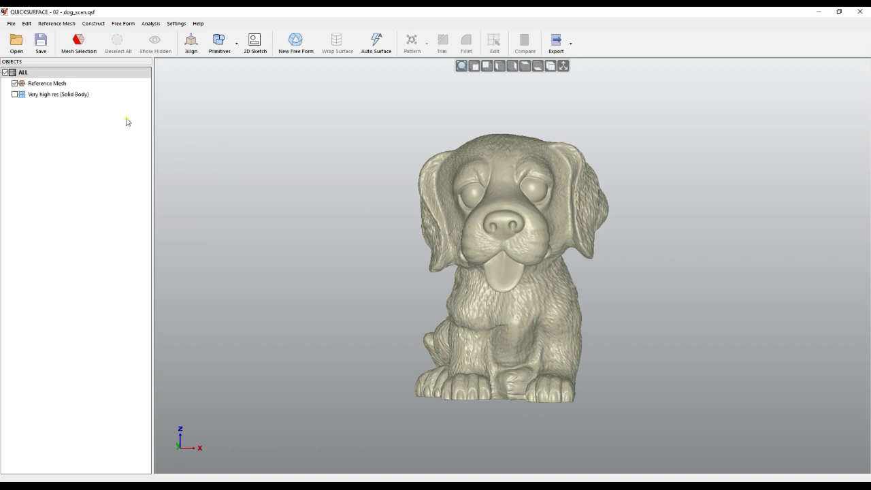
# Check the properties of the scanned dog's reference mesh for its triangle count and dimensions.
pyautogui.rightClick(54, 85)
pyautogui.click(72, 142)
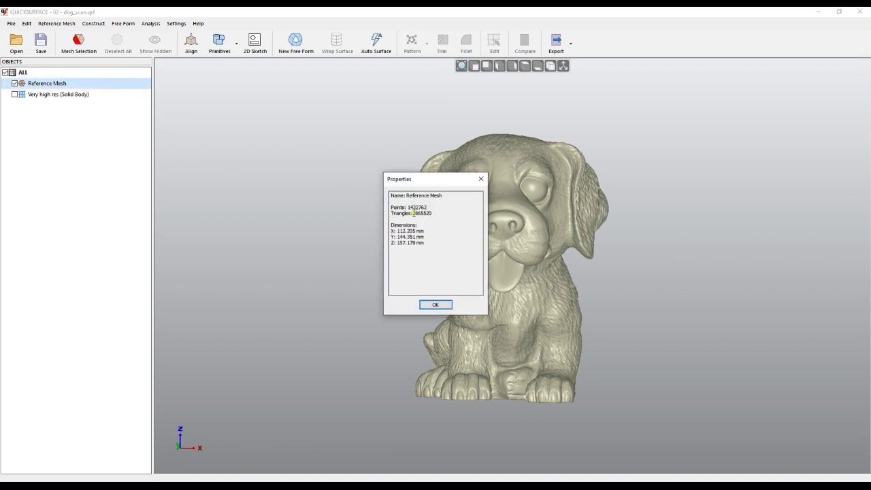
pyautogui.click(449, 305)
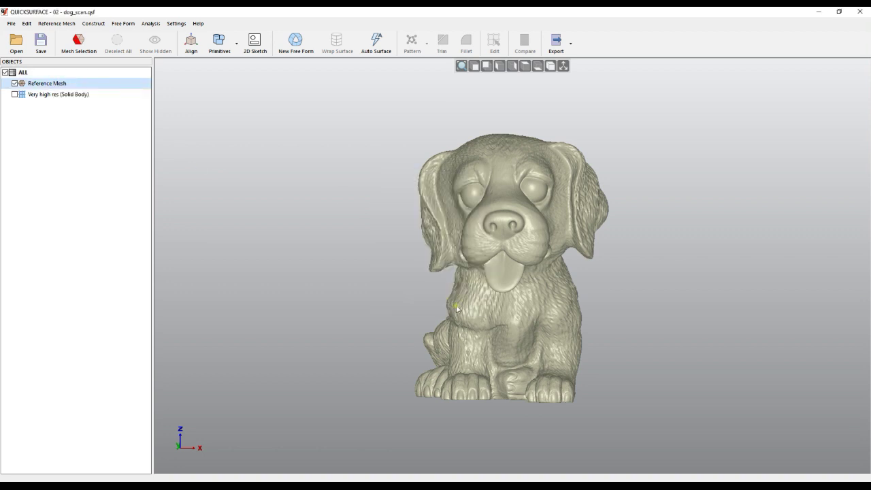
# Preview an auto surface of the scanned dog with Medium target quads, Highest feature details and no symmetry.
pyautogui.click(371, 46)
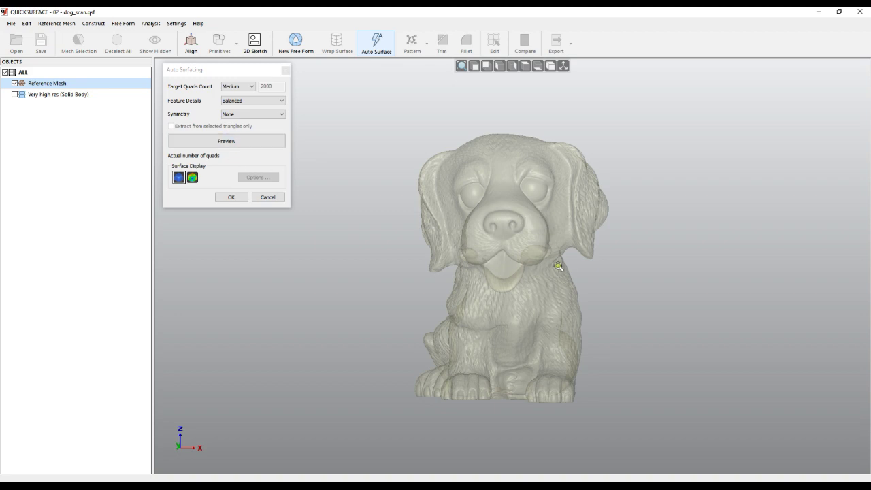
pyautogui.click(247, 101)
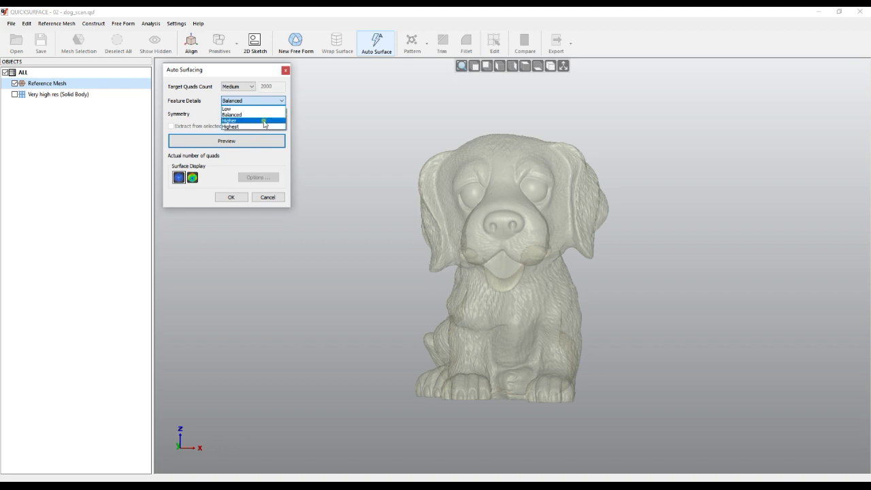
pyautogui.click(257, 126)
pyautogui.click(253, 101)
pyautogui.click(238, 127)
pyautogui.click(245, 143)
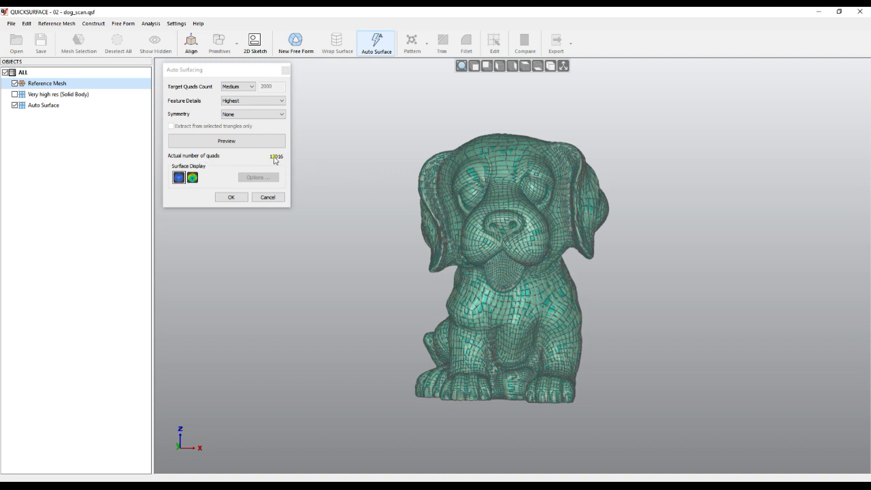
# Examine the smoothness and detail of the previewed surface around the dog's face, ears and neck.
pyautogui.moveTo(538, 286); pyautogui.dragTo(536, 221, button='right')
pyautogui.press('2')
pyautogui.moveTo(422, 158); pyautogui.dragTo(584, 286)
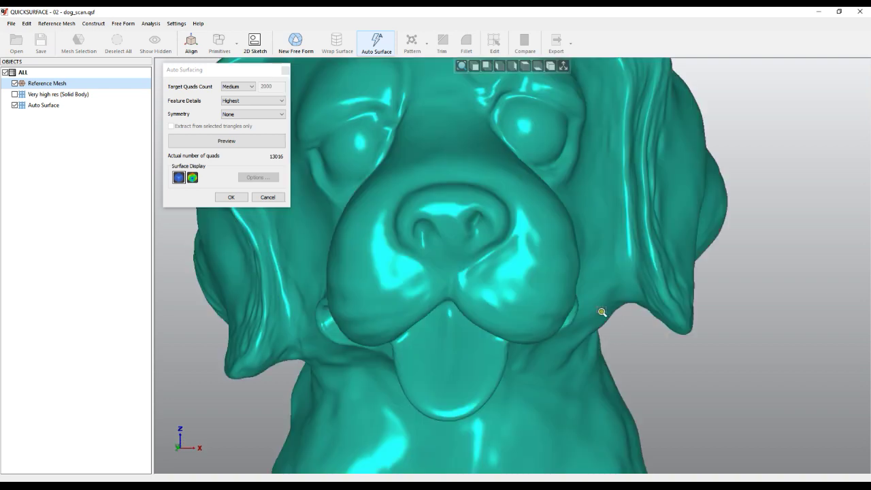
pyautogui.moveTo(521, 297); pyautogui.dragTo(432, 307, button='right')
pyautogui.scroll(-2, 476, 307)
pyautogui.scroll(-3, 555, 279)
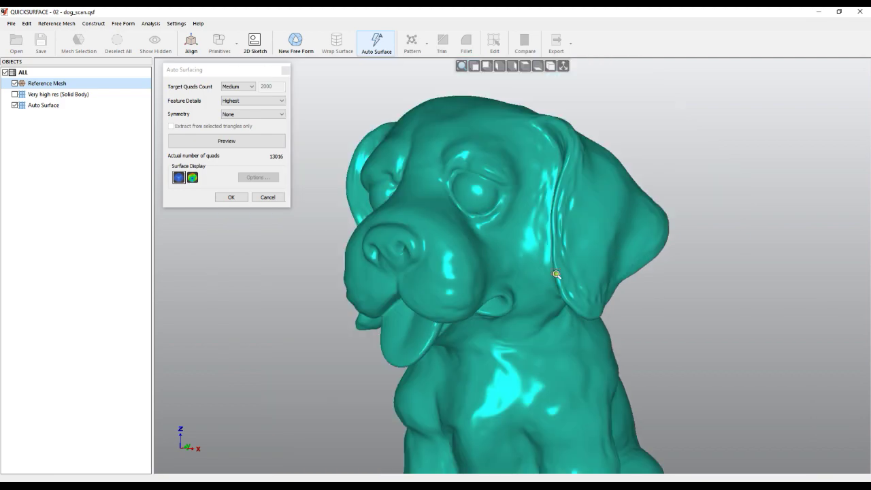
pyautogui.moveTo(469, 292)
pyautogui.mouseDown(button='right')
pyautogui.moveTo(506, 286)
pyautogui.moveTo(521, 331)
pyautogui.mouseUp(button='right')
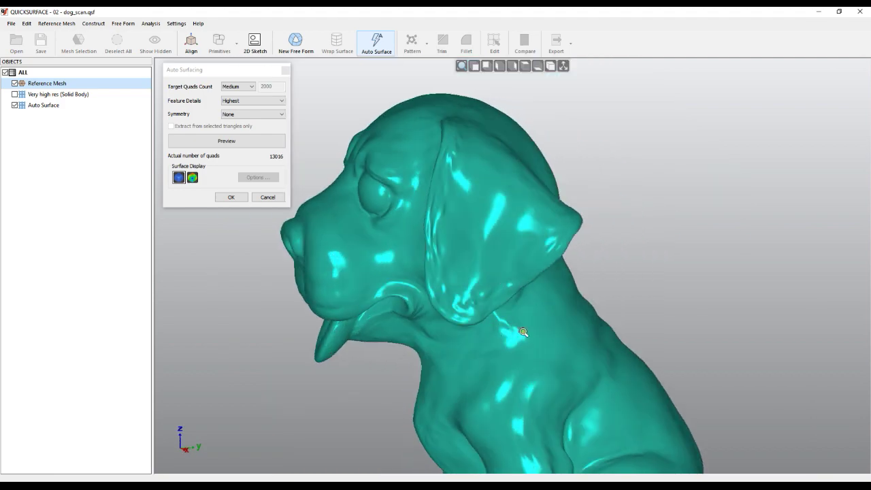
# Hide the reference mesh, examine the quad layout over the dog's head and body, and cancel the auto surfacing.
pyautogui.click(14, 83)
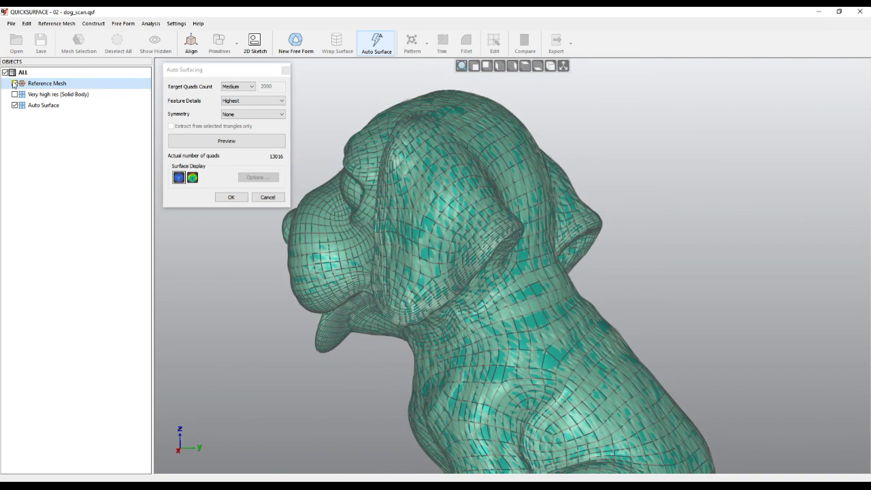
pyautogui.moveTo(449, 324); pyautogui.dragTo(364, 296, button='middle')
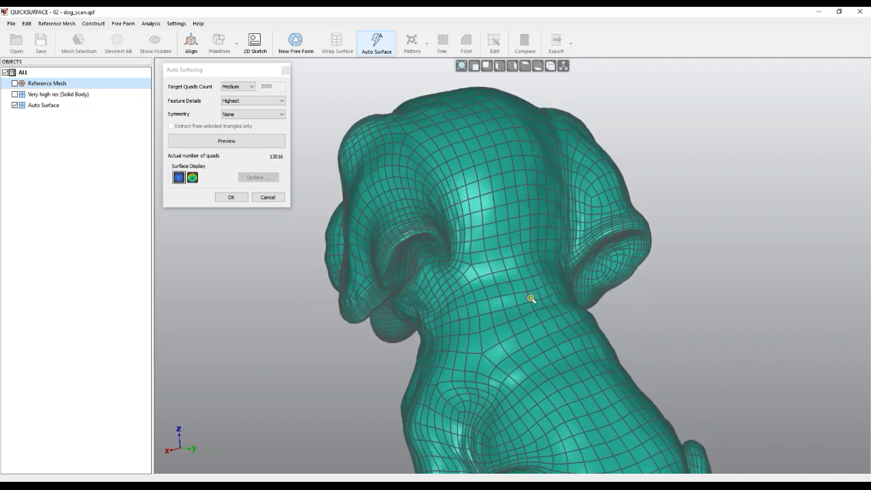
pyautogui.scroll(-5, 532, 298)
pyautogui.scroll(4, 556, 386)
pyautogui.moveTo(564, 362); pyautogui.dragTo(618, 350, button='right')
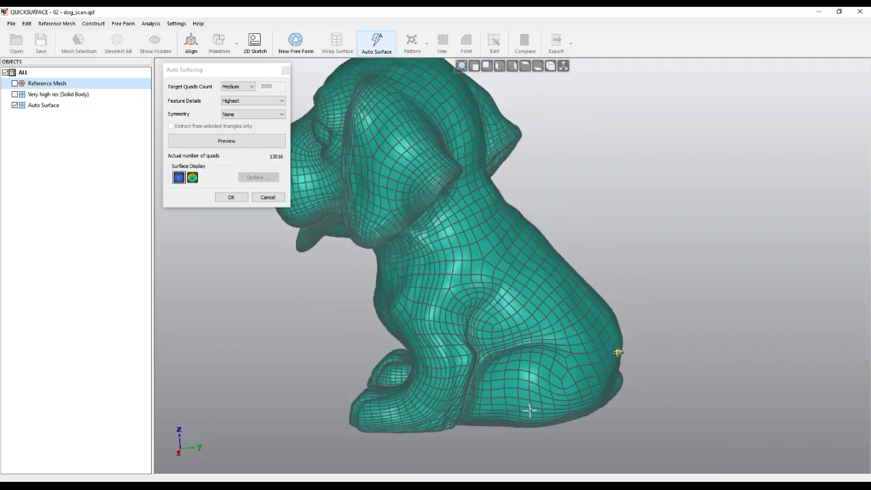
pyautogui.click(267, 197)
# Show the Very high res solid body and examine its quad density and fur detail from several sides.
pyautogui.click(15, 95)
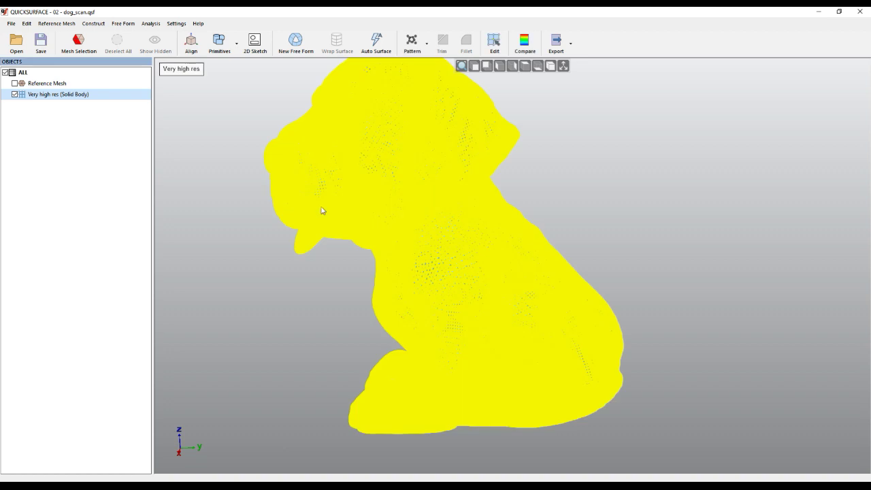
pyautogui.click(320, 302)
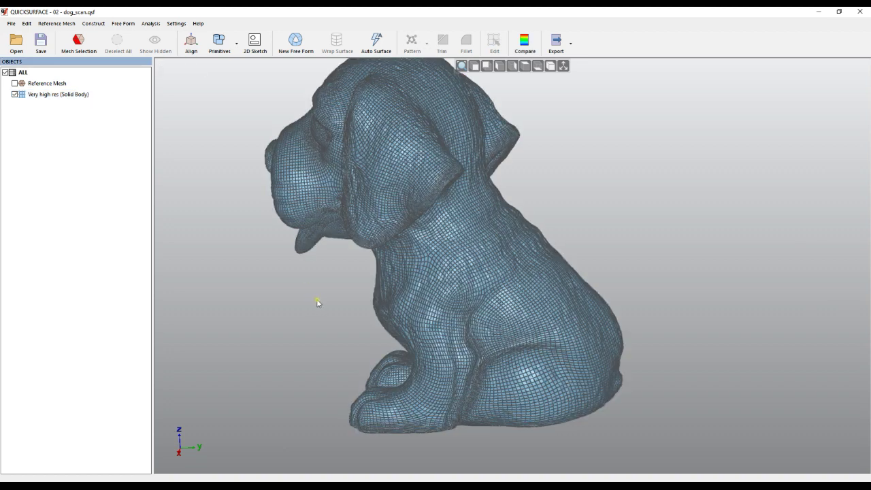
pyautogui.moveTo(383, 310); pyautogui.dragTo(581, 297, button='middle')
pyautogui.moveTo(581, 296); pyautogui.dragTo(590, 296, button='right')
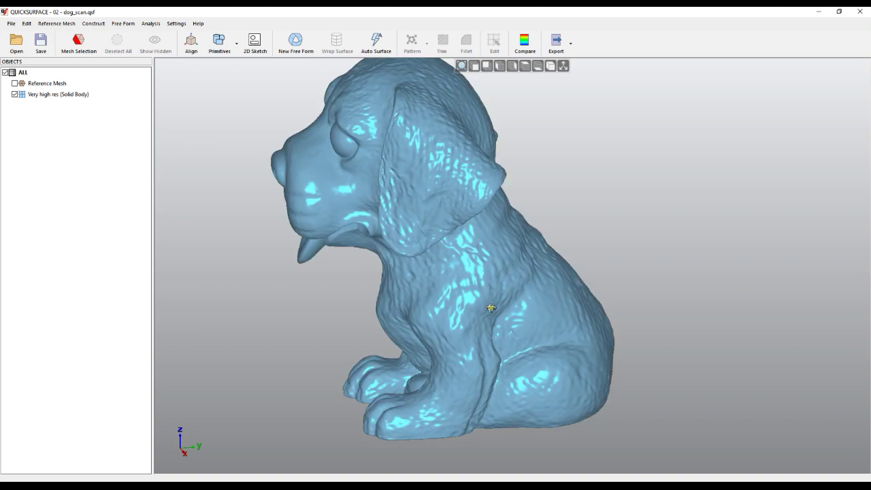
pyautogui.moveTo(613, 316); pyautogui.dragTo(615, 315, button='right')
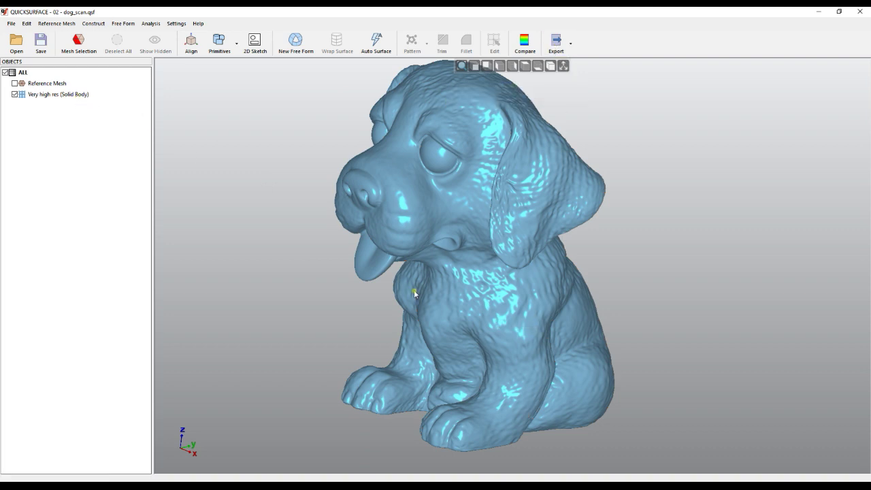
# Open the file 03 - horse.qsf without saving the dog_scan changes, and select the horse's auto surface.
pyautogui.hotkey('ctrl', 'o')
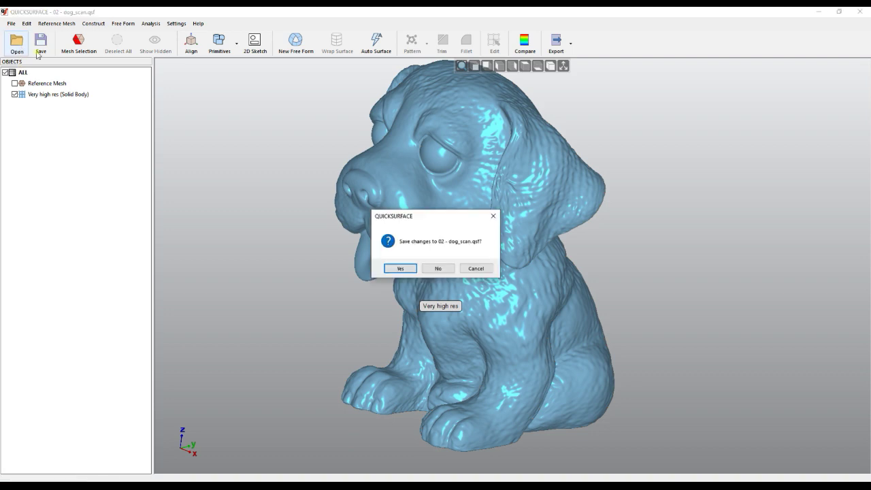
pyautogui.click(441, 269)
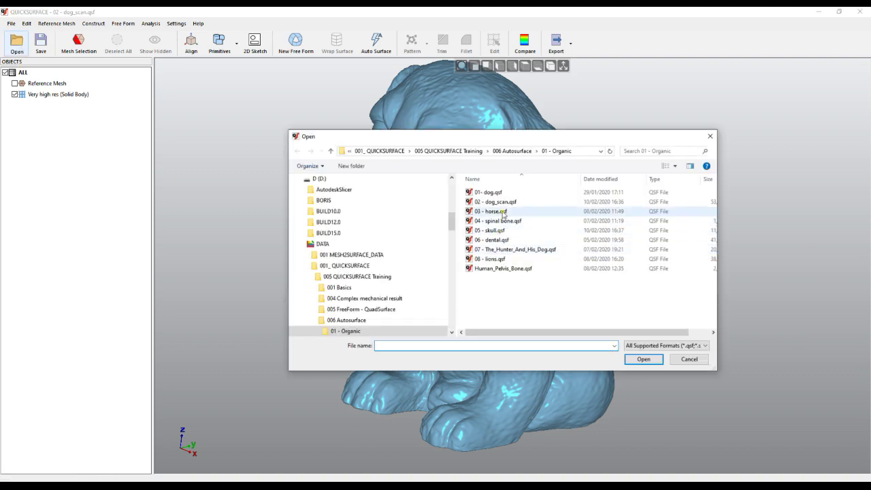
pyautogui.doubleClick(502, 211)
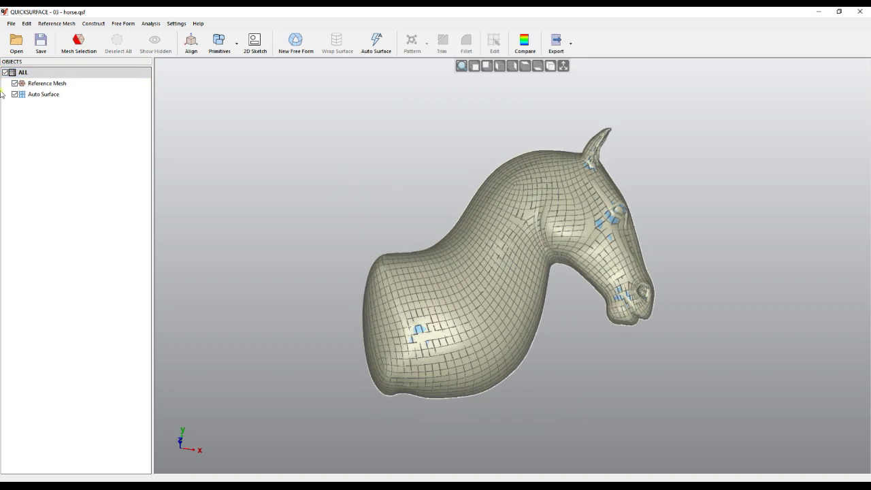
pyautogui.click(16, 96)
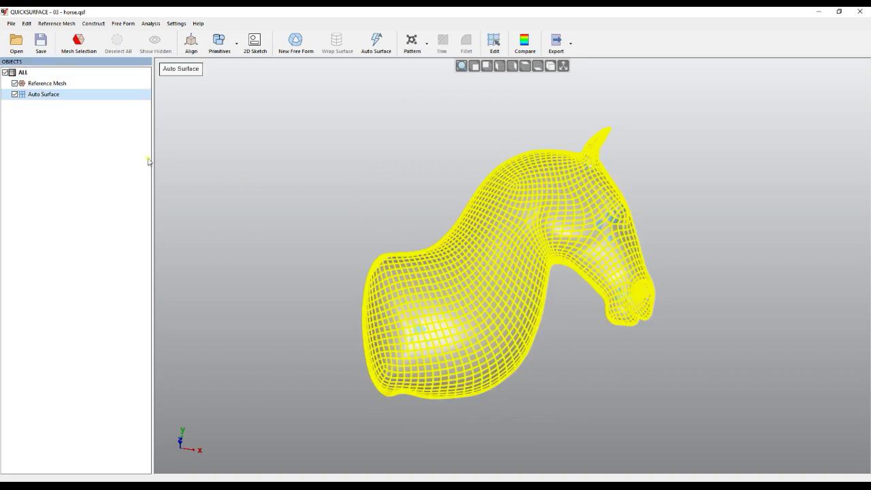
# Hide the existing auto surface and preview a new one on the horse with Medium quads, Balanced feature details and no symmetry.
pyautogui.click(15, 94)
pyautogui.moveTo(449, 264); pyautogui.dragTo(402, 286, button='right')
pyautogui.click(376, 43)
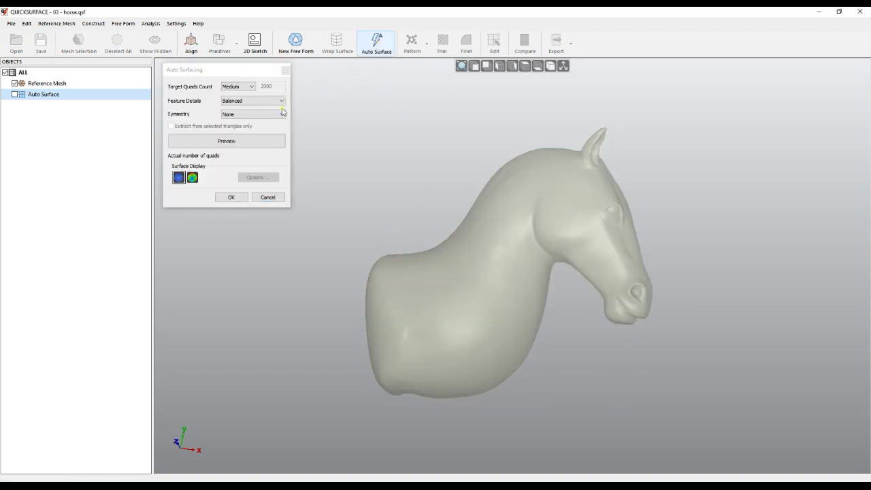
pyautogui.click(225, 141)
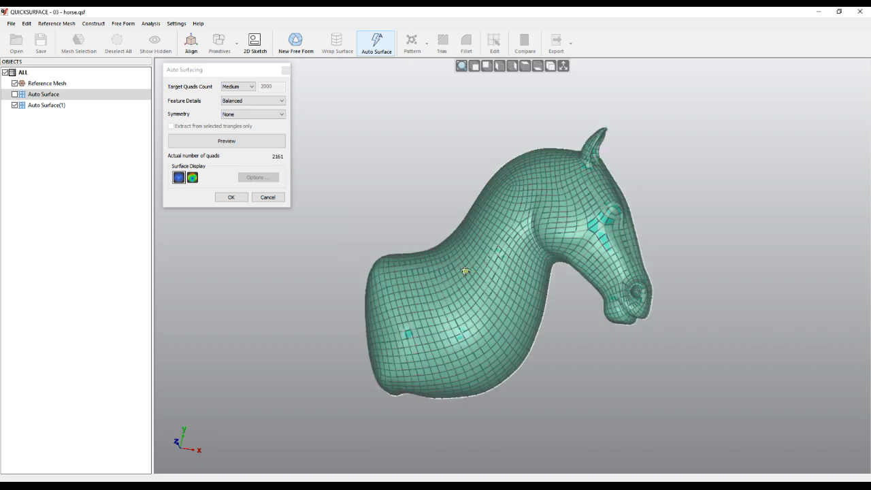
pyautogui.moveTo(469, 272); pyautogui.dragTo(438, 236, button='middle')
pyautogui.moveTo(437, 235)
pyautogui.mouseDown(button='right')
pyautogui.moveTo(535, 233)
pyautogui.moveTo(523, 242)
pyautogui.moveTo(518, 306)
pyautogui.moveTo(544, 277)
pyautogui.mouseUp(button='right')
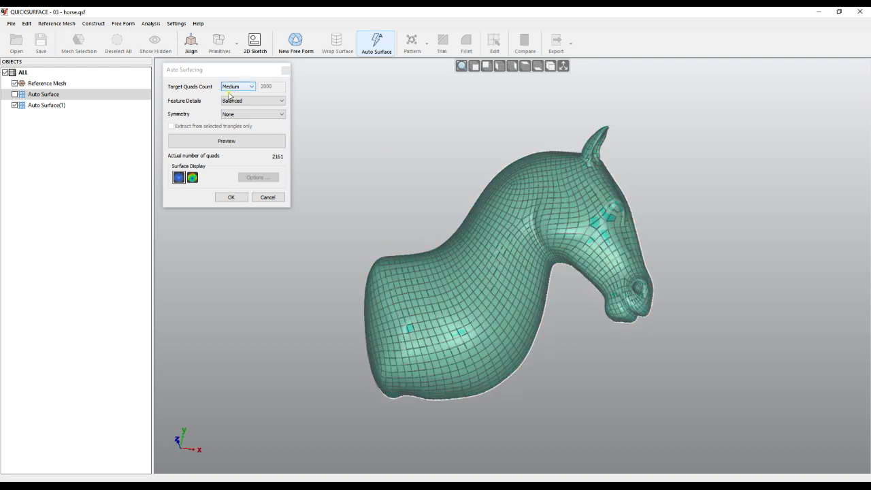
# Hide the reference mesh, examine the quad layout around the horse's head and nostril, and cancel the auto surfacing.
pyautogui.moveTo(441, 207); pyautogui.dragTo(393, 244, button='right')
pyautogui.click(14, 83)
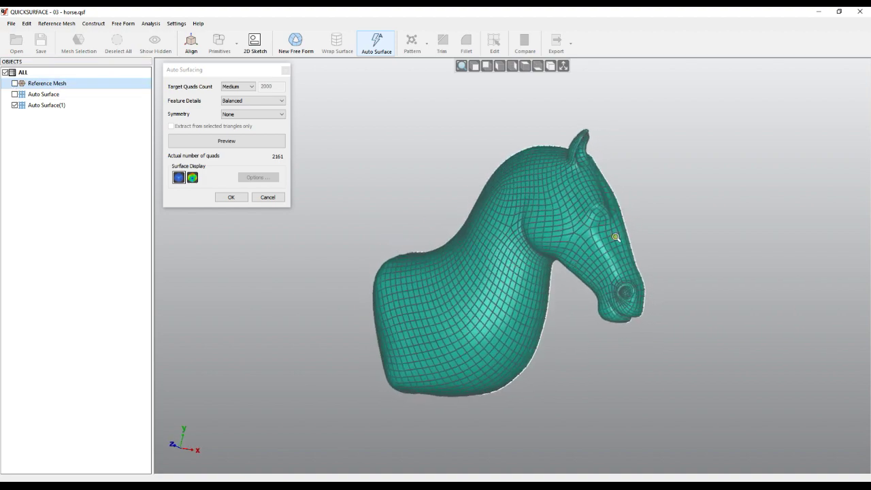
pyautogui.scroll(3, 616, 222)
pyautogui.scroll(3, 640, 361)
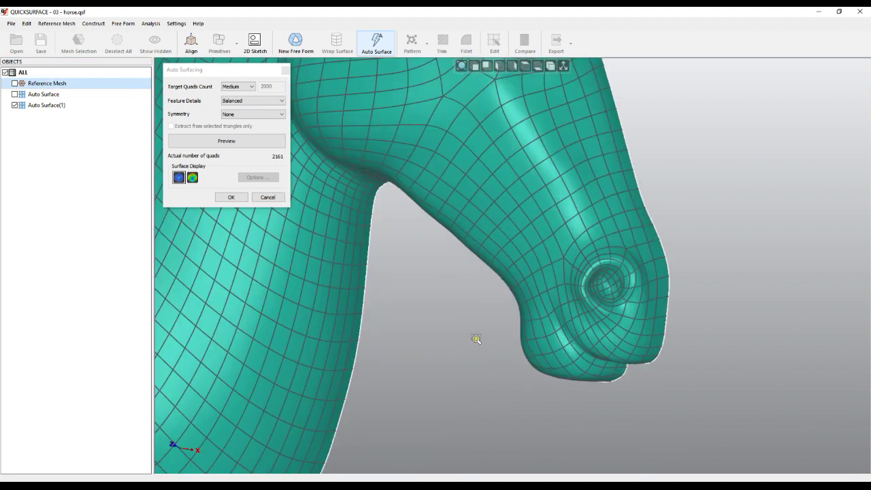
pyautogui.scroll(2, 516, 254)
pyautogui.scroll(-2, 542, 429)
pyautogui.scroll(-2, 538, 425)
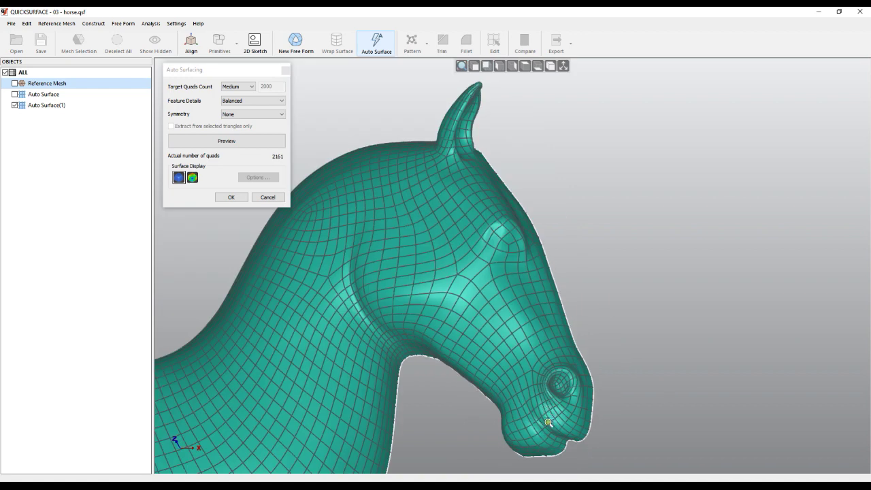
pyautogui.click(268, 196)
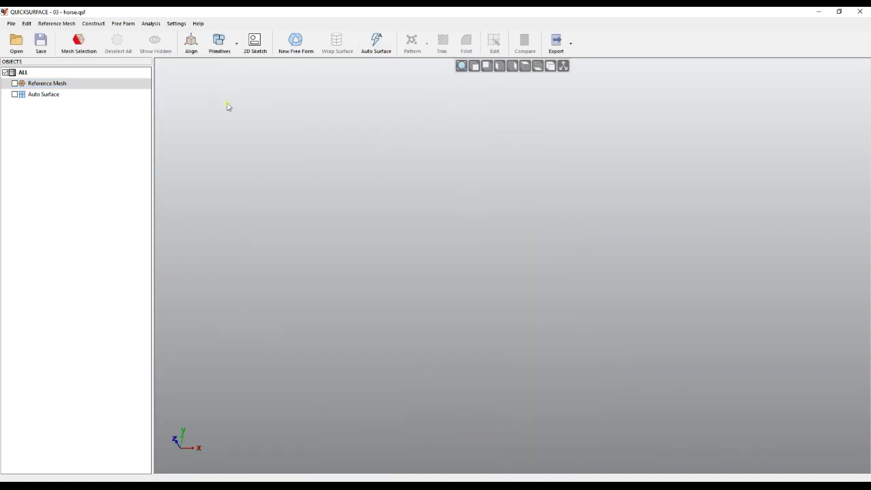
# Open the file 04 - spinal bone.qsf without saving the horse changes.
pyautogui.click(16, 42)
pyautogui.click(444, 270)
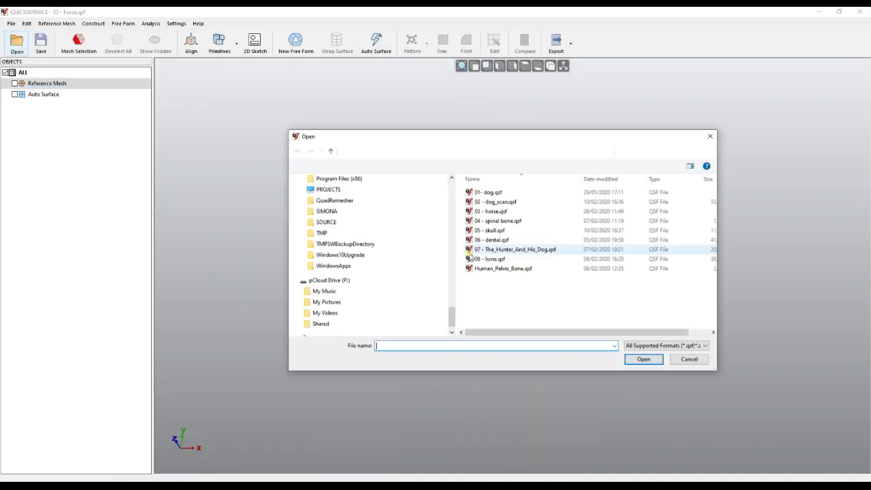
pyautogui.doubleClick(497, 221)
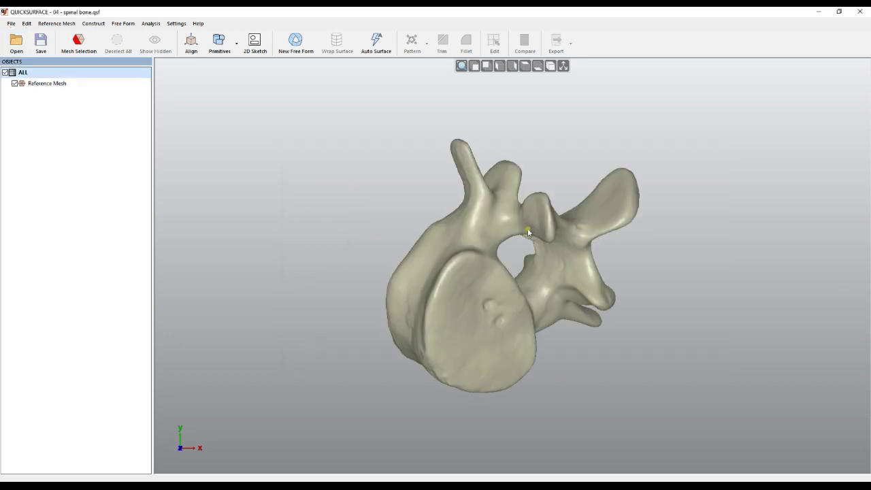
# Preview the spinal bone's auto surface with Medium quads and Balanced details, examine its quad layout, and cancel the auto surfacing.
pyautogui.moveTo(390, 282); pyautogui.dragTo(504, 403, button='middle')
pyautogui.moveTo(503, 402); pyautogui.dragTo(374, 295, button='right')
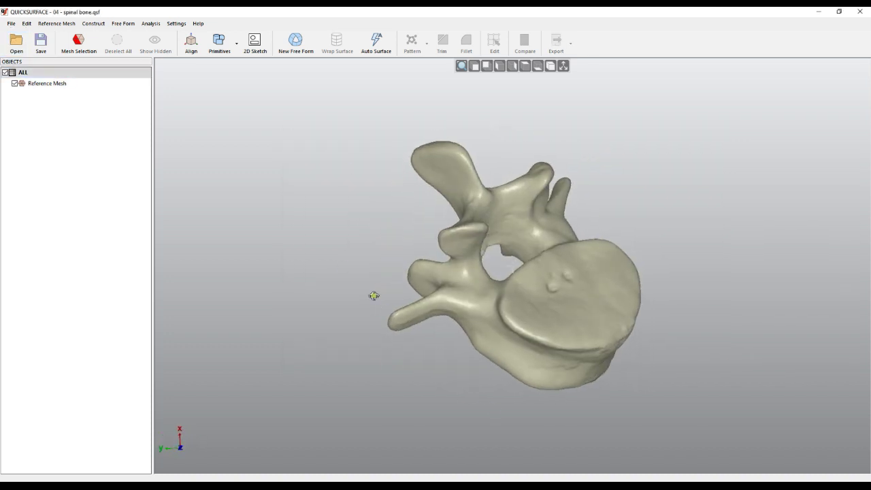
pyautogui.click(379, 52)
pyautogui.moveTo(637, 267); pyautogui.dragTo(619, 198, button='middle')
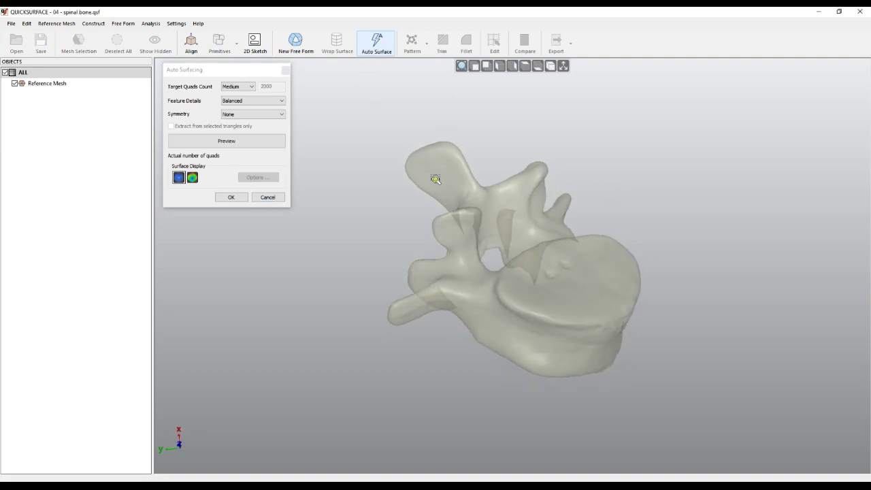
pyautogui.click(226, 141)
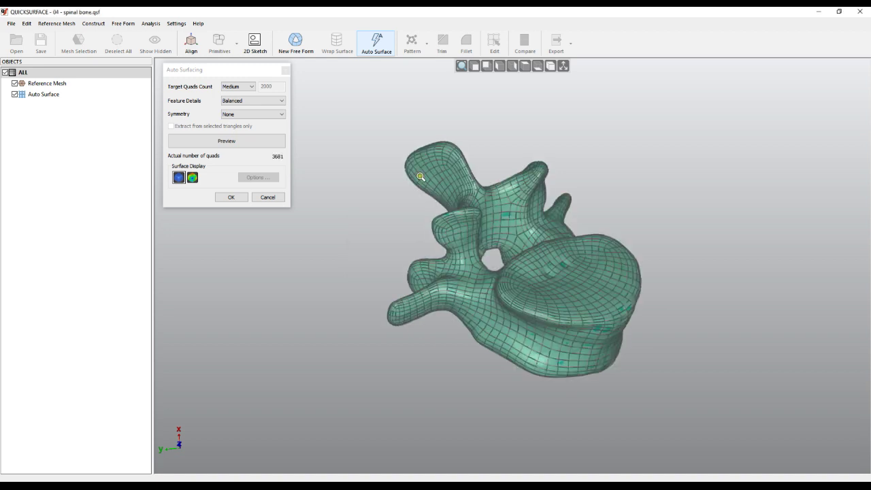
pyautogui.moveTo(489, 267); pyautogui.dragTo(527, 363, button='right')
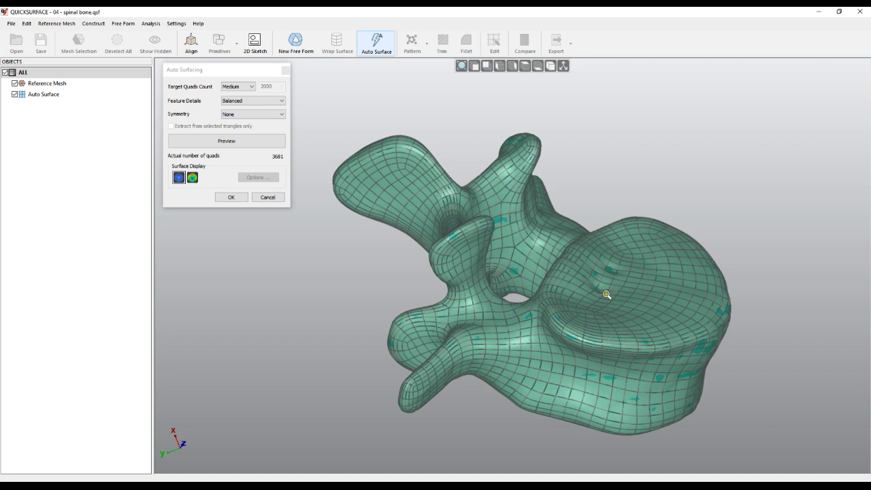
pyautogui.click(268, 199)
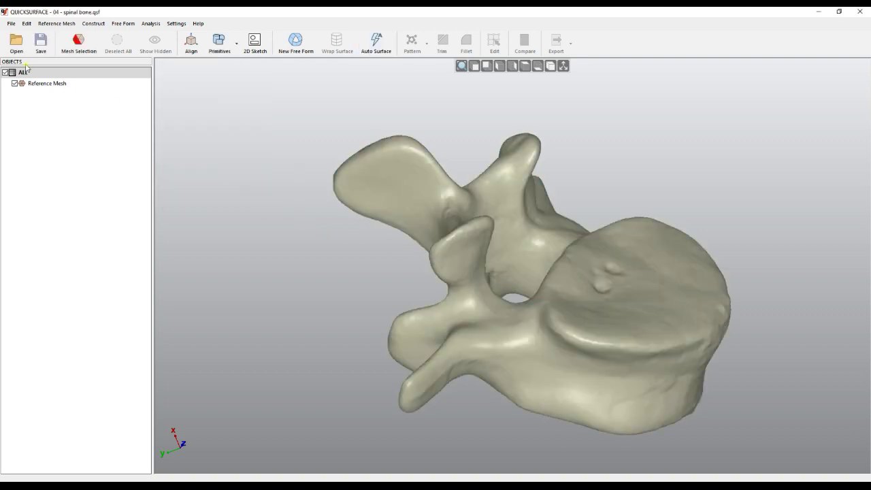
# Open the file 05 - skull.qsf without saving the spinal bone changes.
pyautogui.click(17, 43)
pyautogui.click(456, 270)
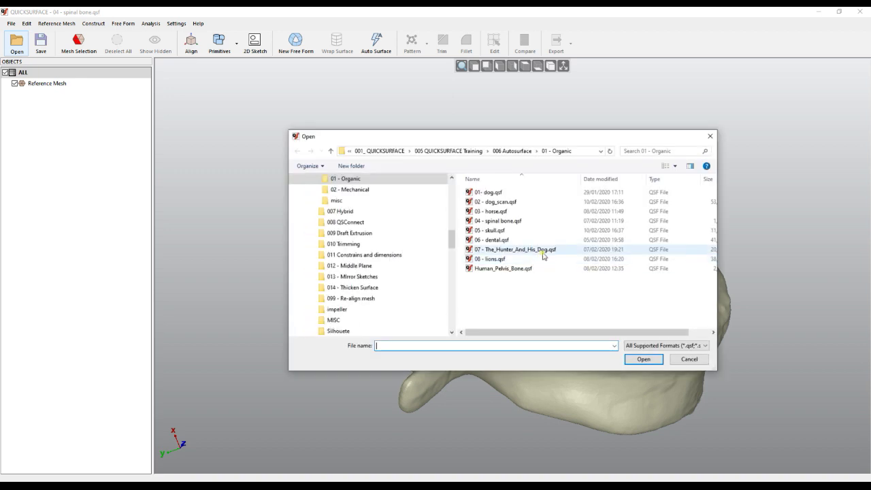
pyautogui.doubleClick(509, 232)
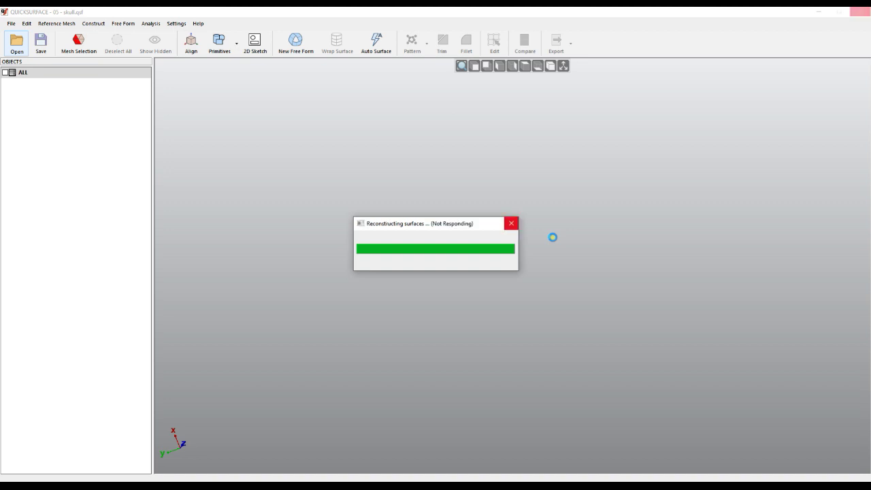
# Examine the skull's reference mesh from several sides, including the suture detail on top of the cranium.
pyautogui.moveTo(605, 278)
pyautogui.mouseDown(button='middle')
pyautogui.moveTo(504, 275)
pyautogui.moveTo(514, 256)
pyautogui.moveTo(511, 190)
pyautogui.mouseUp(button='middle')
pyautogui.scroll(5, 511, 189)
pyautogui.moveTo(511, 189); pyautogui.dragTo(769, 264, button='right')
pyautogui.scroll(-4, 510, 299)
pyautogui.moveTo(425, 373); pyautogui.dragTo(488, 252, button='right')
pyautogui.scroll(3, 487, 253)
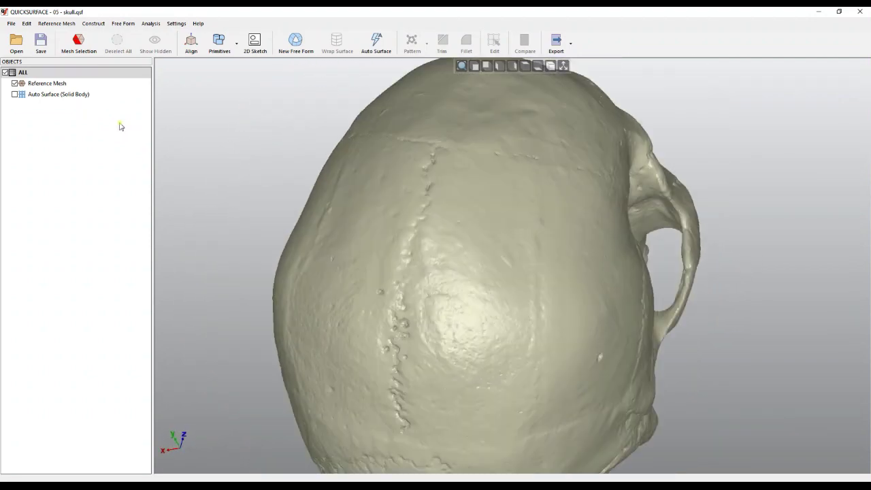
# Show the skull's Auto Surface (Solid Body) in place of the reference mesh and examine the quad layout over the cranium.
pyautogui.click(14, 84)
pyautogui.click(14, 95)
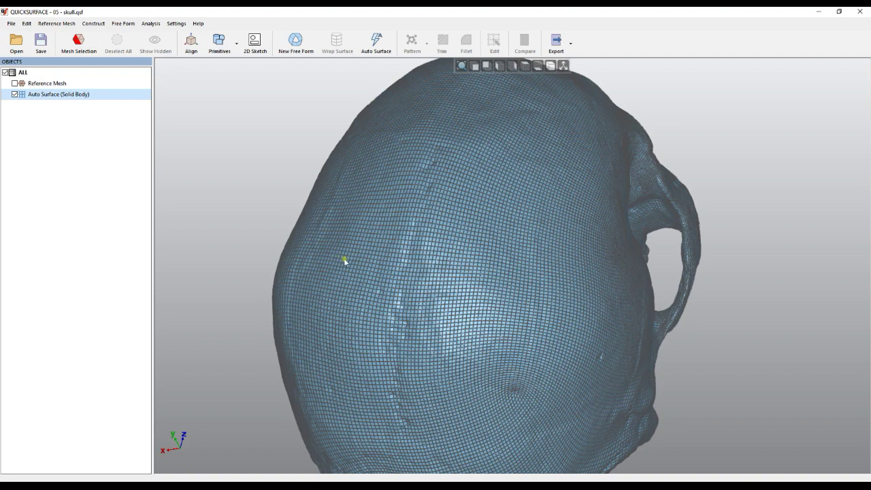
pyautogui.moveTo(387, 269); pyautogui.dragTo(386, 268, button='middle')
pyautogui.moveTo(386, 268); pyautogui.dragTo(448, 277, button='right')
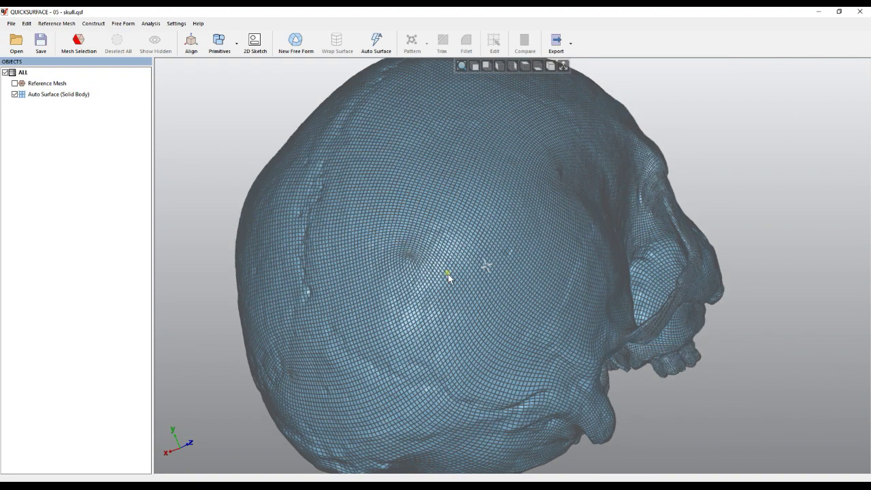
# Display the skull's surface without quad edges and examine the cheekbone, teeth and skull base from several angles.
pyautogui.click(492, 281)
pyautogui.moveTo(449, 297); pyautogui.dragTo(329, 276, button='right')
pyautogui.moveTo(511, 286)
pyautogui.mouseDown(button='right')
pyautogui.moveTo(534, 250)
pyautogui.moveTo(579, 303)
pyautogui.mouseUp(button='right')
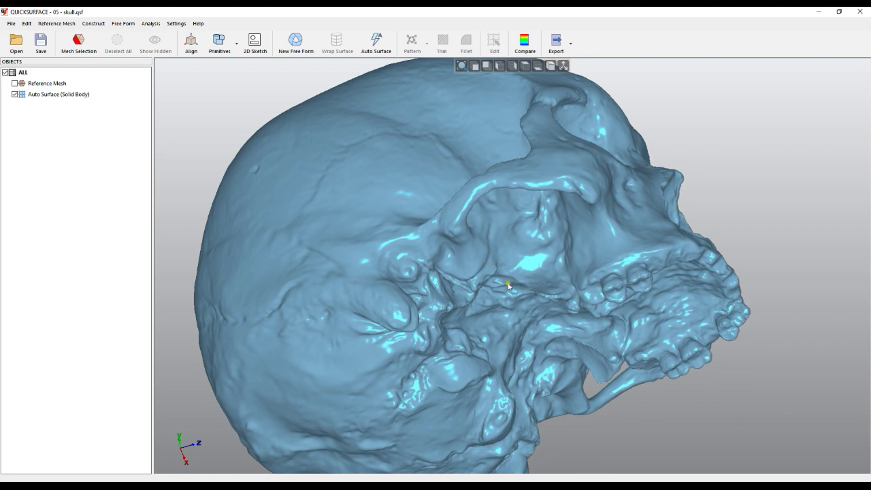
pyautogui.moveTo(520, 237)
pyautogui.mouseDown(button='right')
pyautogui.moveTo(512, 324)
pyautogui.moveTo(82, 85)
pyautogui.mouseUp(button='right')
# Open the file 07 - The_Hunter_And_His_Dog.qsf without saving the skull changes.
pyautogui.click(22, 46)
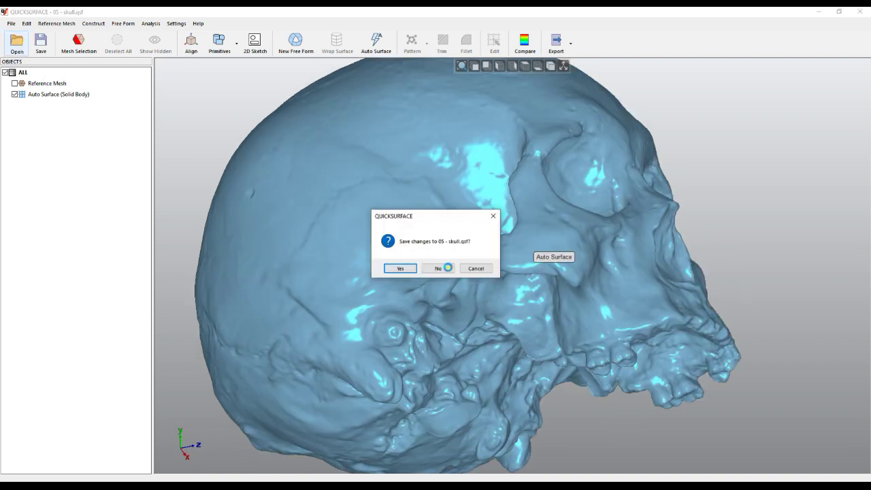
pyautogui.click(439, 269)
pyautogui.click(505, 251)
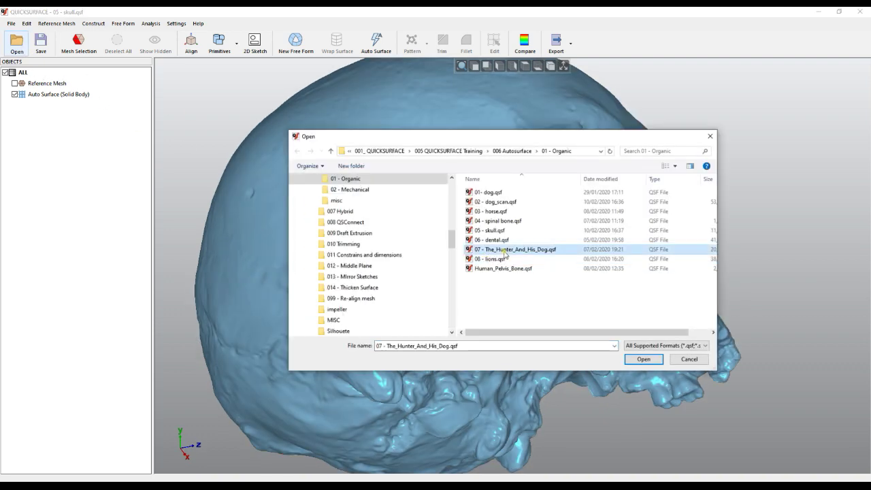
pyautogui.click(644, 358)
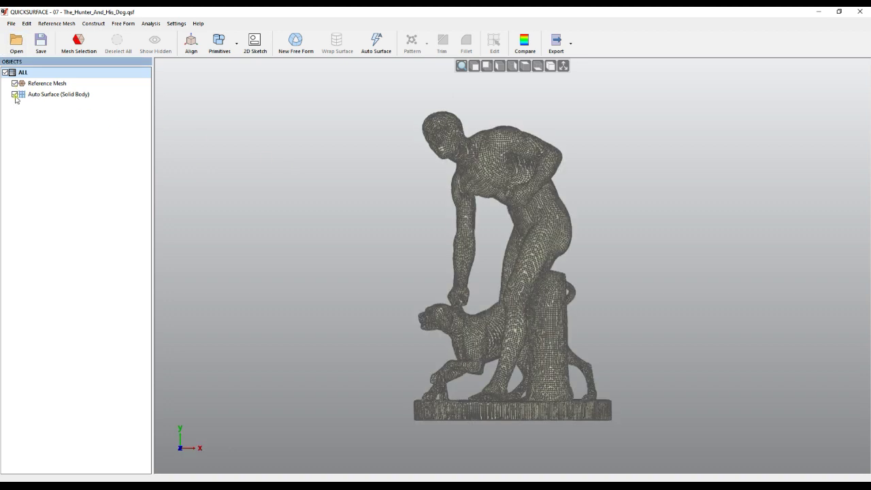
# View the hunter statue's reference mesh alone from the front, and switch the display to the Auto Surface (Solid Body) only.
pyautogui.click(15, 95)
pyautogui.moveTo(492, 296); pyautogui.dragTo(587, 324, button='middle')
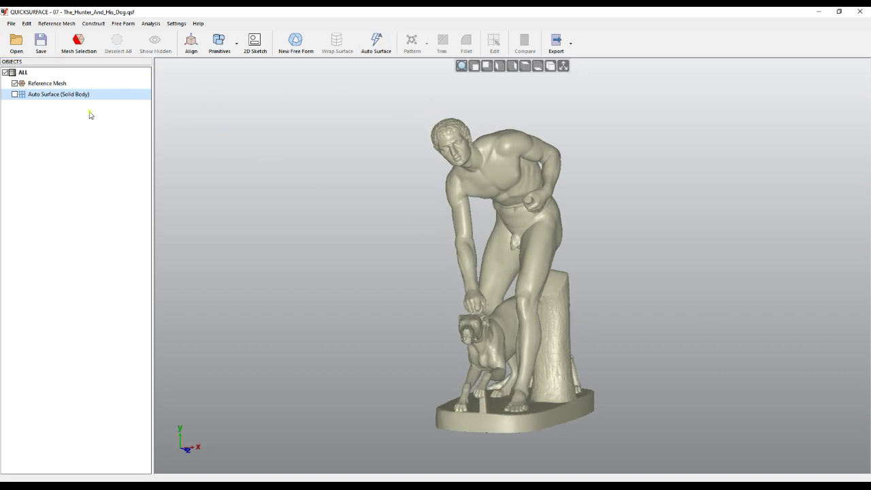
pyautogui.click(14, 84)
pyautogui.click(14, 94)
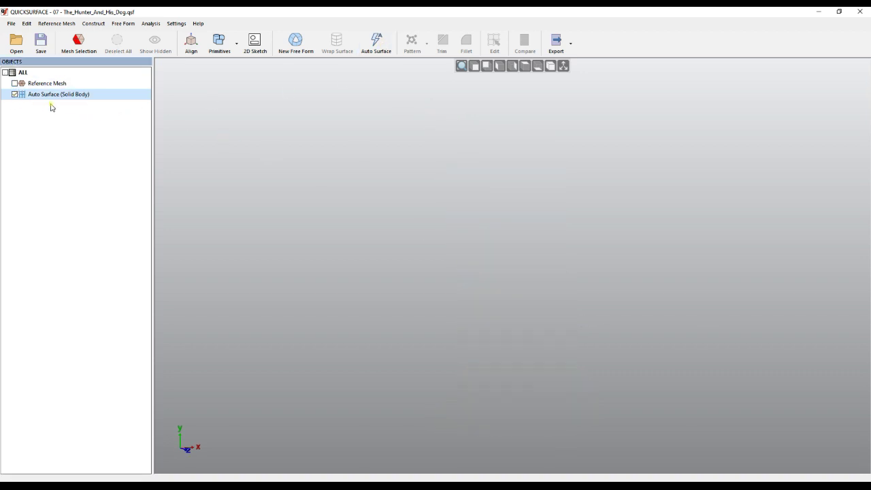
# Check the properties of the statue's Auto Surface (Solid Body) for its face count and dimensions.
pyautogui.rightClick(65, 99)
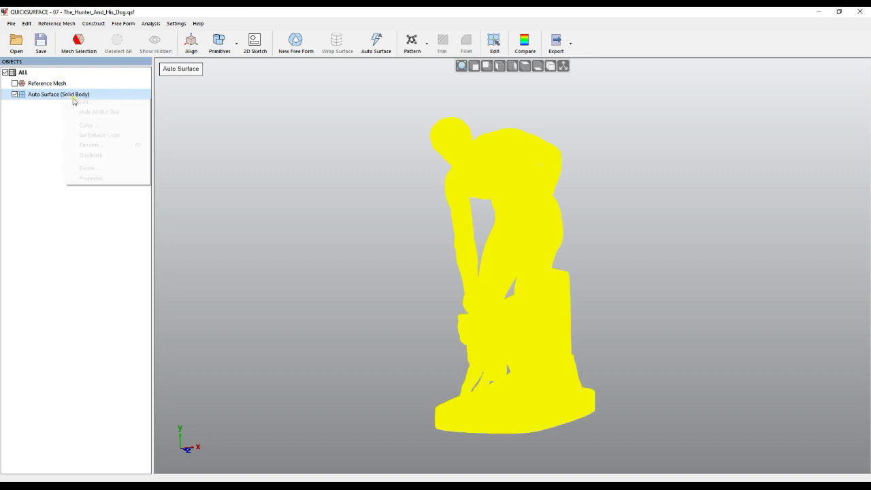
pyautogui.click(112, 180)
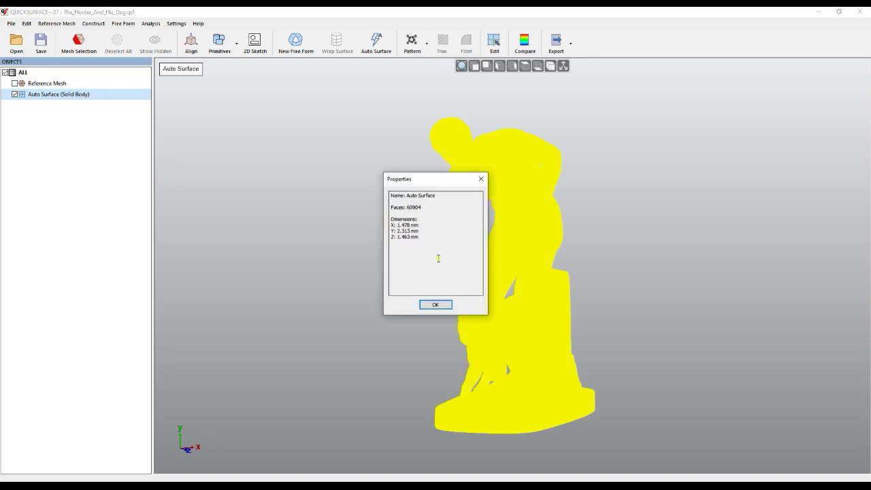
pyautogui.click(436, 305)
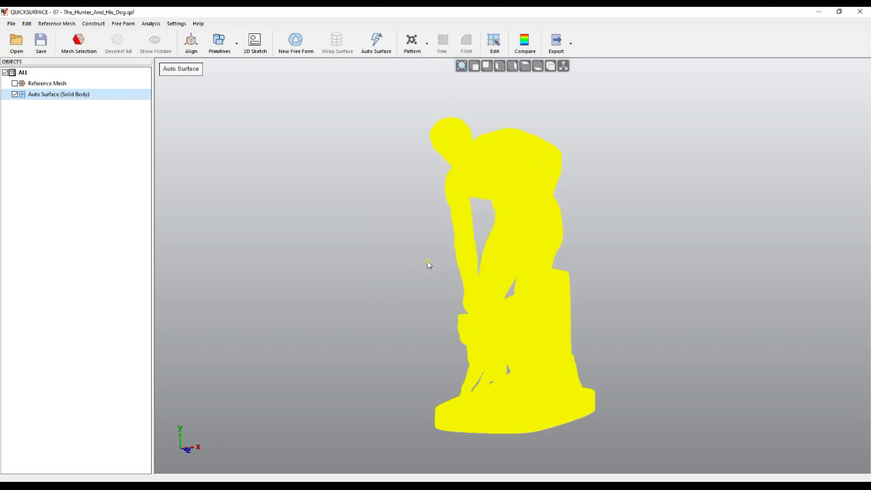
# Deselect the statue's auto surface and examine its shaded detail on the hunter and dog from another side.
pyautogui.click(600, 266)
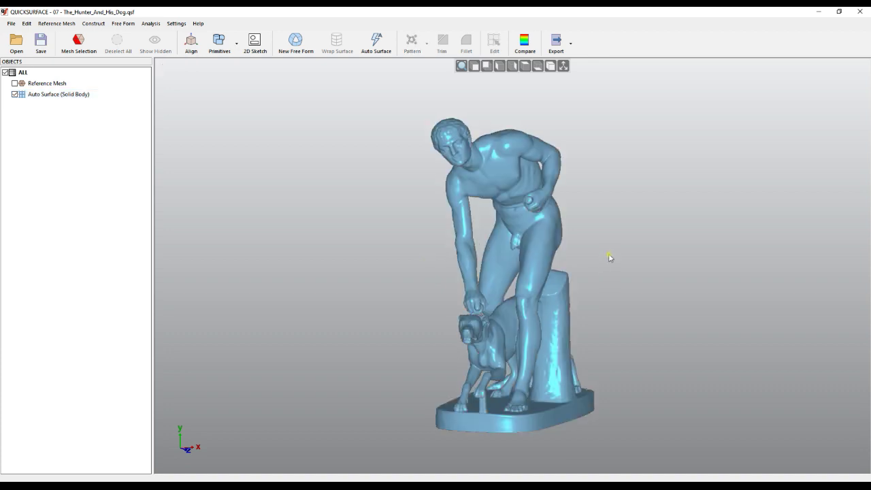
pyautogui.moveTo(524, 289); pyautogui.dragTo(442, 284, button='middle')
pyautogui.moveTo(442, 284); pyautogui.dragTo(416, 280, button='right')
# Open the file 08 - lions.qsf without saving the hunter statue changes.
pyautogui.click(17, 42)
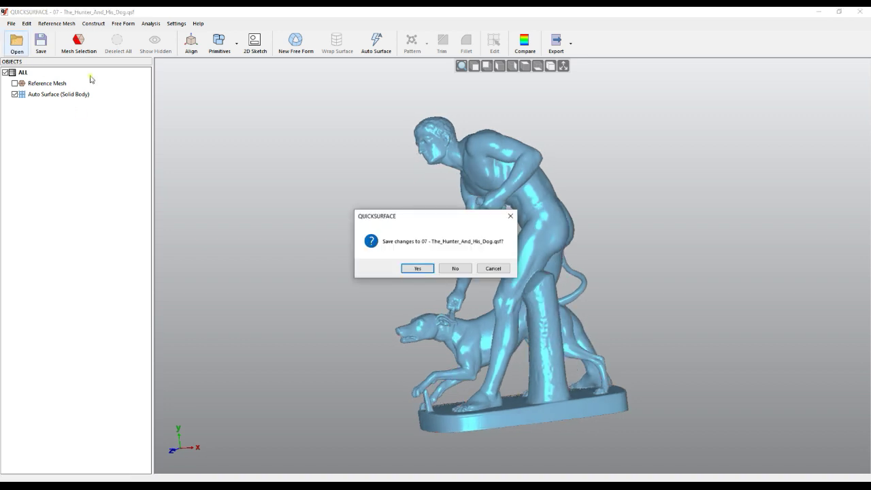
pyautogui.click(458, 271)
pyautogui.doubleClick(516, 260)
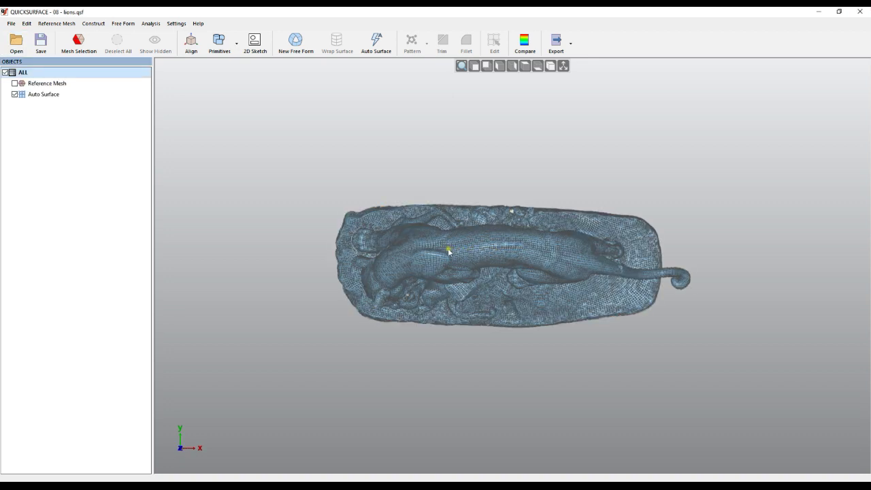
# Show the lions' reference mesh in place of the auto surface and examine the sculpture from the side.
pyautogui.click(14, 94)
pyautogui.click(14, 84)
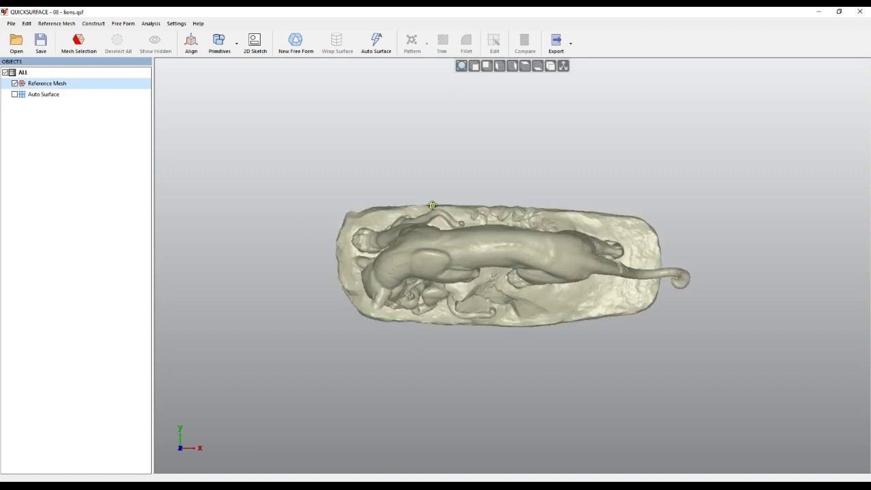
pyautogui.moveTo(427, 187); pyautogui.dragTo(425, 182, button='middle')
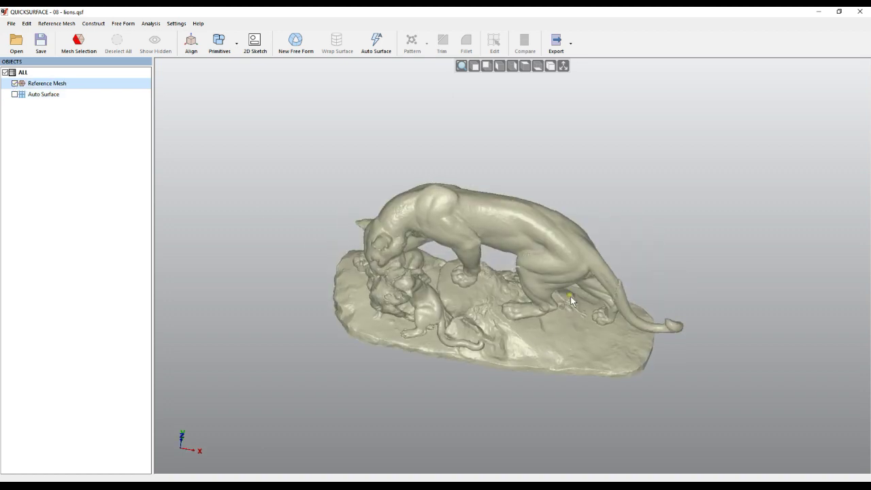
pyautogui.moveTo(584, 271); pyautogui.dragTo(608, 210, button='right')
pyautogui.scroll(2, 378, 274)
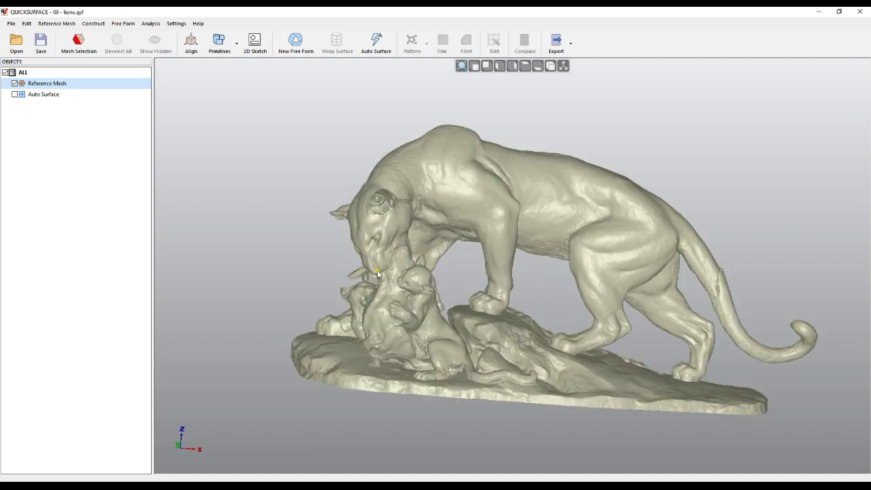
# Hide the lions' reference mesh and show the auto surface instead.
pyautogui.click(14, 83)
pyautogui.click(14, 95)
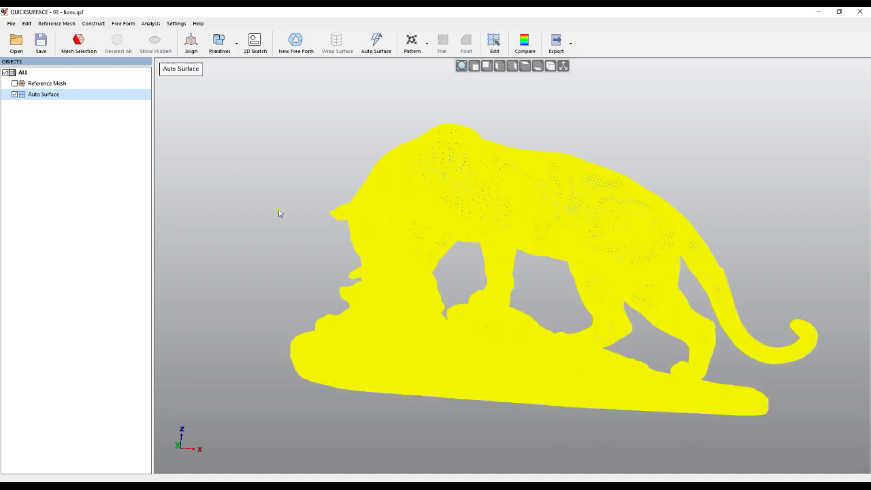
# Deselect the lions' auto surface and examine its shaded detail without quad lines around the lioness's head and cubs.
pyautogui.click(277, 214)
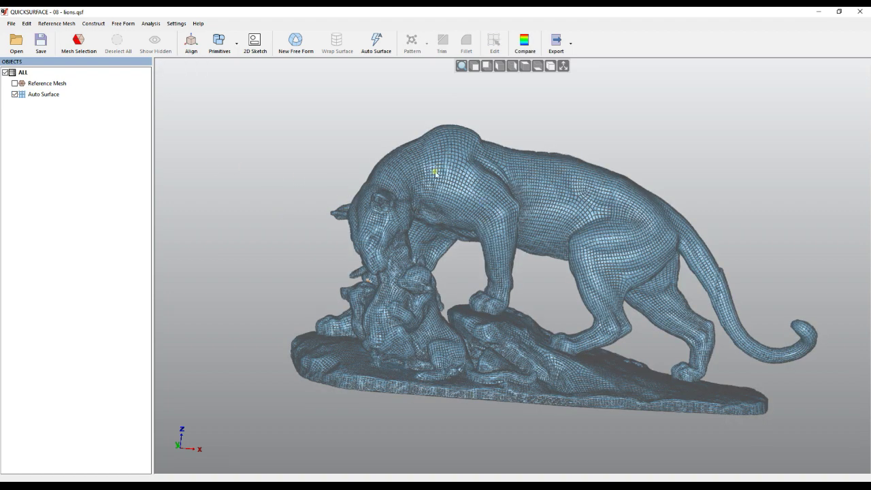
pyautogui.scroll(2, 469, 206)
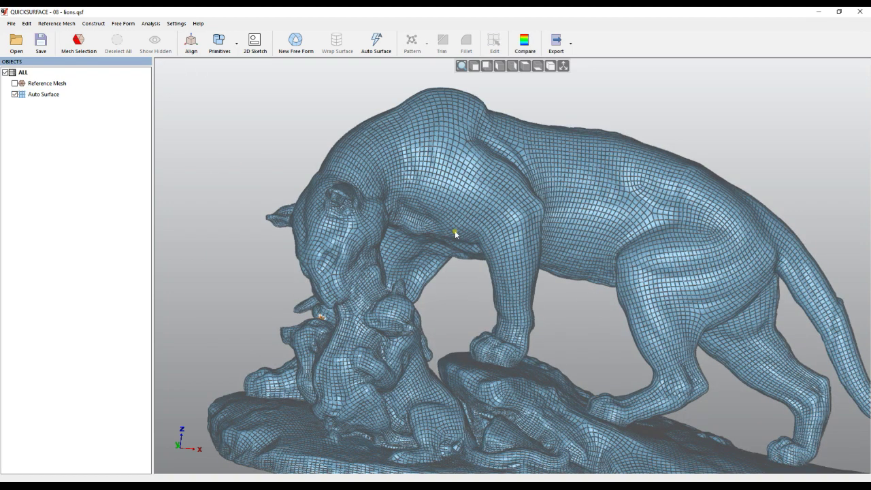
pyautogui.press('w')
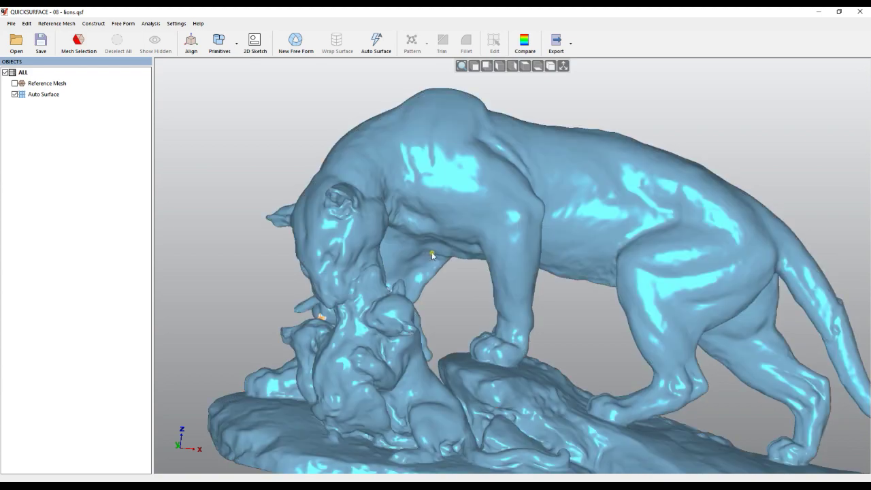
pyautogui.moveTo(318, 281); pyautogui.dragTo(318, 284, button='middle')
pyautogui.moveTo(319, 283); pyautogui.dragTo(472, 284, button='right')
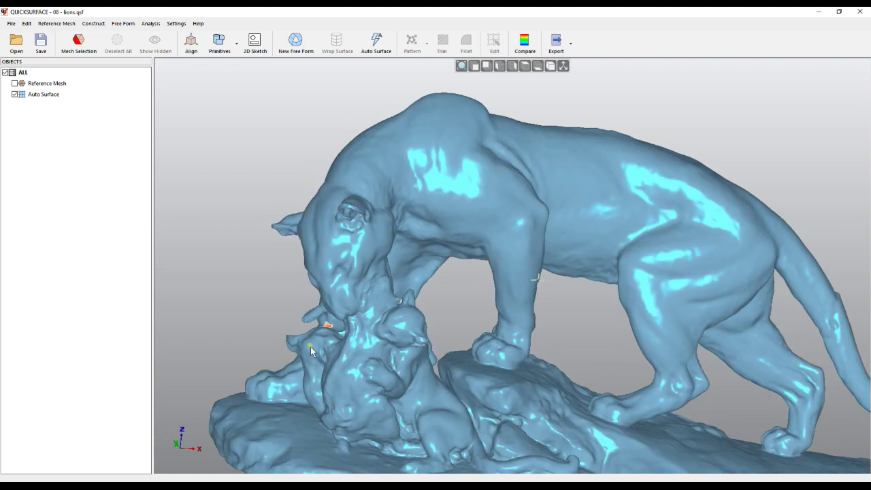
pyautogui.scroll(3, 310, 348)
pyautogui.scroll(3, 310, 348)
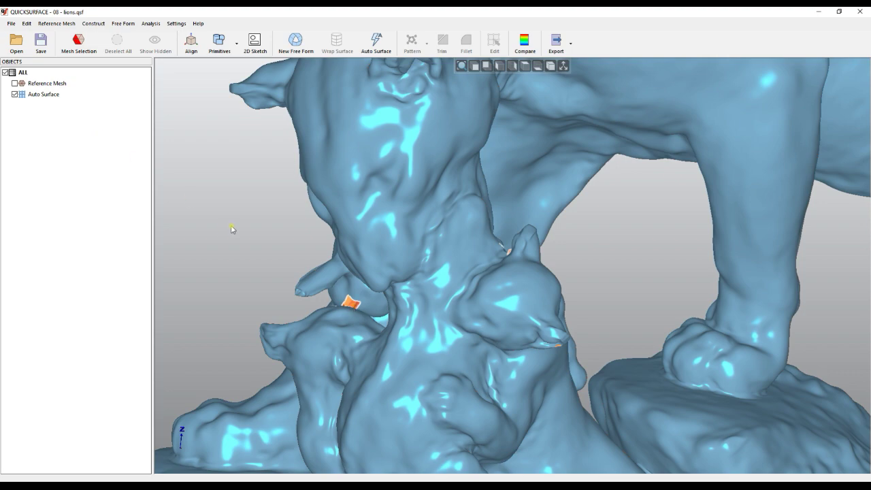
# Start editing the auto surface and isolate the region around the hole between the lioness's head and the cub.
pyautogui.doubleClick(349, 306)
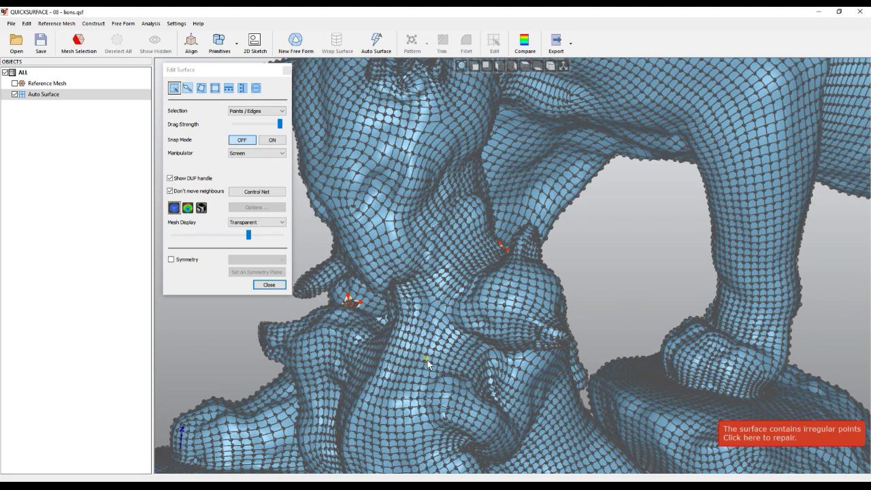
pyautogui.moveTo(306, 248)
pyautogui.mouseDown()
pyautogui.moveTo(416, 334)
pyautogui.moveTo(313, 257)
pyautogui.mouseUp()
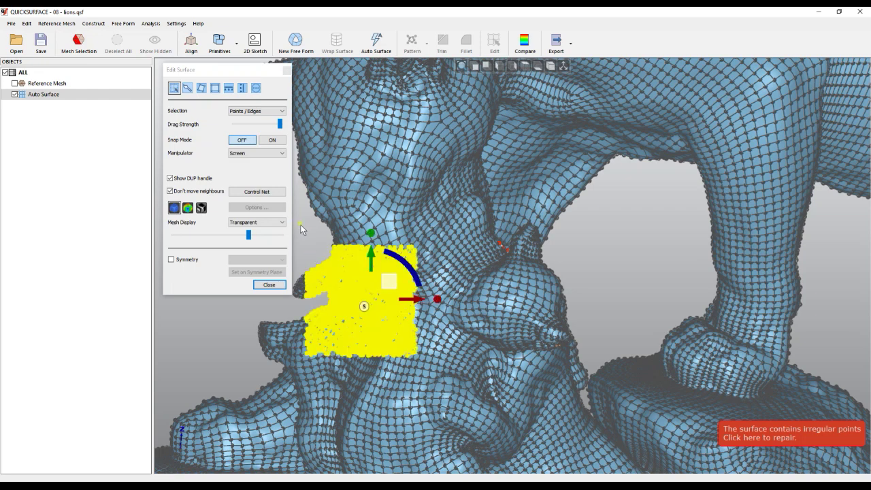
pyautogui.click(310, 237)
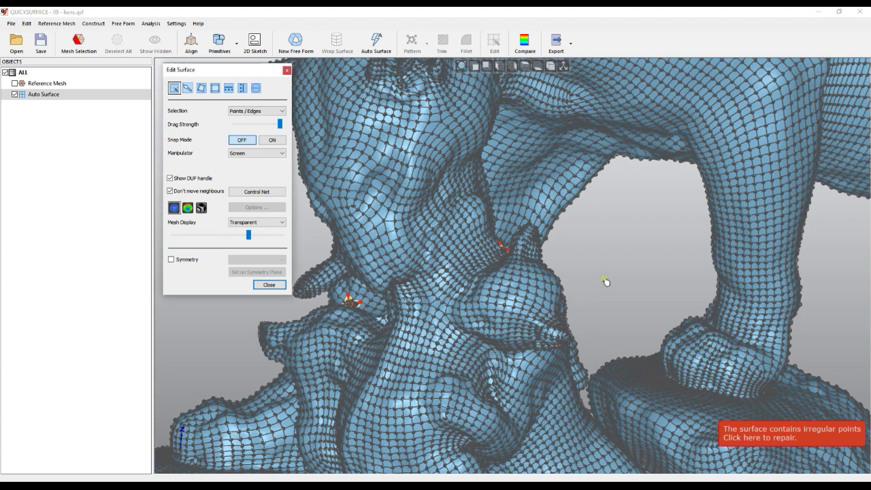
pyautogui.hotkey('ctrl', 'a')
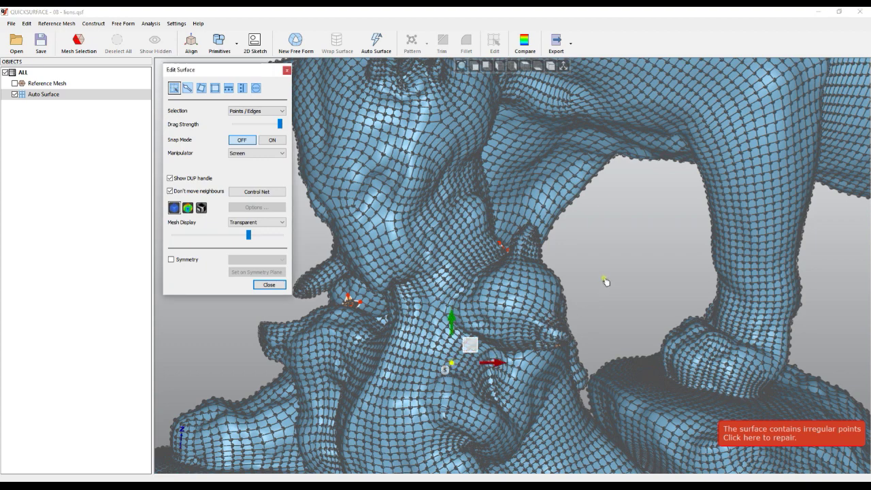
pyautogui.click(614, 279)
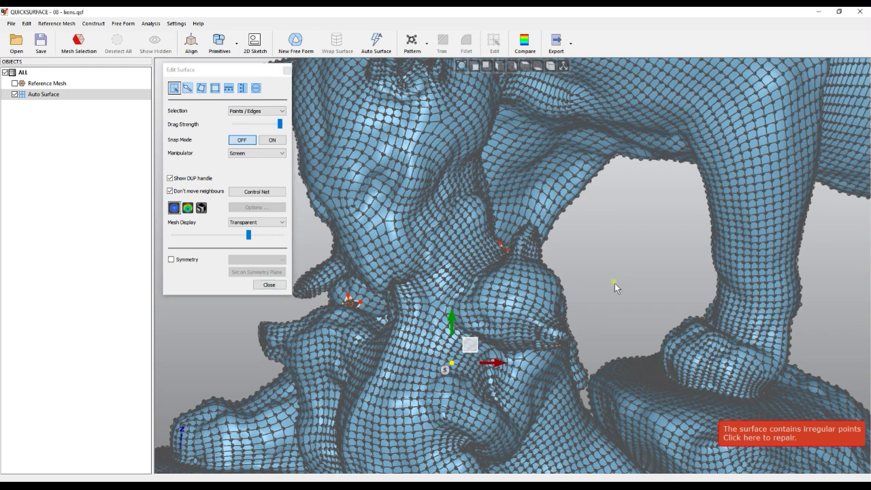
pyautogui.click(298, 237)
pyautogui.moveTo(419, 341); pyautogui.dragTo(432, 343)
pyautogui.moveTo(486, 342); pyautogui.dragTo(486, 342)
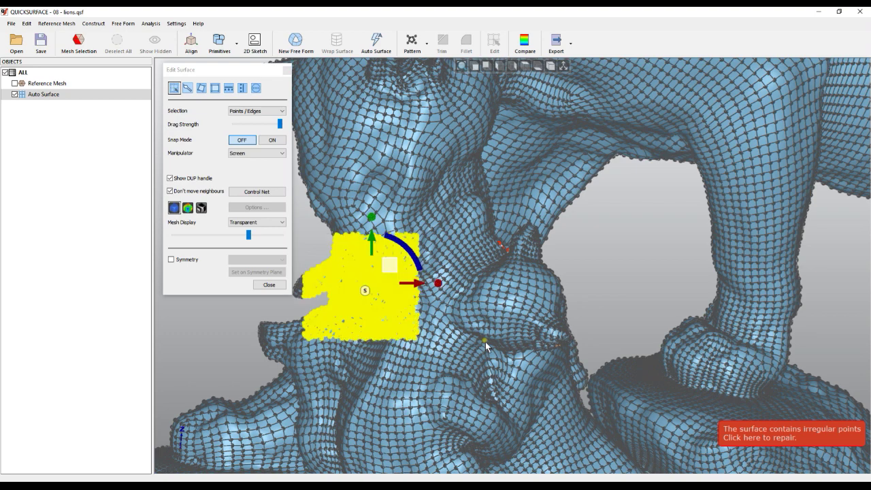
pyautogui.rightClick(654, 274)
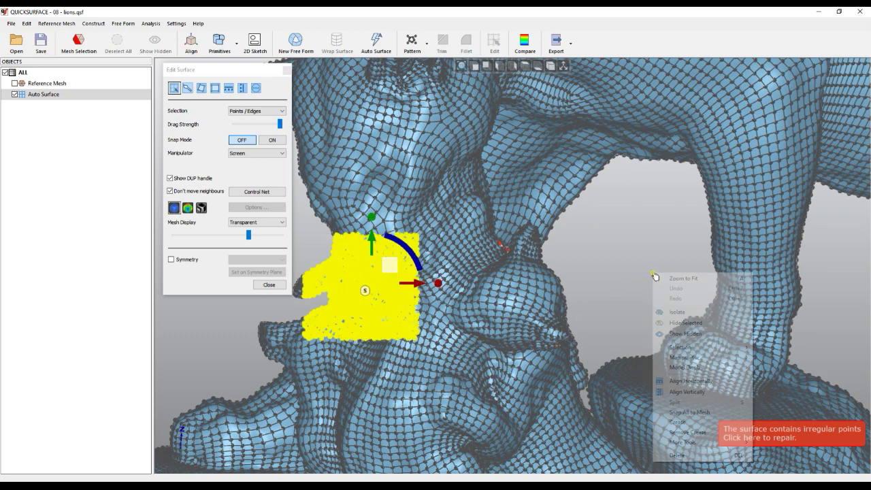
pyautogui.click(683, 315)
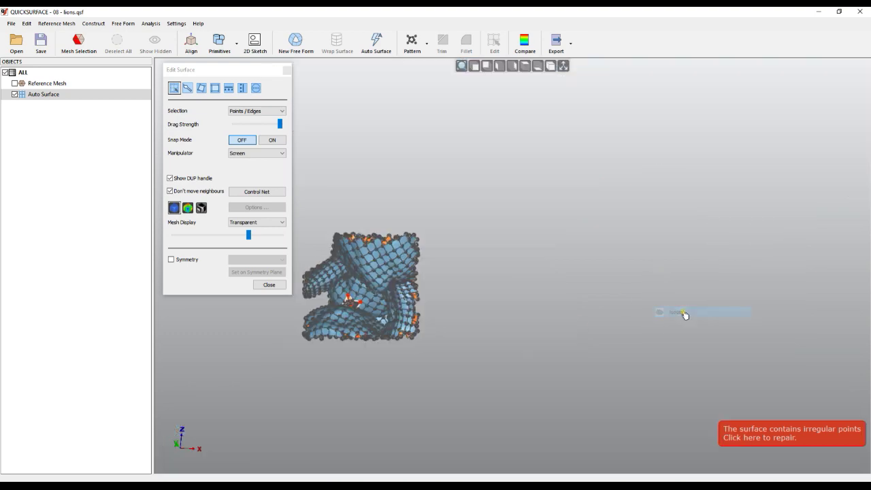
# Adjust the transparent mesh display slightly and show the reference mesh over the hole in the isolated auto surface.
pyautogui.moveTo(337, 283); pyautogui.dragTo(347, 299, button='right')
pyautogui.scroll(5, 347, 299)
pyautogui.moveTo(389, 317); pyautogui.dragTo(416, 356, button='right')
pyautogui.scroll(5, 407, 341)
pyautogui.scroll(3, 406, 341)
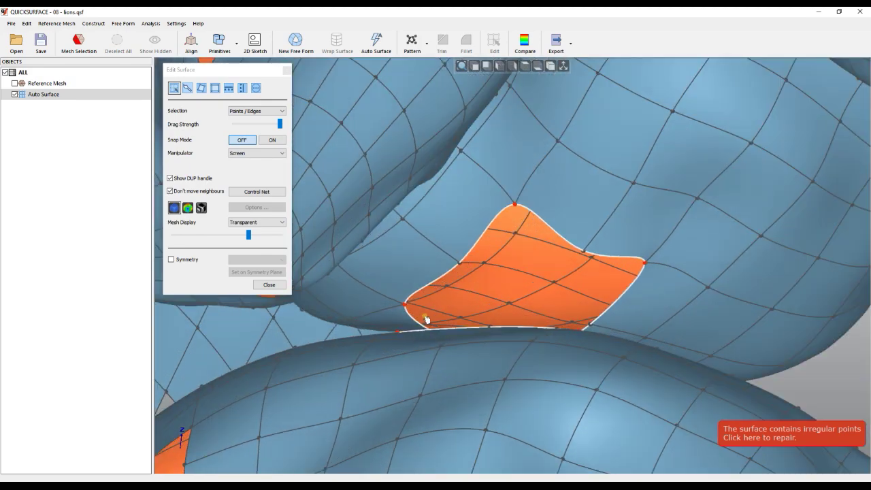
pyautogui.moveTo(469, 333); pyautogui.dragTo(471, 352, button='right')
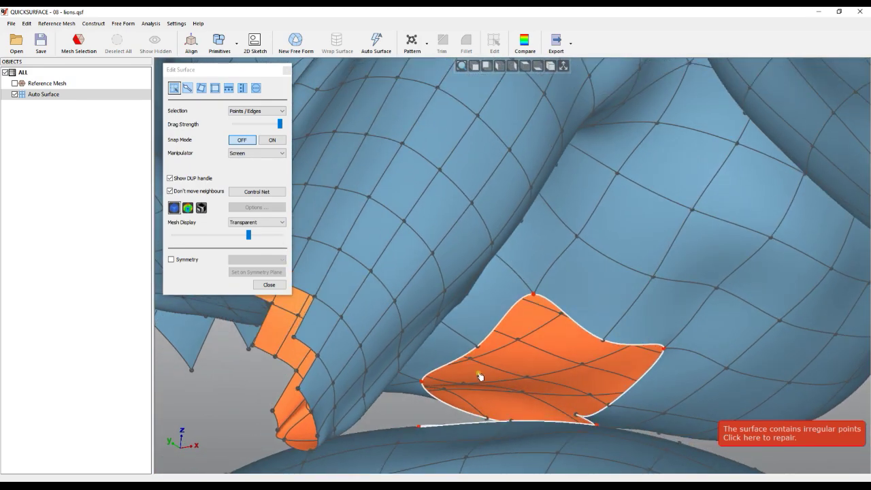
pyautogui.scroll(2, 480, 376)
pyautogui.moveTo(249, 236); pyautogui.dragTo(253, 235)
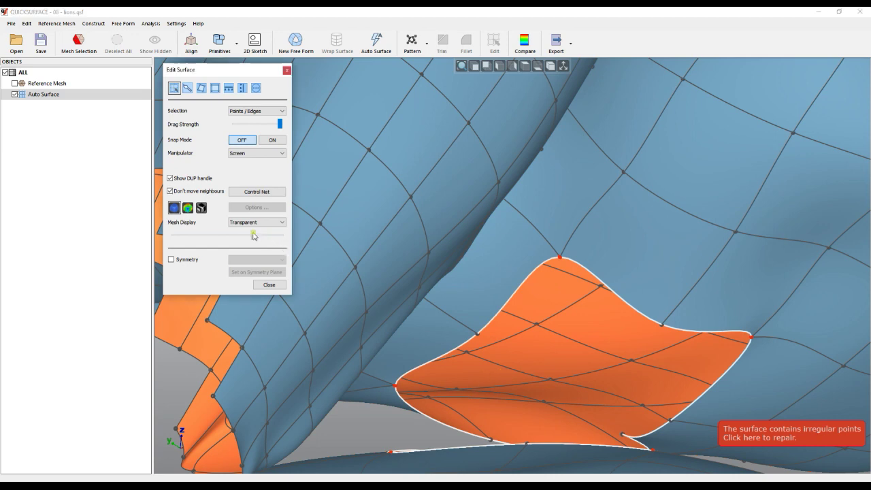
pyautogui.click(15, 84)
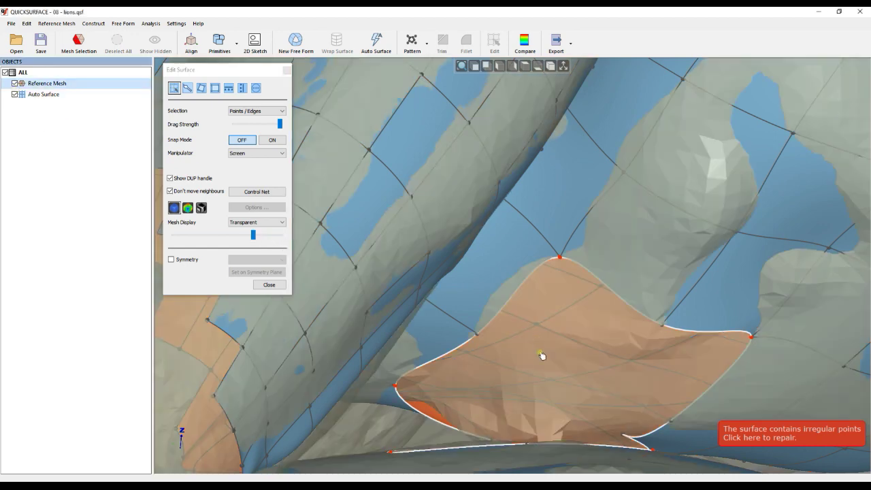
# Extend a new quad from the hole's corner point into the gap and join it to the neighbouring edge point.
pyautogui.click(397, 386)
pyautogui.moveTo(474, 390); pyautogui.dragTo(548, 389)
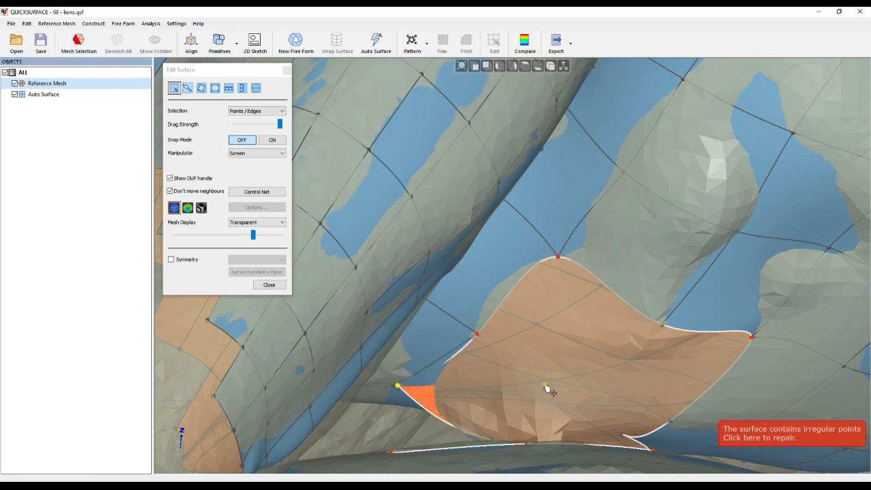
pyautogui.moveTo(546, 388); pyautogui.dragTo(481, 340)
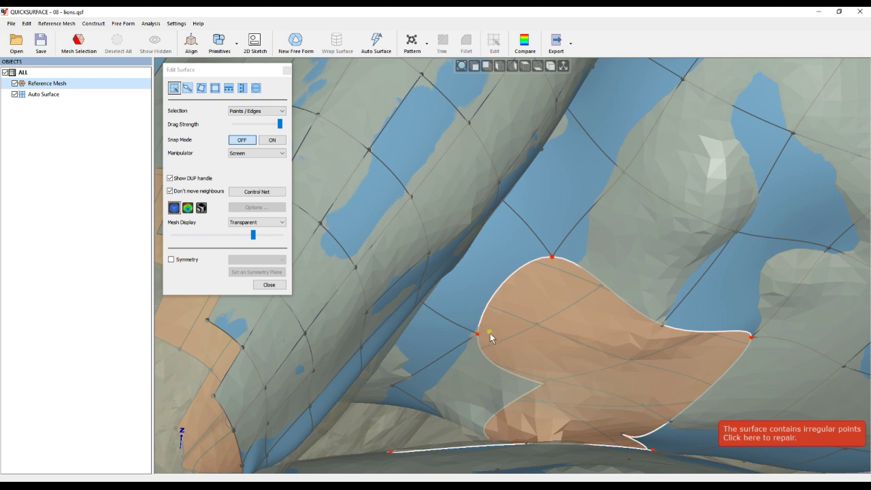
# Extend another quad from the adjacent corner point, join it to the point across the hole, and finish editing the surface.
pyautogui.press('alt')
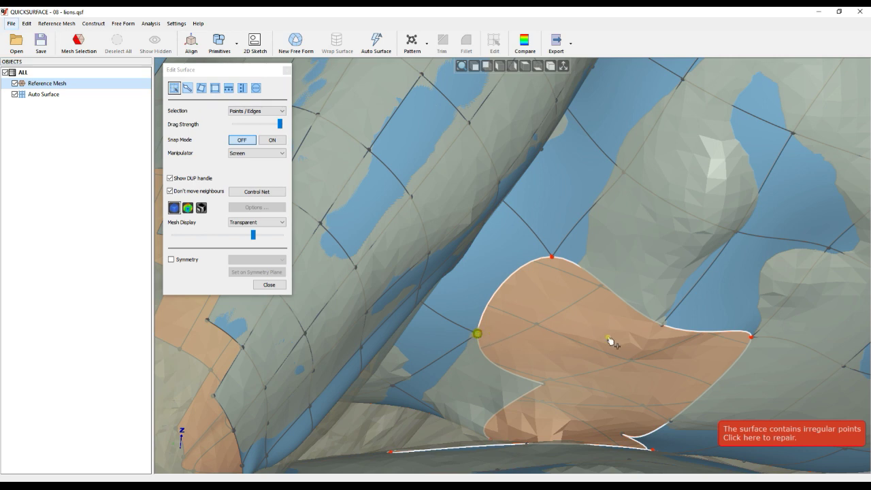
pyautogui.click(661, 331)
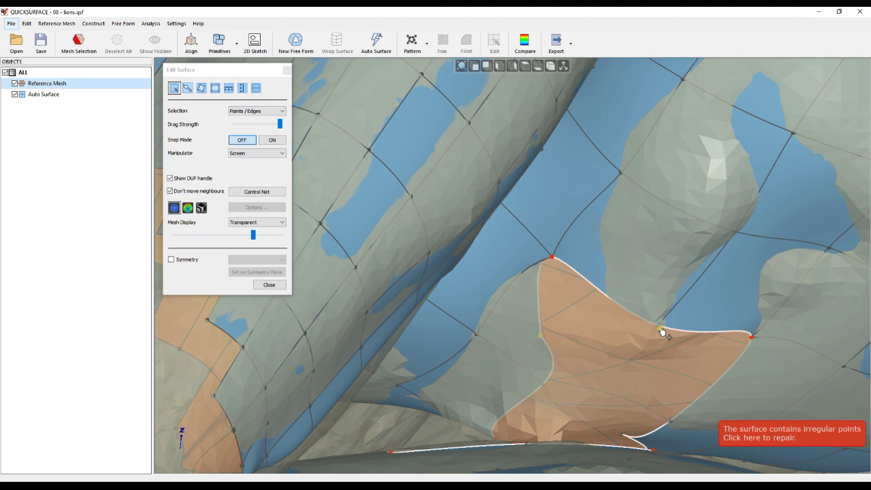
pyautogui.moveTo(663, 331); pyautogui.dragTo(654, 332)
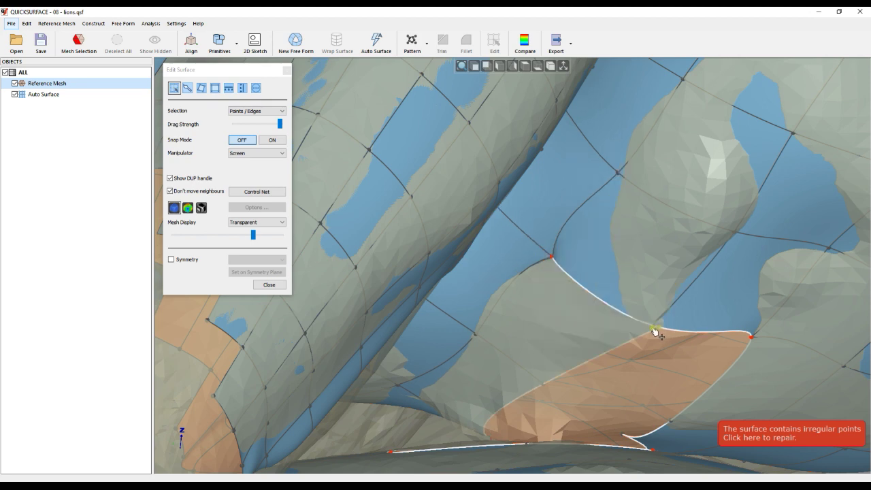
pyautogui.moveTo(654, 331); pyautogui.dragTo(654, 331)
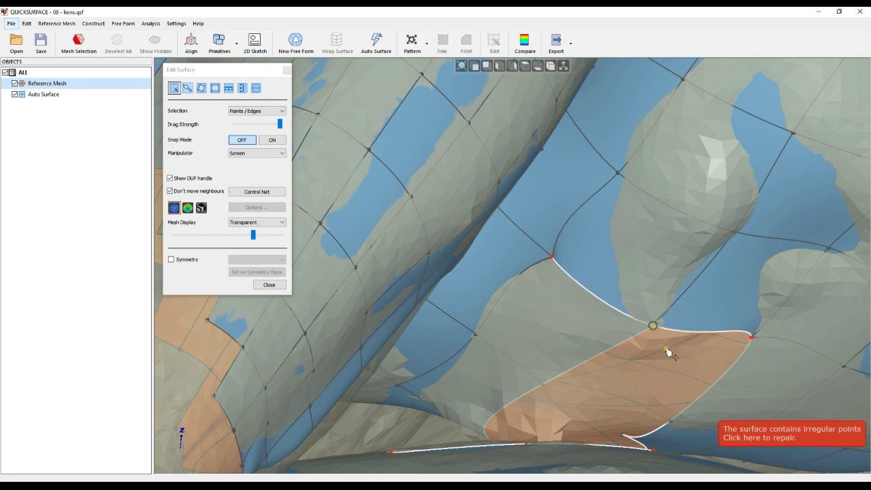
pyautogui.click(584, 357)
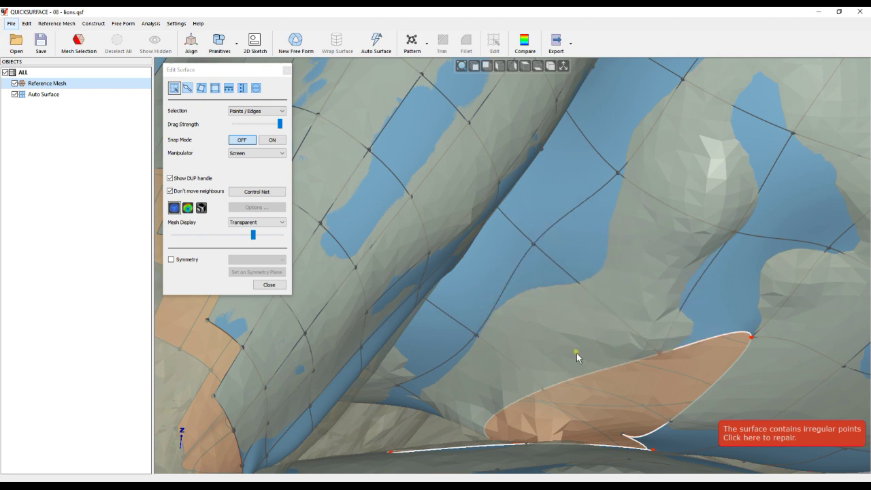
pyautogui.click(608, 409)
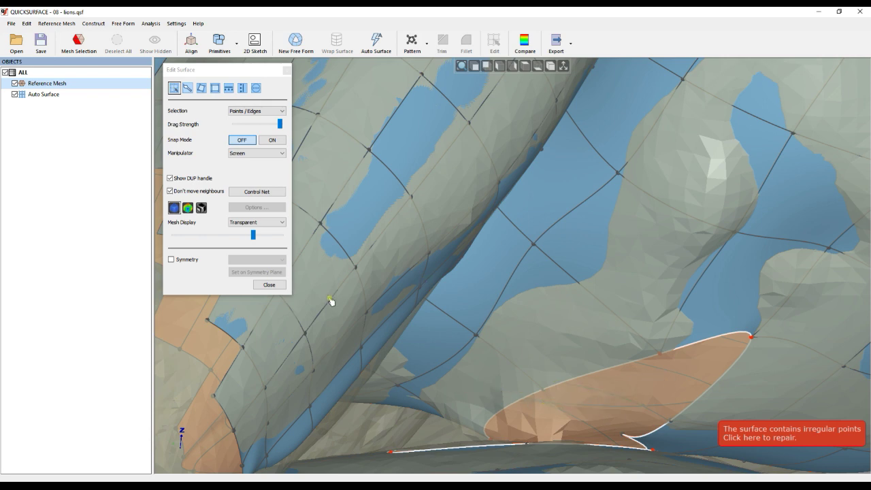
pyautogui.click(269, 284)
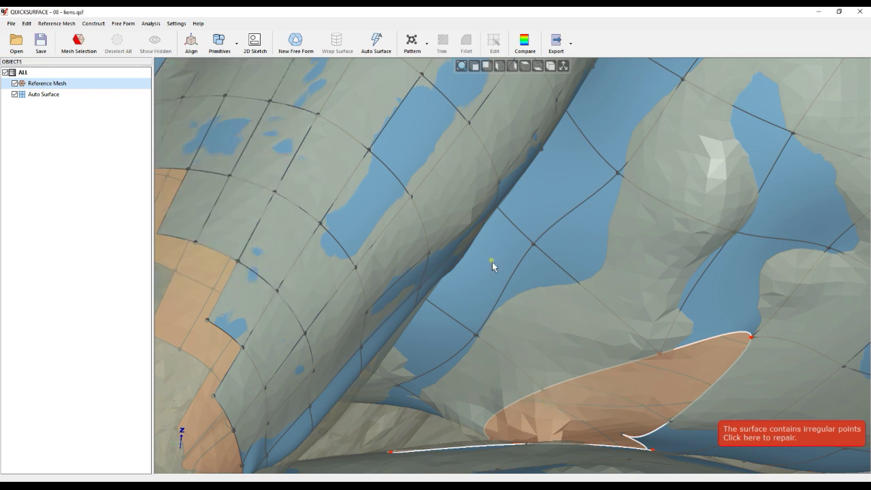
# Open the file 01 - cupholder.qsf without saving the changes to the lions file.
pyautogui.click(16, 42)
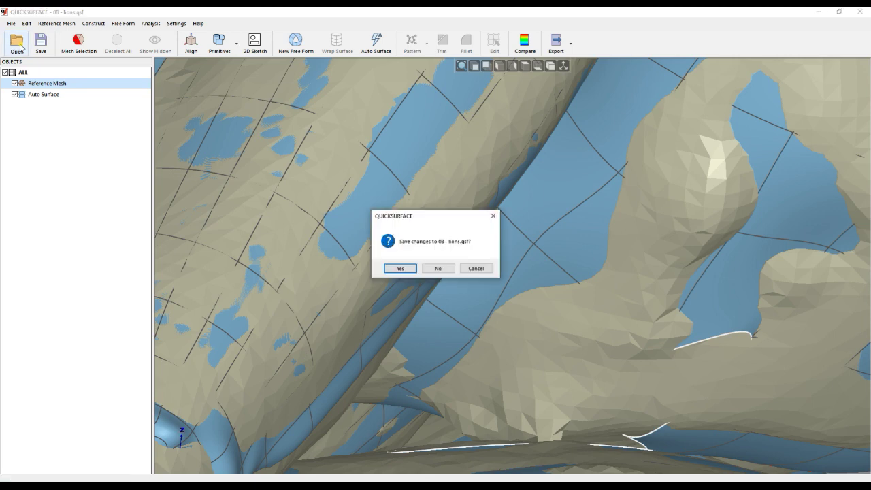
pyautogui.click(437, 269)
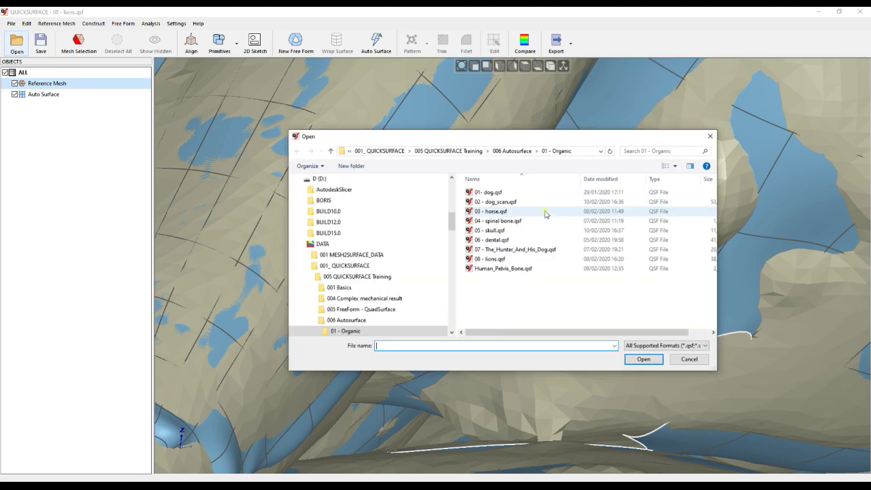
pyautogui.click(512, 150)
pyautogui.doubleClick(494, 203)
pyautogui.doubleClick(497, 193)
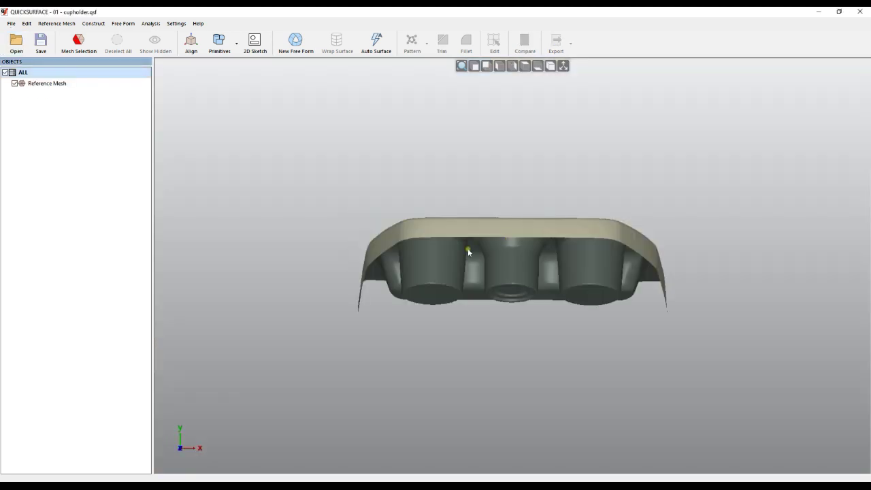
# Preview an auto surface of the cupholder with Medium target quads count, Balanced feature details and no symmetry.
pyautogui.moveTo(498, 249); pyautogui.dragTo(518, 373, button='middle')
pyautogui.moveTo(521, 327); pyautogui.dragTo(518, 367, button='middle')
pyautogui.moveTo(517, 368); pyautogui.dragTo(495, 262, button='right')
pyautogui.moveTo(523, 296); pyautogui.dragTo(503, 237, button='right')
pyautogui.click(374, 45)
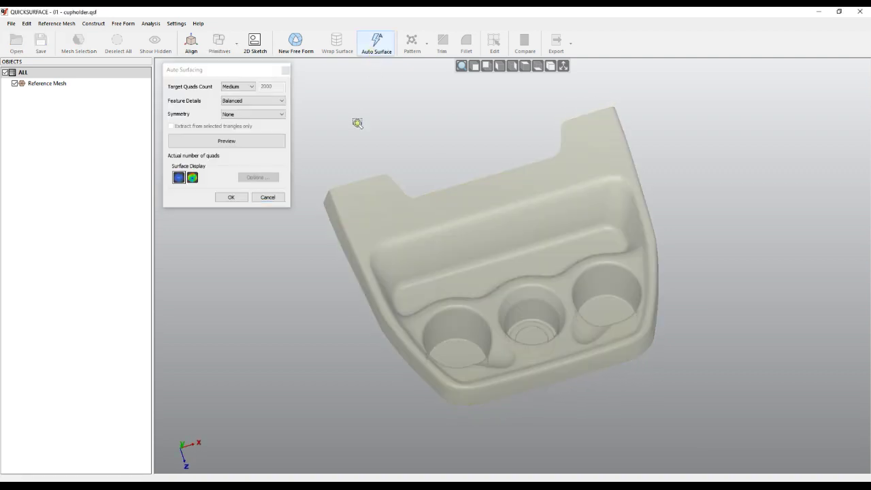
pyautogui.click(246, 87)
pyautogui.click(225, 142)
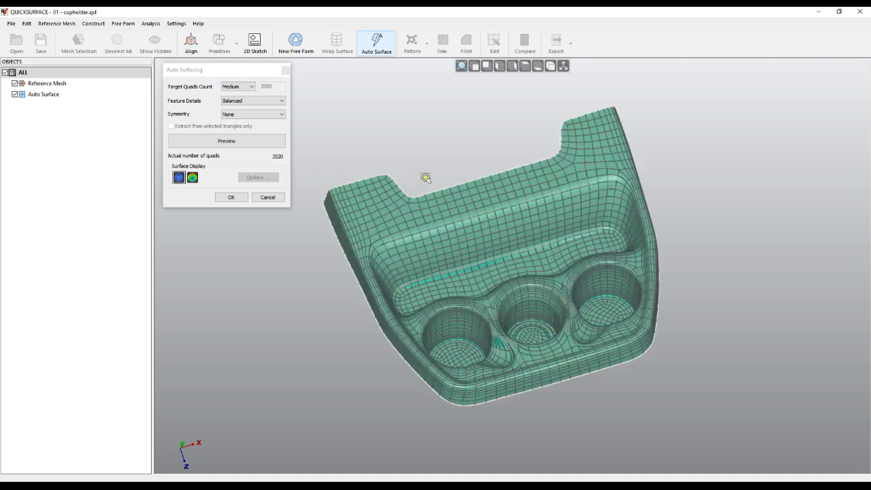
# Examine the previewed cupholder surface around the cup recesses, comparing its smooth shading with the quad layout and mesh overlay.
pyautogui.press('space')
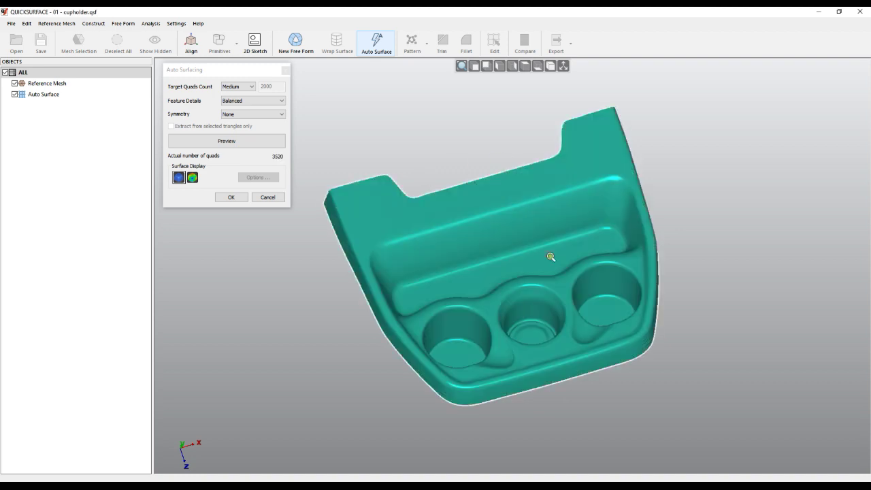
pyautogui.moveTo(511, 266); pyautogui.dragTo(505, 315, button='middle')
pyautogui.moveTo(506, 315)
pyautogui.mouseDown(button='right')
pyautogui.moveTo(498, 320)
pyautogui.moveTo(616, 372)
pyautogui.moveTo(655, 316)
pyautogui.moveTo(621, 328)
pyautogui.moveTo(347, 338)
pyautogui.moveTo(416, 386)
pyautogui.mouseUp(button='right')
pyautogui.scroll(4, 656, 309)
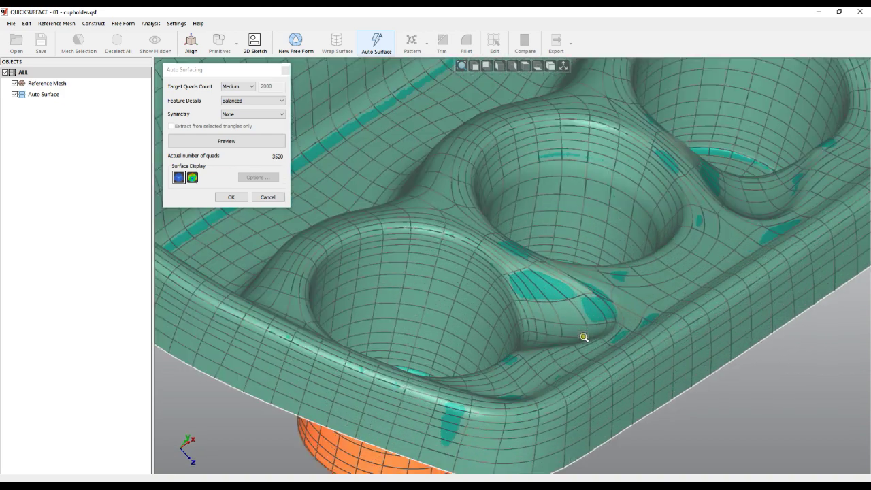
pyautogui.scroll(2, 547, 255)
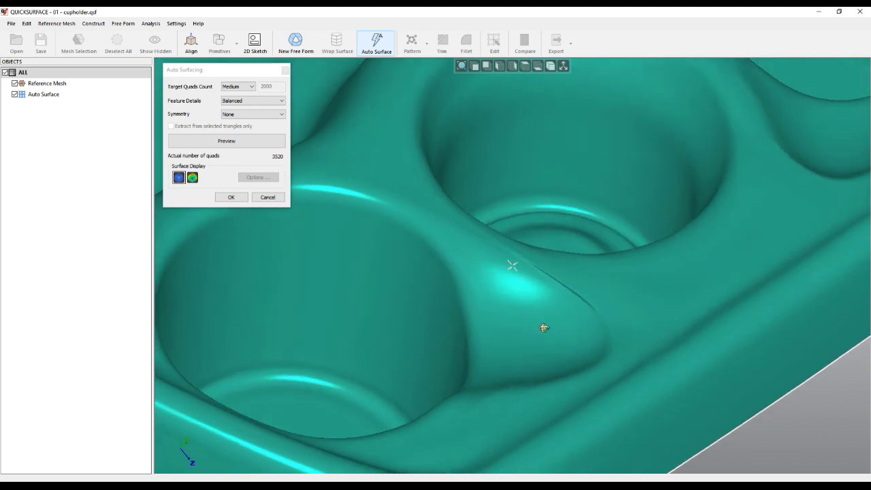
pyautogui.scroll(1, 545, 326)
pyautogui.scroll(1, 586, 328)
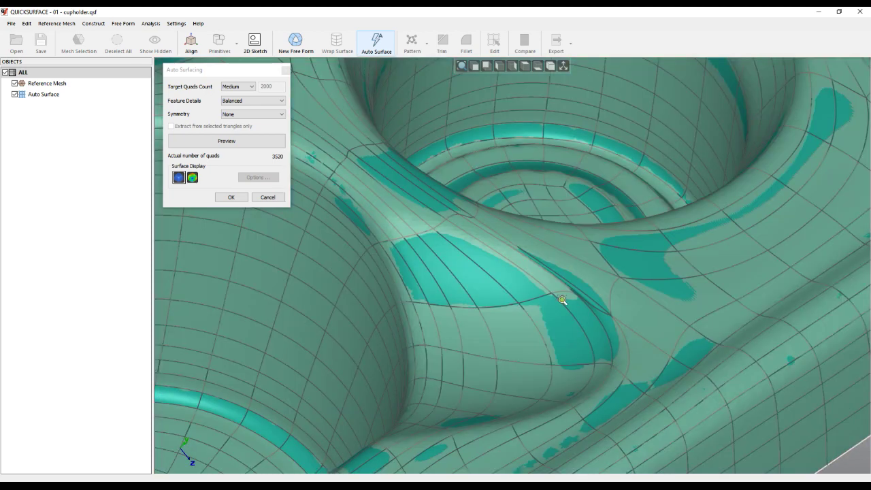
# Accept the previewed cupholder surface, open it for editing, and smooth the quads on the bulge between two cup recesses.
pyautogui.click(232, 197)
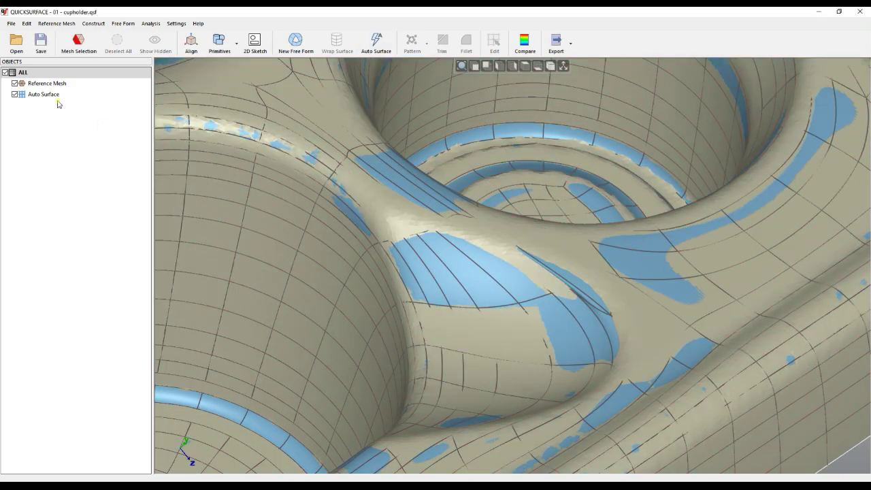
pyautogui.doubleClick(53, 97)
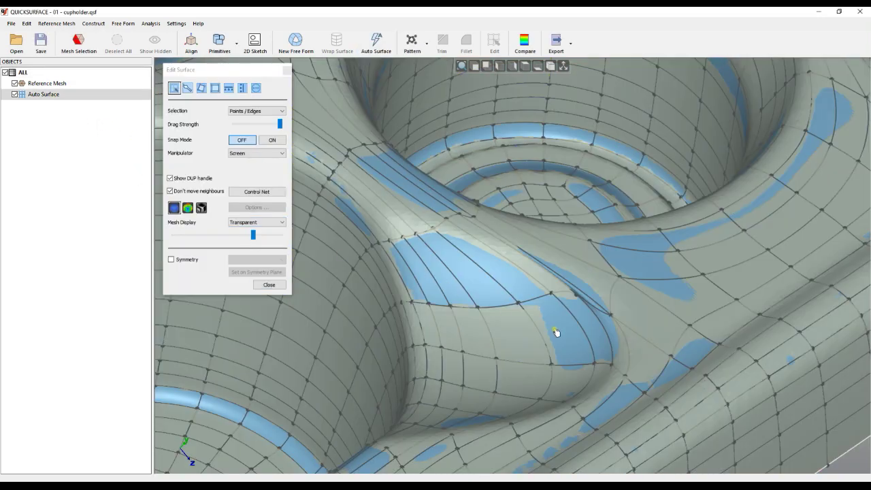
pyautogui.moveTo(553, 323); pyautogui.dragTo(543, 324, button='middle')
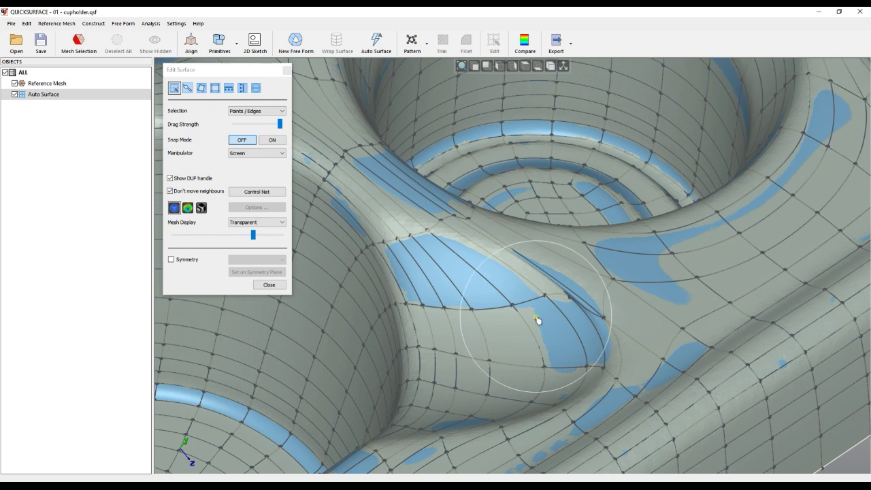
pyautogui.keyDown('shift'); pyautogui.scroll(-3, 536, 319); pyautogui.keyUp('shift')
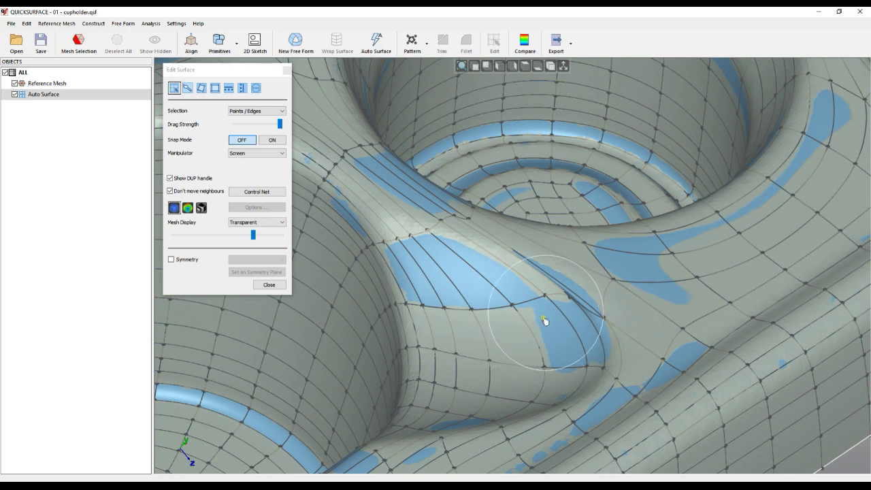
pyautogui.keyDown('shift'); pyautogui.moveTo(534, 321); pyautogui.dragTo(487, 312); pyautogui.keyUp('shift')
pyautogui.keyDown('shift'); pyautogui.click(447, 255); pyautogui.keyUp('shift')
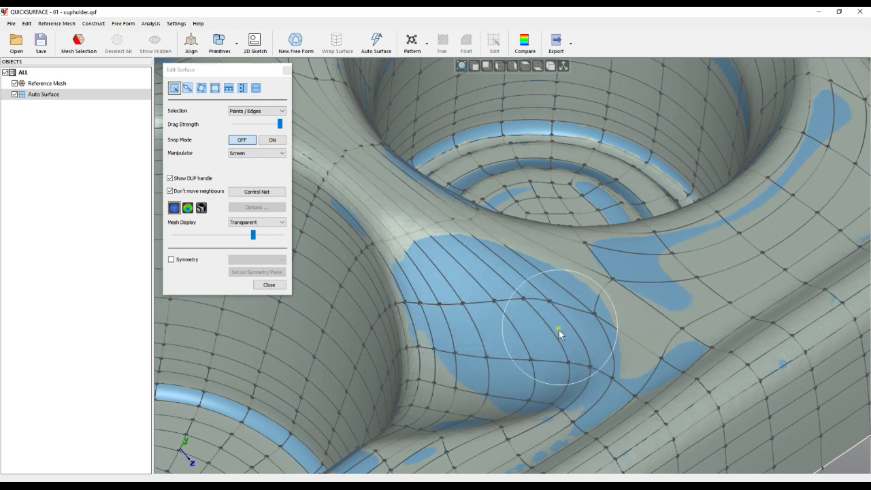
pyautogui.click(473, 321)
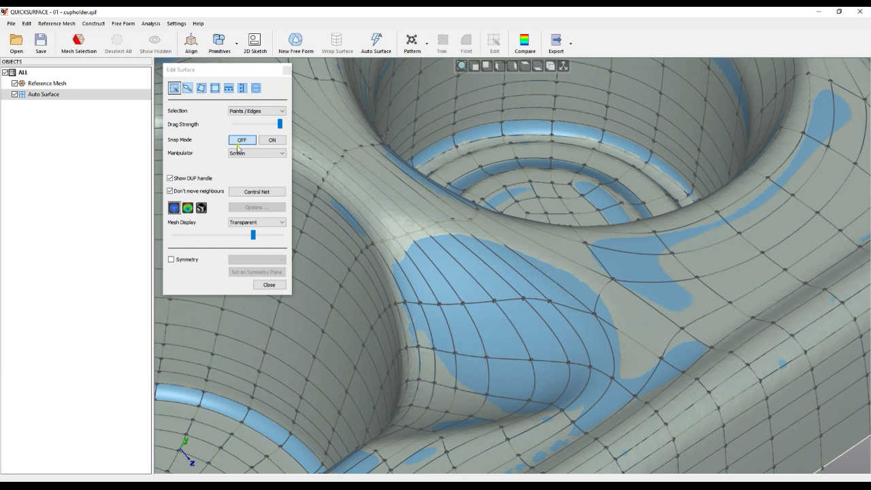
# Turn Snap Mode on and snap all points of the cupholder surface to the reference mesh.
pyautogui.click(270, 142)
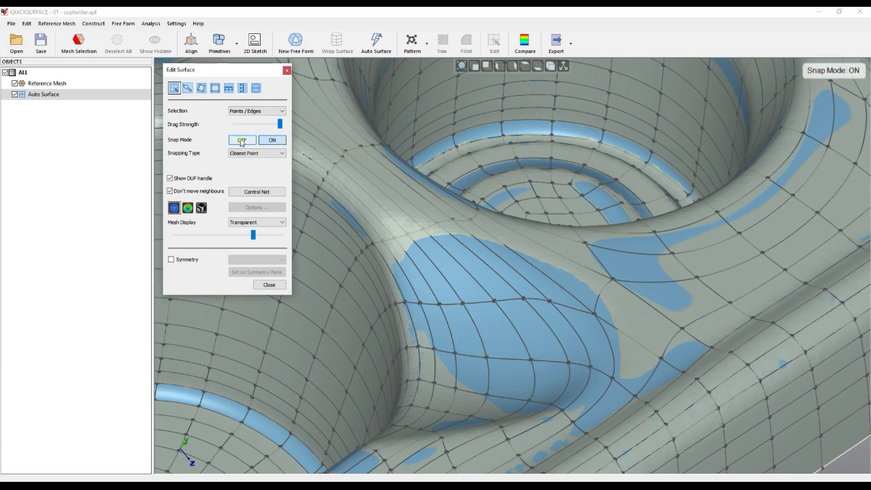
pyautogui.rightClick(494, 289)
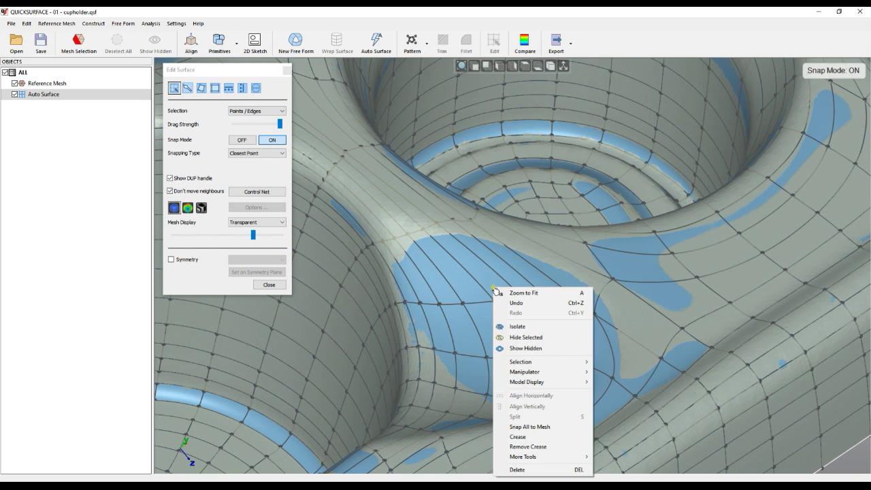
pyautogui.click(538, 427)
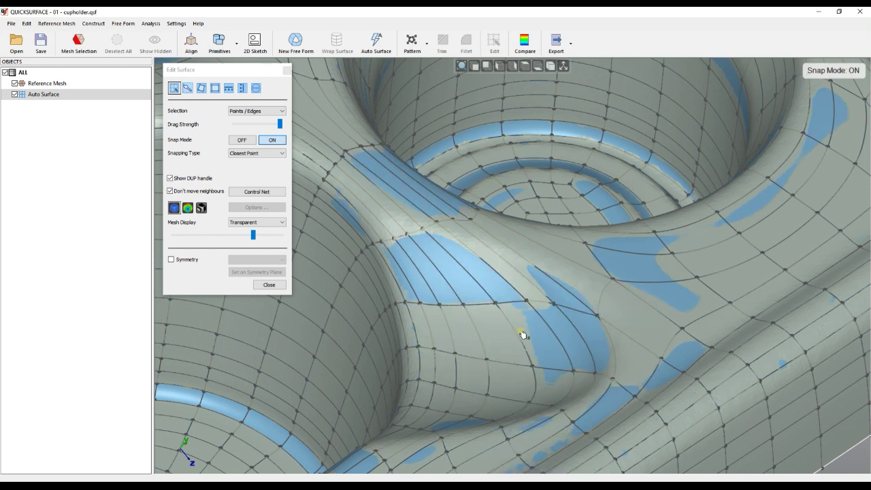
# Smooth the quads on the bulge again with Closest Point snapping active, check the shaded surface, and finish editing.
pyautogui.keyDown('shift'); pyautogui.moveTo(544, 324); pyautogui.dragTo(543, 325); pyautogui.keyUp('shift')
pyautogui.keyDown('shift'); pyautogui.moveTo(447, 266); pyautogui.dragTo(470, 279); pyautogui.keyUp('shift')
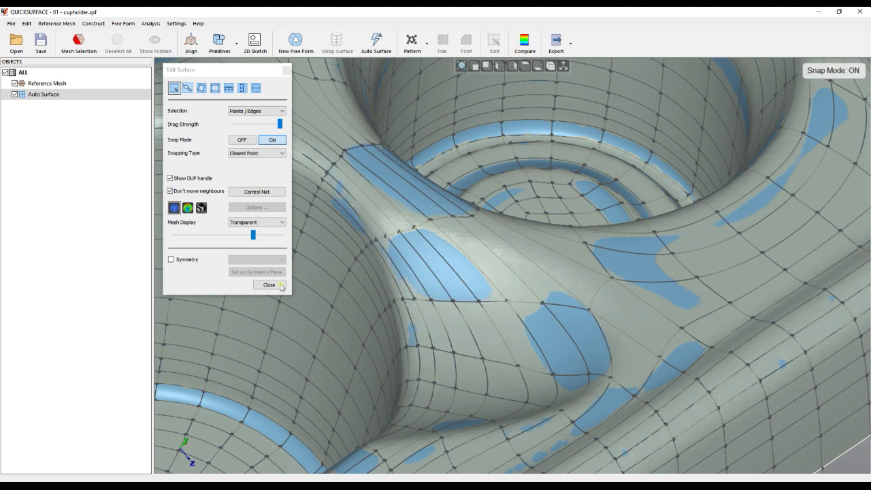
pyautogui.press('space')
pyautogui.moveTo(471, 327)
pyautogui.mouseDown(button='middle')
pyautogui.moveTo(483, 361)
pyautogui.moveTo(485, 326)
pyautogui.mouseUp(button='middle')
pyautogui.moveTo(485, 326); pyautogui.dragTo(514, 341, button='right')
pyautogui.scroll(-3, 522, 334)
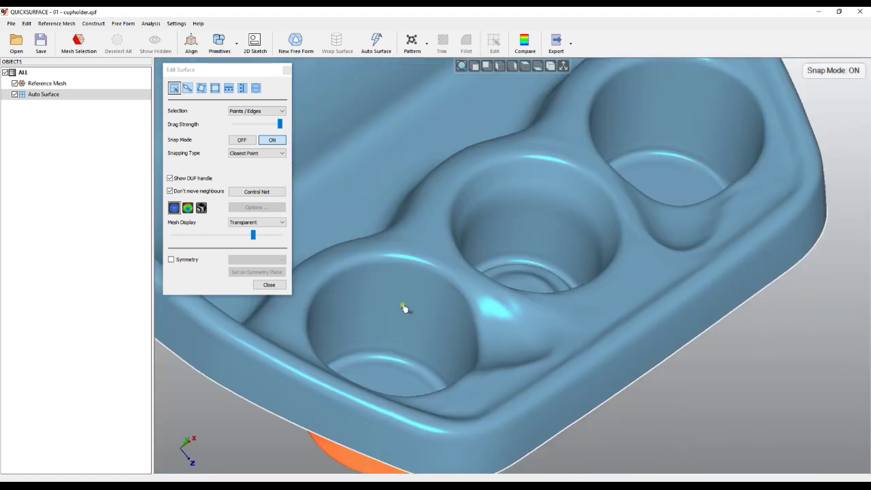
pyautogui.click(269, 285)
# Open the file 02 - Heel.qsf without saving the changes to the cupholder file.
pyautogui.scroll(2, 467, 334)
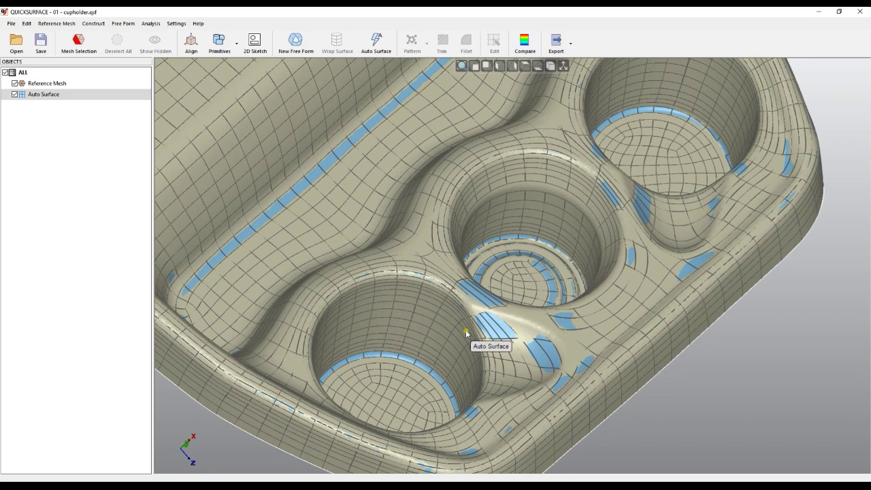
pyautogui.click(491, 327)
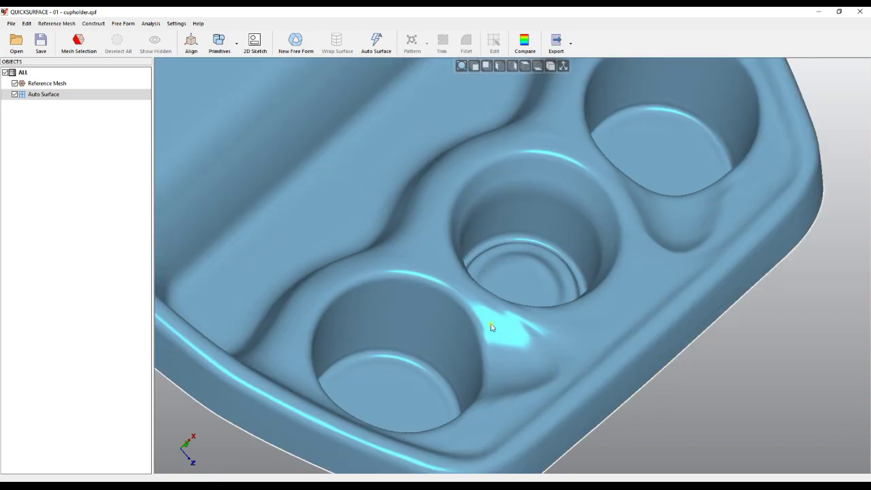
pyautogui.scroll(-5, 481, 300)
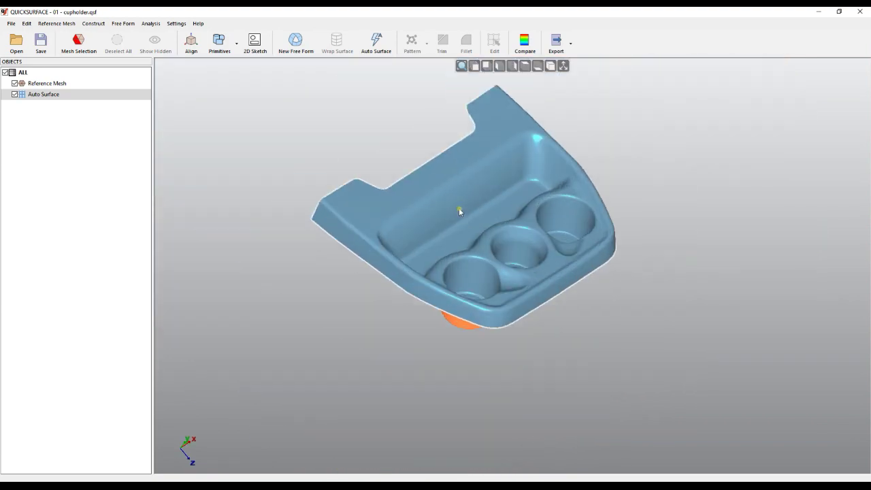
pyautogui.click(17, 42)
pyautogui.click(444, 268)
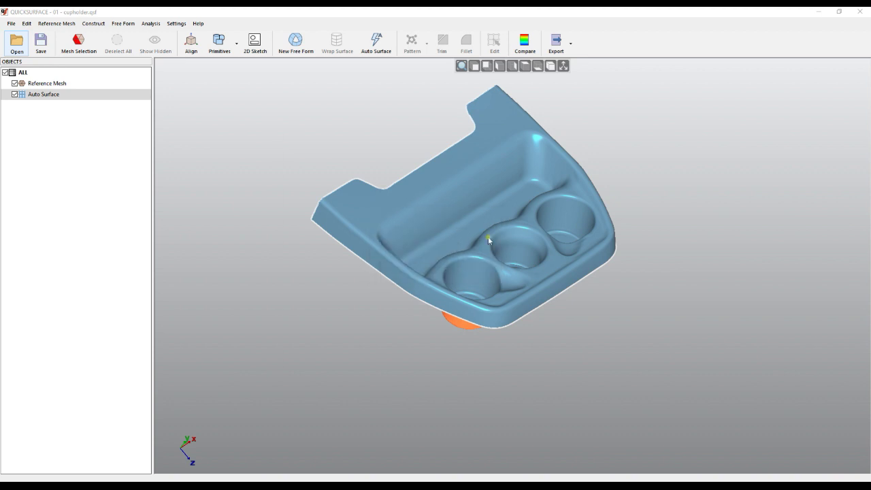
pyautogui.doubleClick(497, 202)
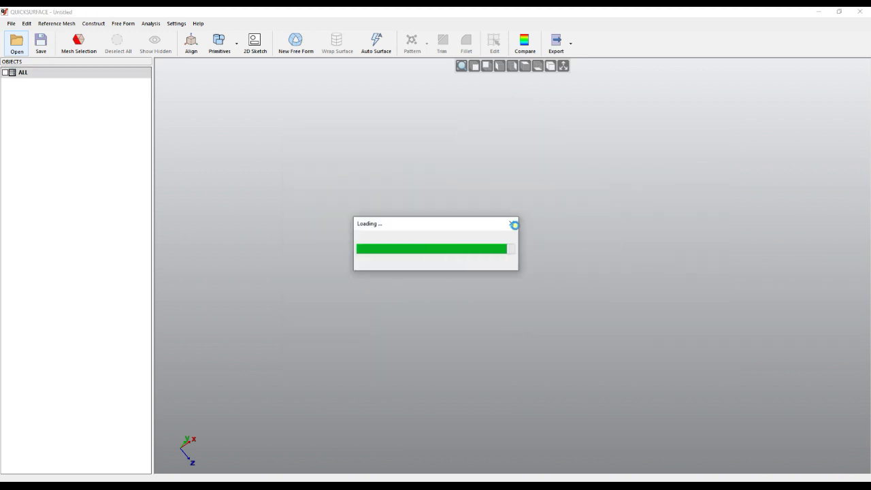
# Preview an auto surface of the heel mesh with Medium target quads count, Balanced feature details and no symmetry.
pyautogui.moveTo(520, 274); pyautogui.dragTo(573, 286, button='right')
pyautogui.click(376, 42)
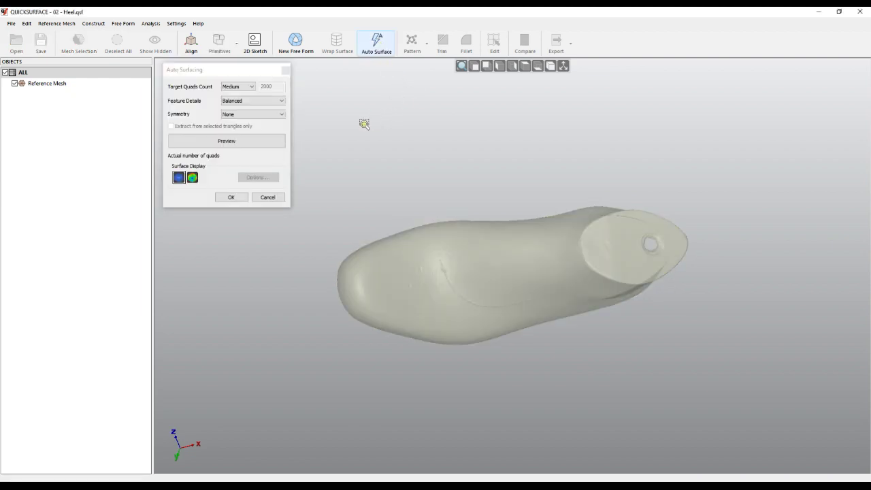
pyautogui.click(247, 141)
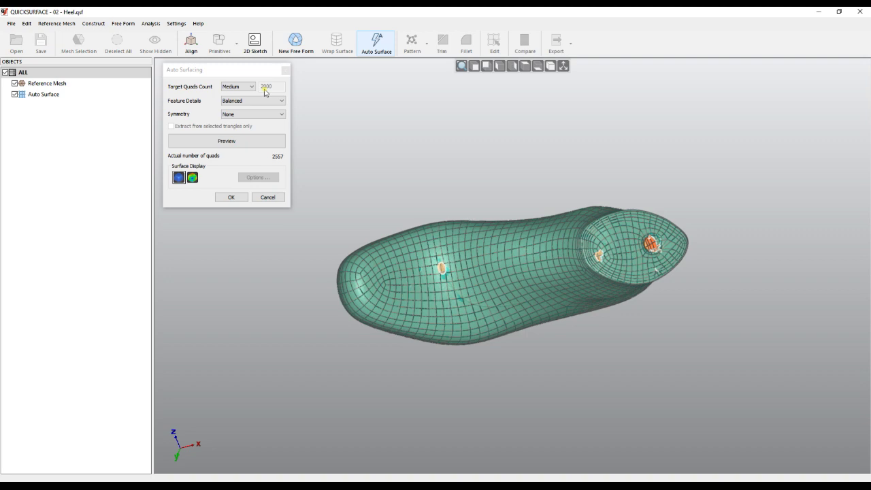
# Accept the previewed heel surface and open it for editing around the small hole on top of the foot.
pyautogui.moveTo(646, 307); pyautogui.dragTo(665, 170, button='right')
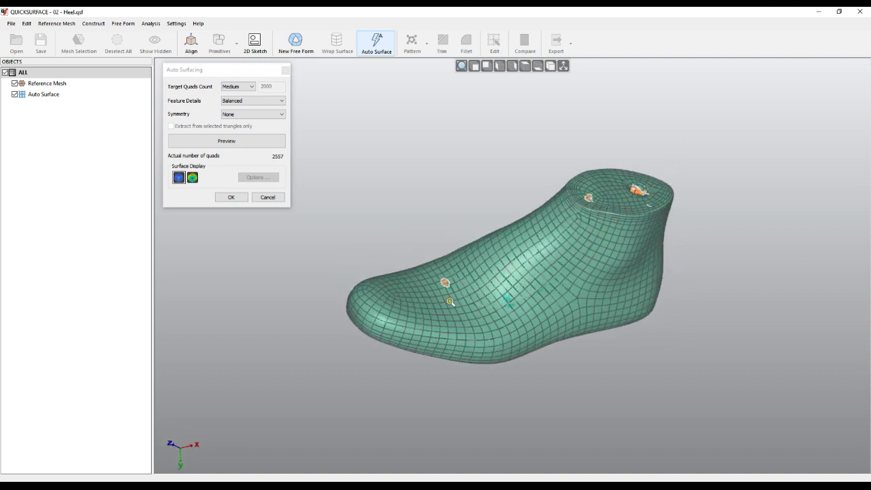
pyautogui.scroll(5, 451, 301)
pyautogui.moveTo(469, 319); pyautogui.dragTo(477, 334, button='right')
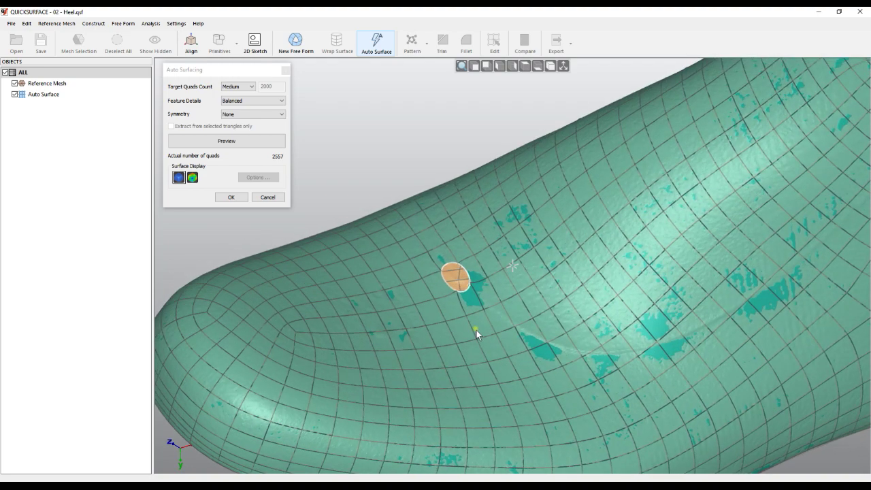
pyautogui.click(235, 197)
pyautogui.doubleClick(476, 281)
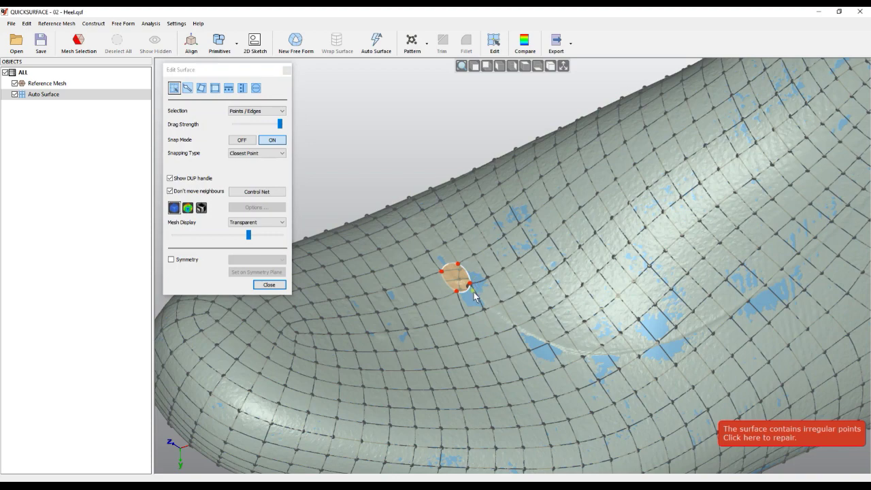
# Close the small four-cornered hole on top of the foot, undoing the misplaced point merge, and finish editing the surface.
pyautogui.scroll(3, 461, 285)
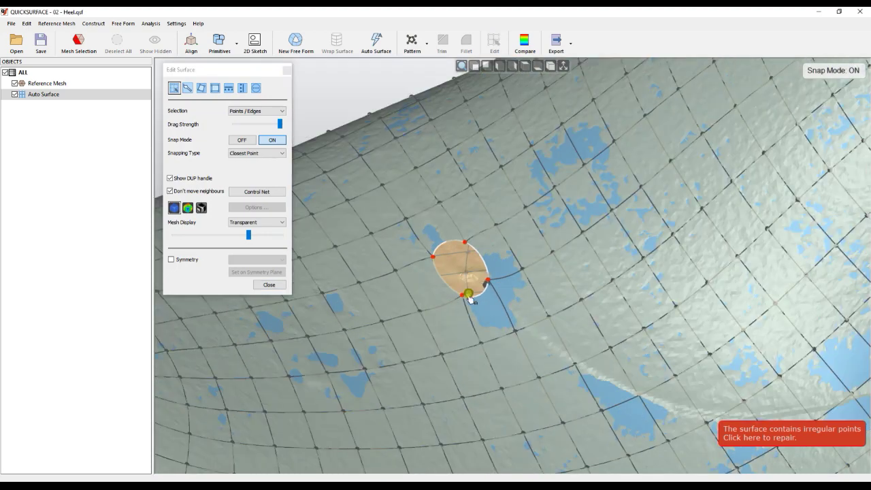
pyautogui.moveTo(463, 294); pyautogui.dragTo(466, 251)
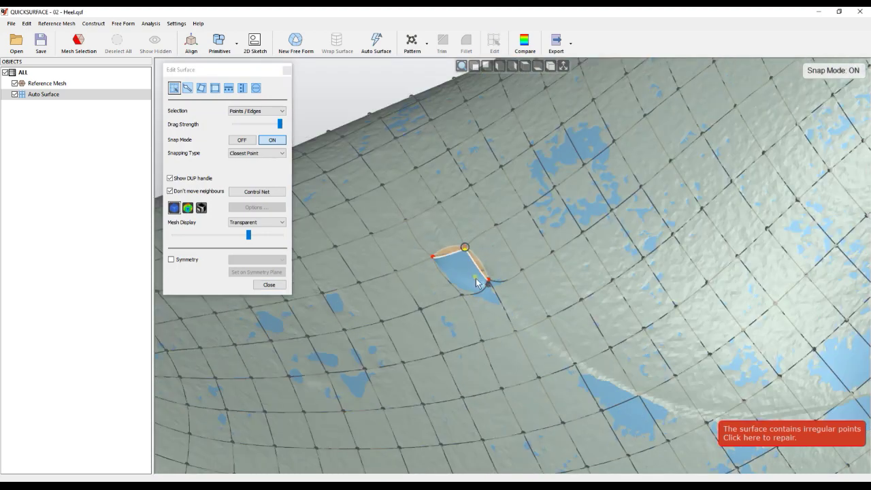
pyautogui.hotkey('ctrl', 'z')
pyautogui.moveTo(463, 298); pyautogui.dragTo(459, 302)
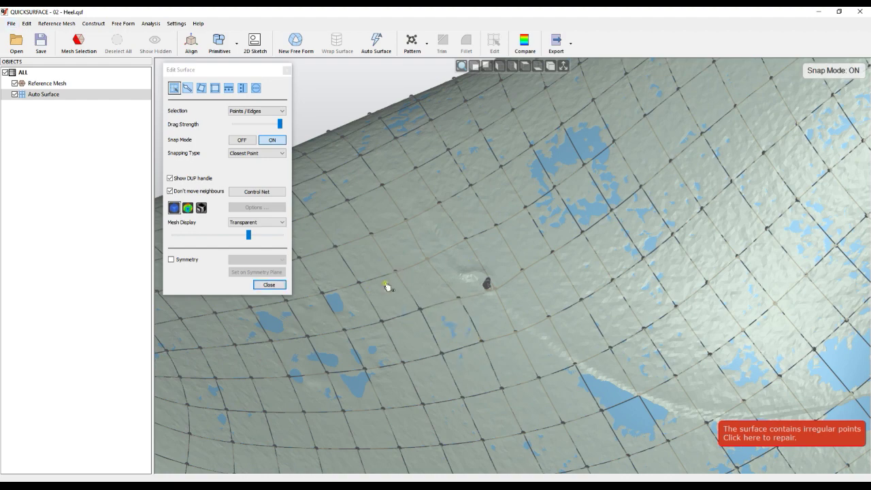
pyautogui.click(281, 287)
# Reopen the heel surface for editing, delete the tiny stray patch beside the filled hole, and finish editing.
pyautogui.scroll(-10, 370, 263)
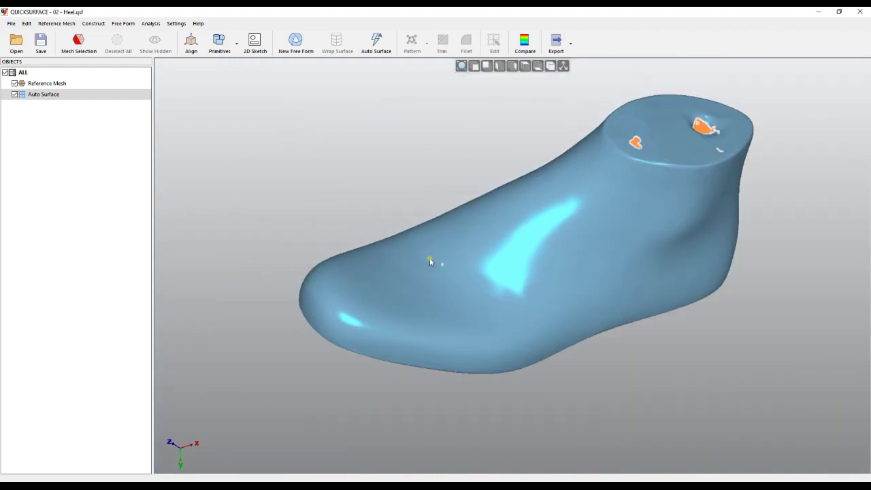
pyautogui.scroll(10, 413, 249)
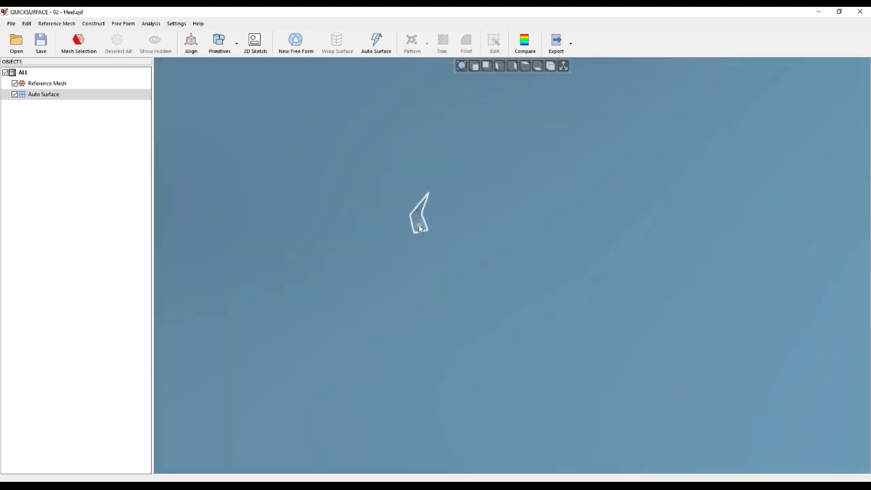
pyautogui.doubleClick(368, 236)
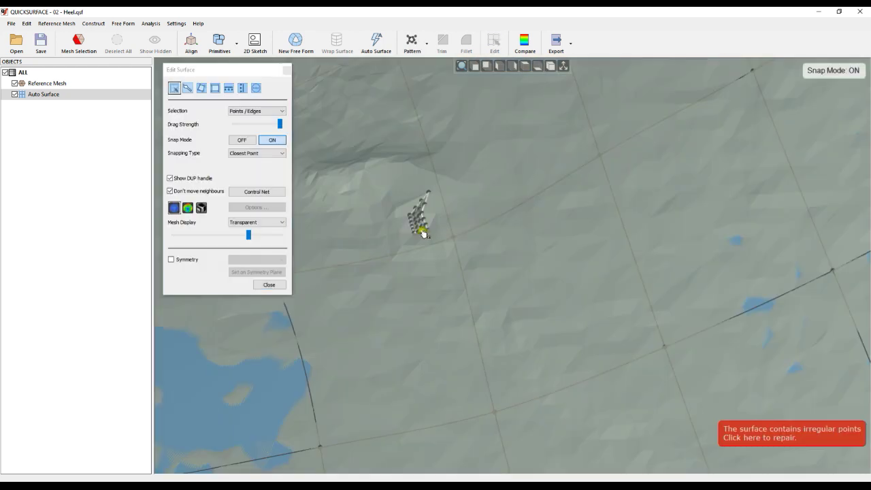
pyautogui.scroll(4, 422, 230)
pyautogui.moveTo(385, 146); pyautogui.dragTo(476, 265)
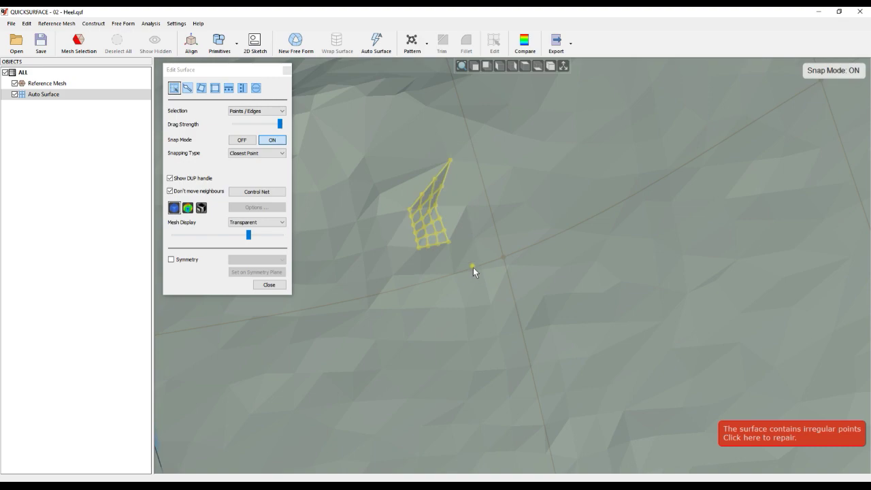
pyautogui.click(461, 265)
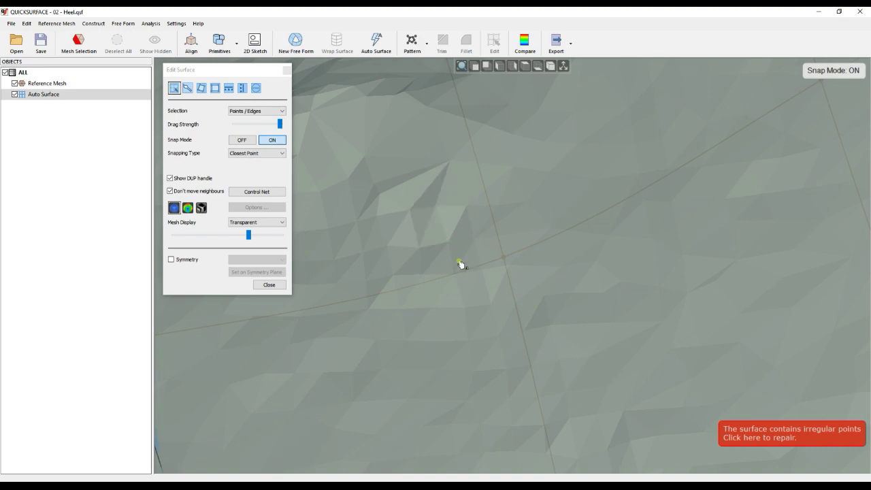
pyautogui.click(269, 285)
# Open the file 06 - watch.qsf without saving the changes to the heel file.
pyautogui.scroll(-7, 404, 283)
pyautogui.press('2')
pyautogui.moveTo(407, 320); pyautogui.dragTo(491, 257, button='middle')
pyautogui.scroll(-5, 463, 260)
pyautogui.moveTo(543, 259); pyautogui.dragTo(387, 240, button='right')
pyautogui.click(16, 42)
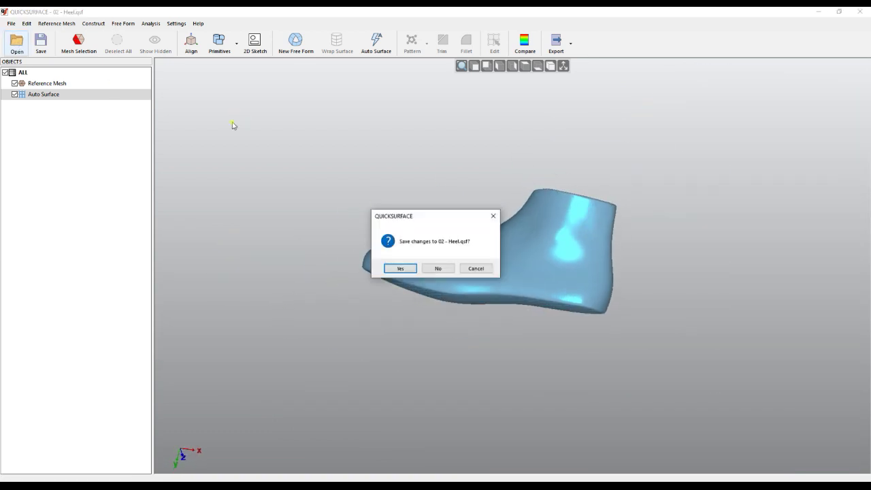
pyautogui.click(442, 266)
pyautogui.doubleClick(504, 222)
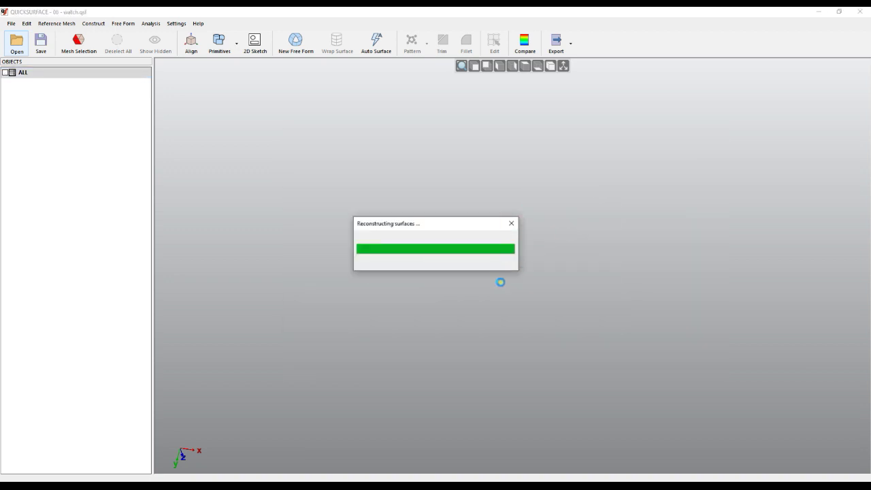
# Preview an auto surface of the watch case with Medium target quads count, Balanced feature details and no symmetry.
pyautogui.moveTo(479, 261); pyautogui.dragTo(439, 239, button='right')
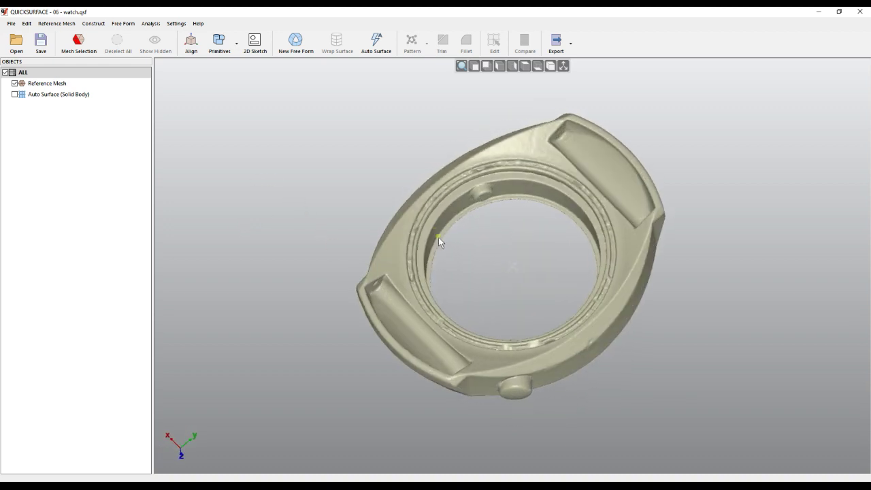
pyautogui.click(381, 50)
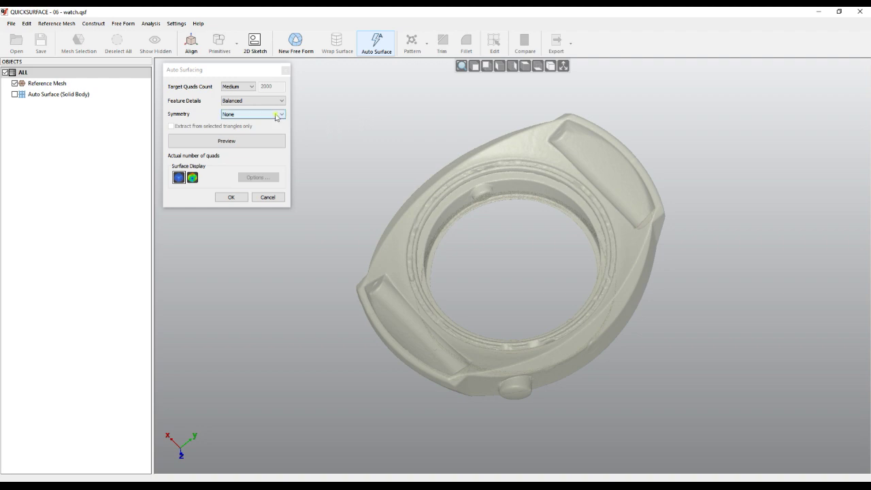
pyautogui.click(254, 145)
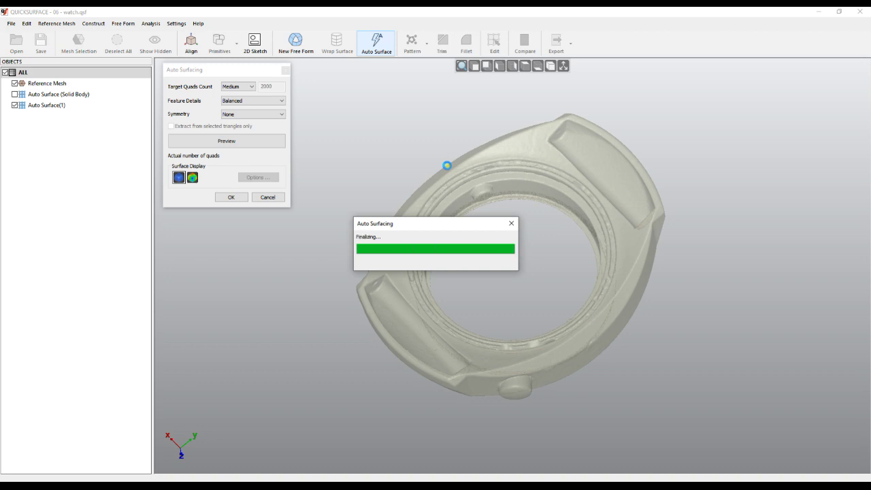
pyautogui.moveTo(506, 220); pyautogui.dragTo(600, 272, button='right')
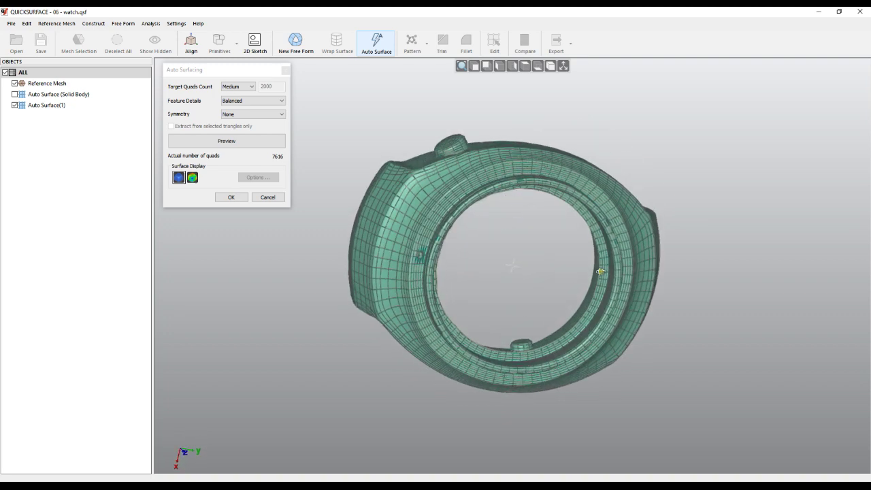
# Examine the deviation colour map of the previewed watch case surface from several sides, and return to the plain surface display.
pyautogui.click(194, 179)
pyautogui.click(193, 179)
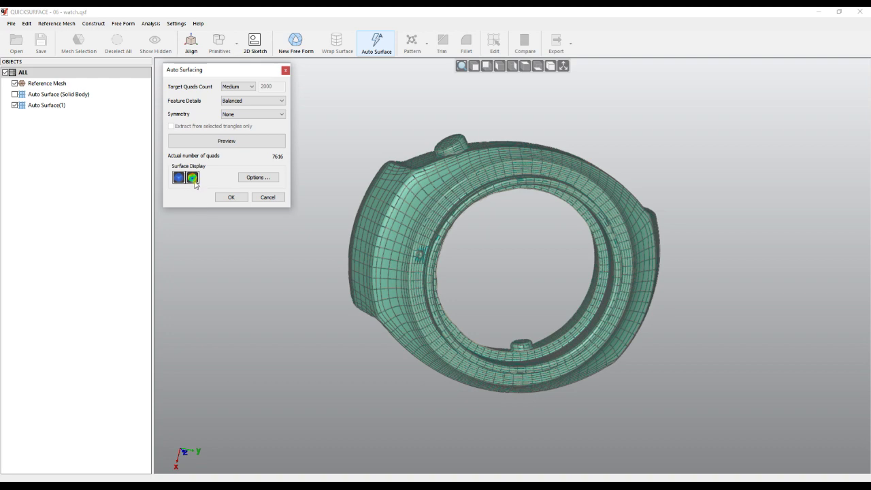
pyautogui.click(199, 179)
pyautogui.moveTo(506, 274); pyautogui.dragTo(501, 209, button='middle')
pyautogui.moveTo(501, 208); pyautogui.dragTo(538, 258, button='right')
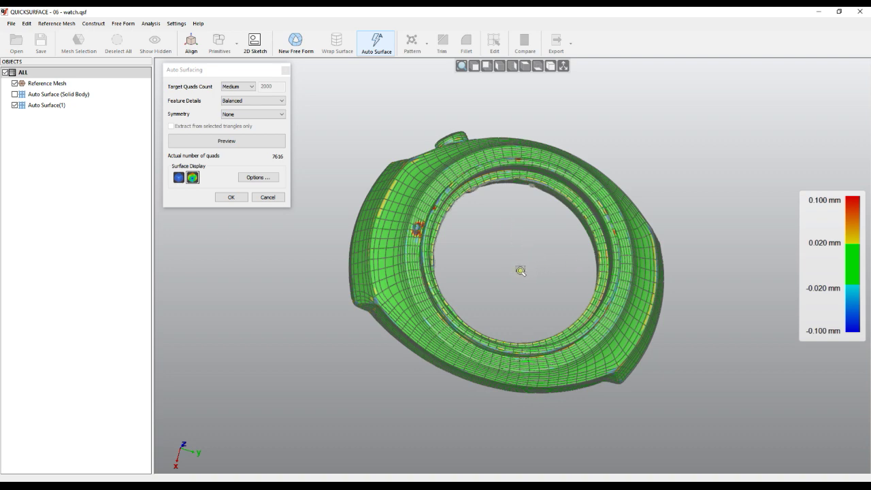
pyautogui.moveTo(521, 289); pyautogui.dragTo(756, 248, button='right')
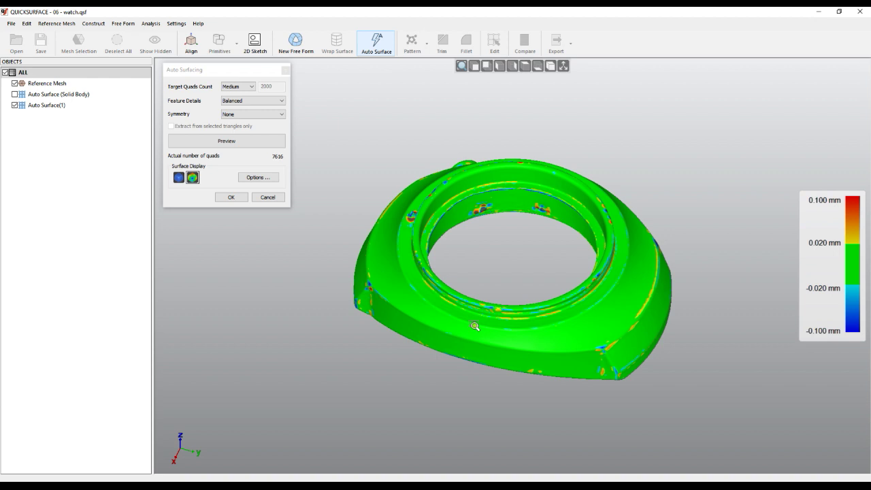
pyautogui.moveTo(503, 311); pyautogui.dragTo(415, 361, button='right')
pyautogui.click(178, 177)
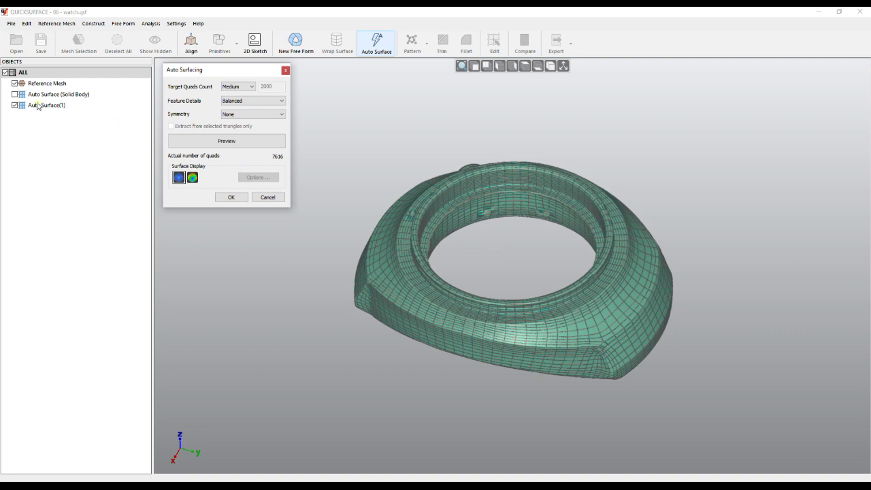
# Hide the reference mesh, check the watch case's quad layout from all around, and accept the auto surface.
pyautogui.click(15, 85)
pyautogui.moveTo(506, 257); pyautogui.dragTo(499, 223, button='right')
pyautogui.moveTo(508, 273); pyautogui.dragTo(646, 361, button='right')
pyautogui.moveTo(502, 362); pyautogui.dragTo(606, 169, button='right')
pyautogui.moveTo(653, 375); pyautogui.dragTo(717, 230, button='right')
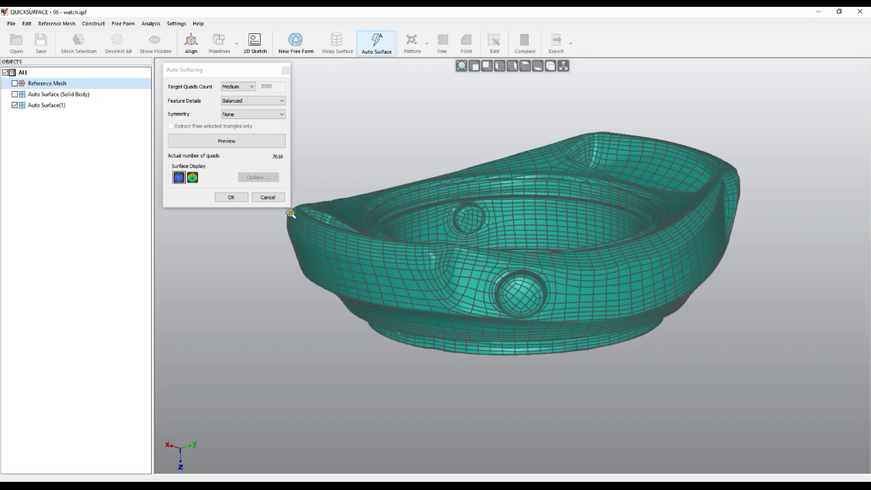
pyautogui.click(243, 199)
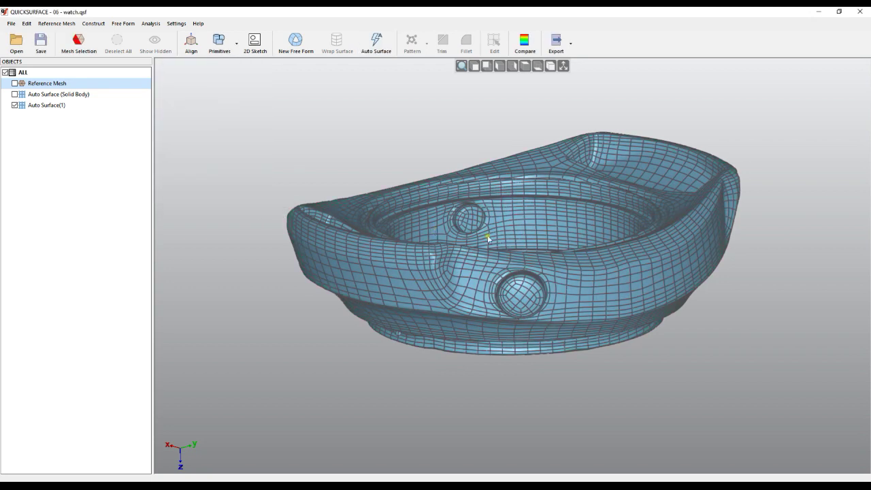
# Open the file 07 - bycicle_helmet.qsf without saving the changes to the watch file.
pyautogui.click(16, 42)
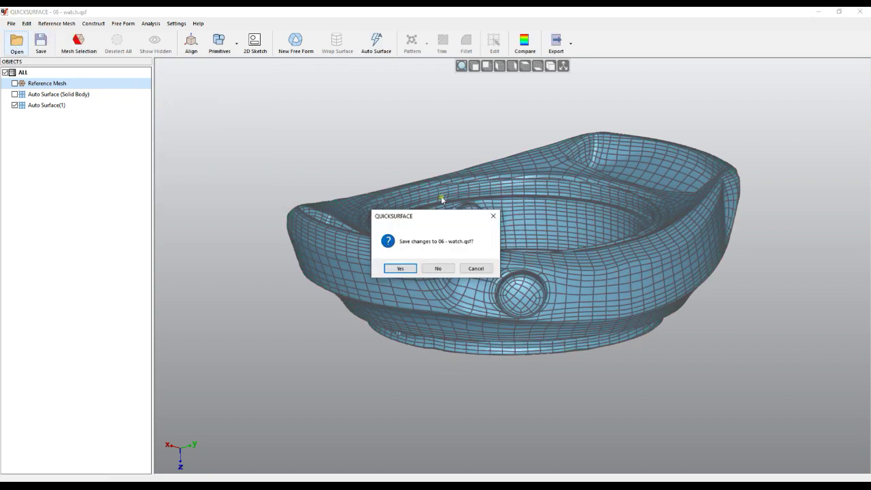
pyautogui.click(440, 271)
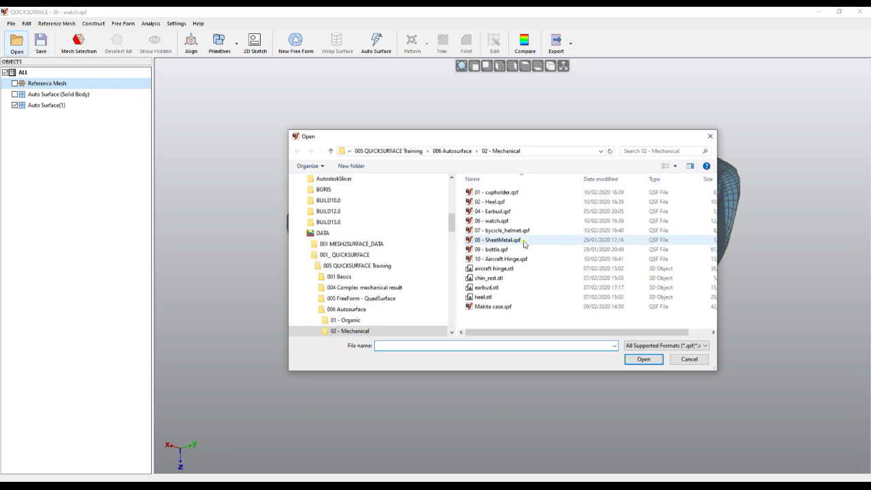
pyautogui.doubleClick(510, 230)
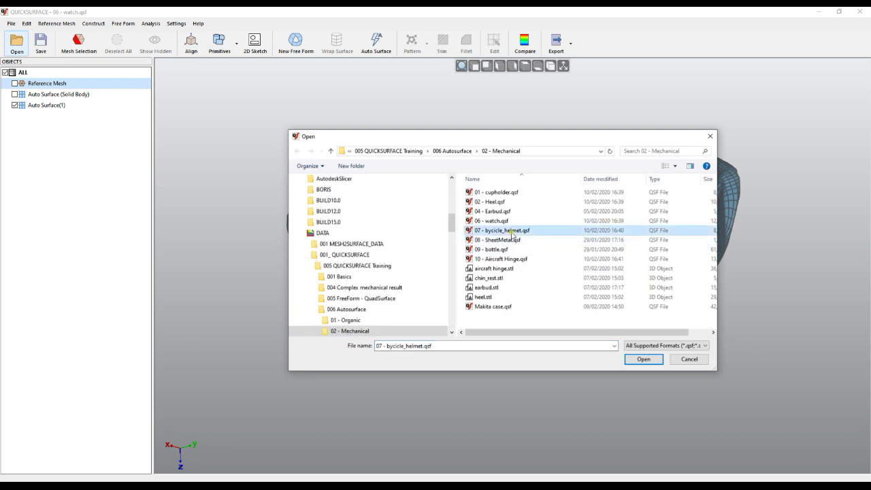
# Examine the helmet's existing Quad Surface with the reference mesh hidden, and switch back to showing only the mesh.
pyautogui.moveTo(377, 264); pyautogui.dragTo(559, 369, button='middle')
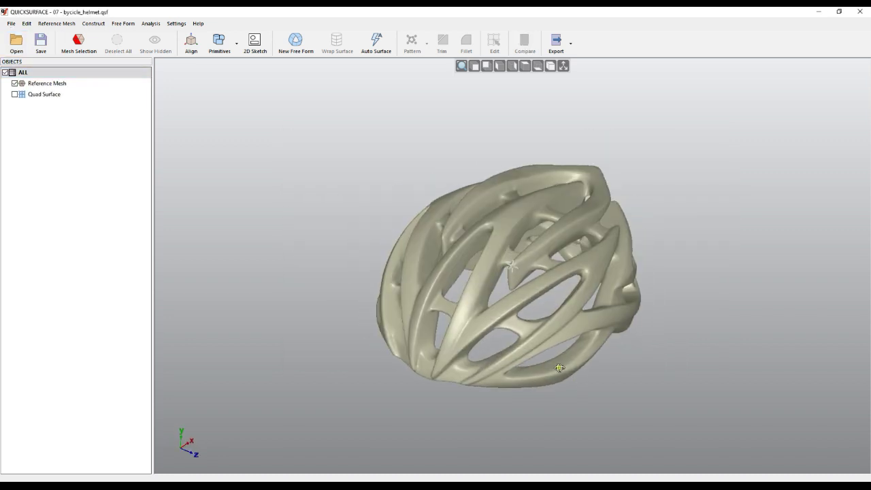
pyautogui.click(14, 95)
pyautogui.click(14, 83)
pyautogui.click(422, 210)
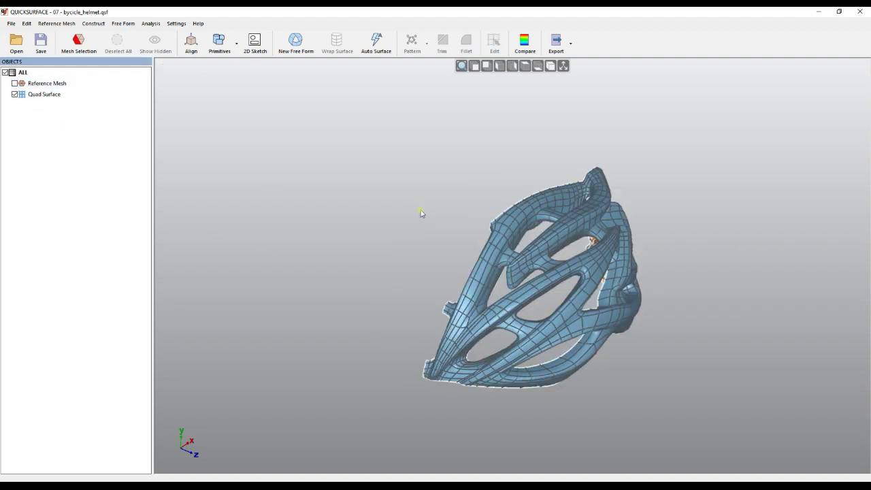
pyautogui.moveTo(422, 211); pyautogui.dragTo(611, 196, button='right')
pyautogui.moveTo(534, 372); pyautogui.dragTo(591, 373, button='right')
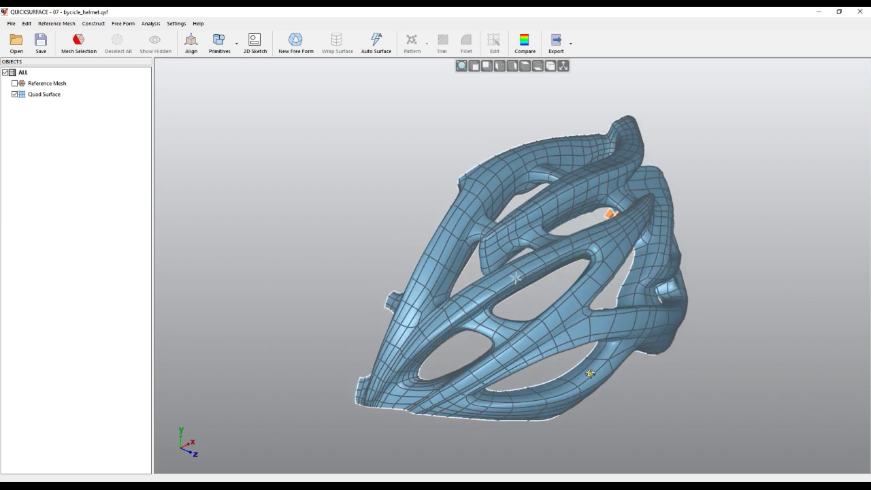
pyautogui.scroll(-3, 420, 254)
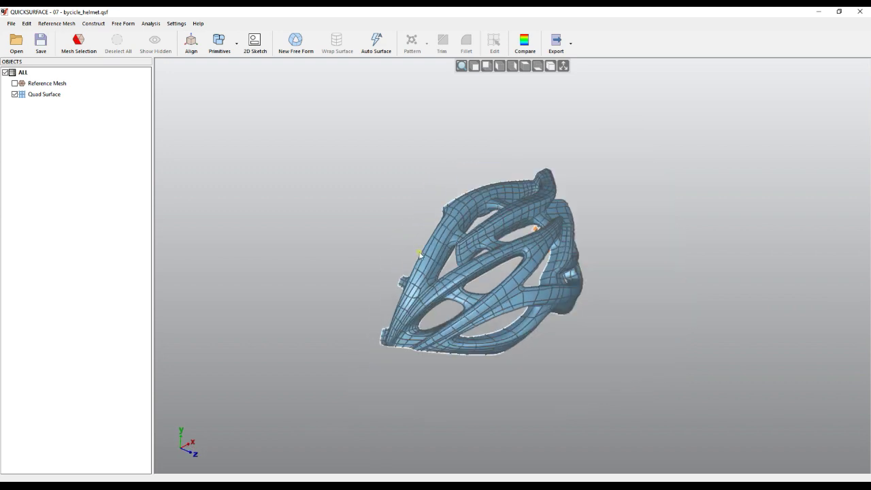
pyautogui.click(15, 95)
pyautogui.click(15, 85)
pyautogui.moveTo(452, 209); pyautogui.dragTo(444, 260, button='middle')
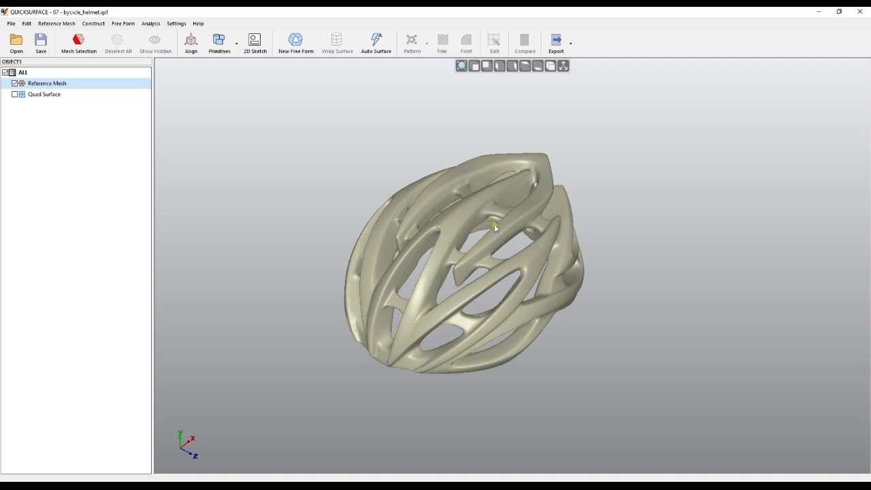
# Display the coordinate axes and check from the top how the helmet mesh is aligned with them.
pyautogui.click(560, 66)
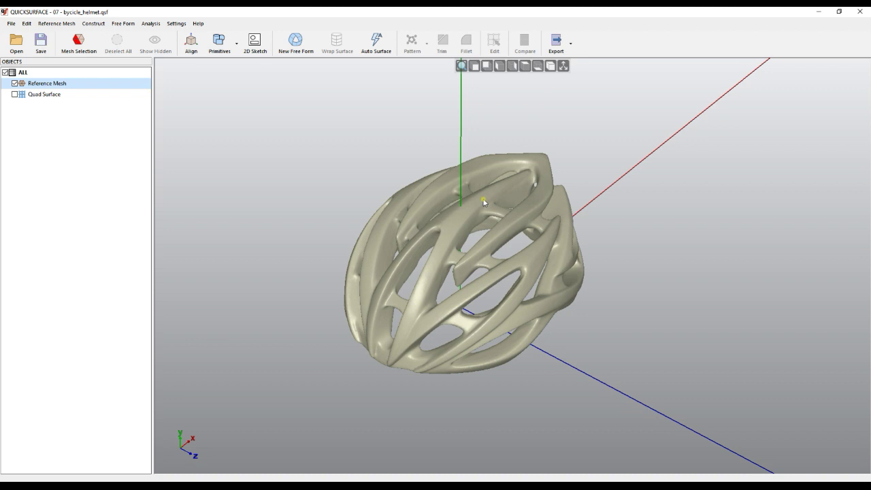
pyautogui.hotkey('ctrl', '5')
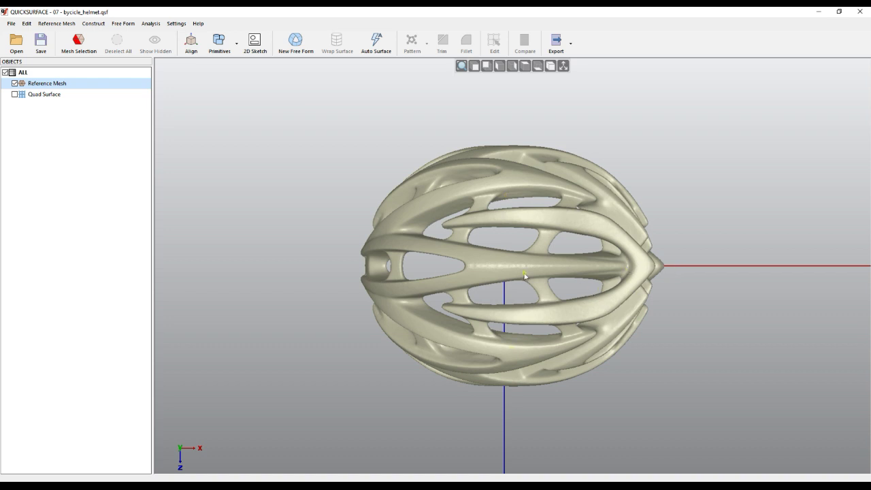
pyautogui.moveTo(737, 354); pyautogui.dragTo(761, 166, button='middle')
pyautogui.moveTo(515, 378); pyautogui.dragTo(573, 380, button='middle')
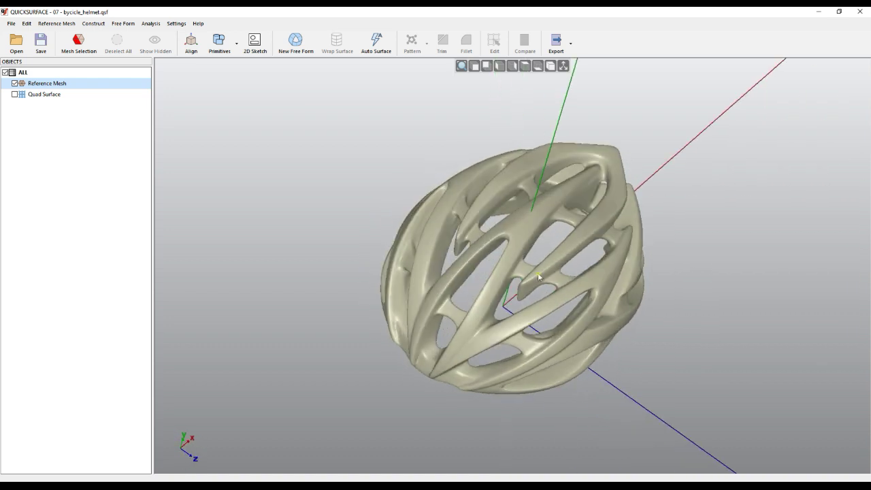
# Start an auto surface of the helmet with Bottom (OXY) symmetry and check the symmetry plane against the mesh.
pyautogui.click(377, 45)
pyautogui.moveTo(341, 248); pyautogui.dragTo(344, 327, button='right')
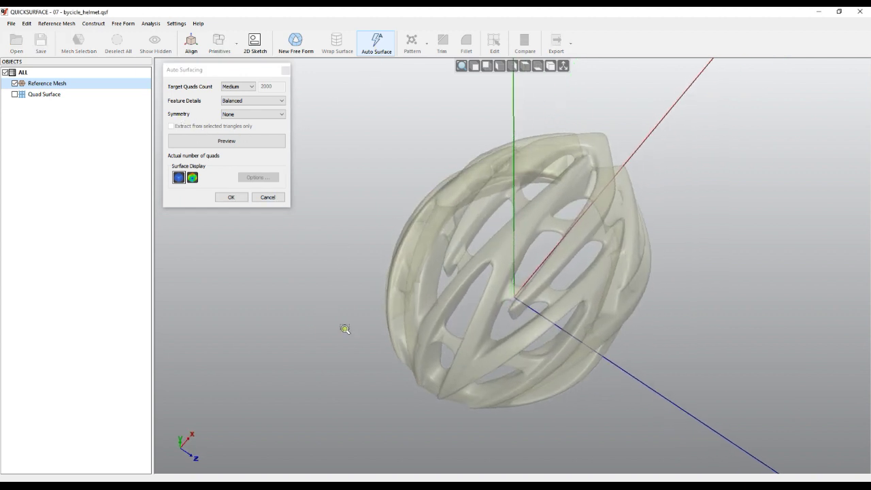
pyautogui.click(244, 113)
pyautogui.click(236, 128)
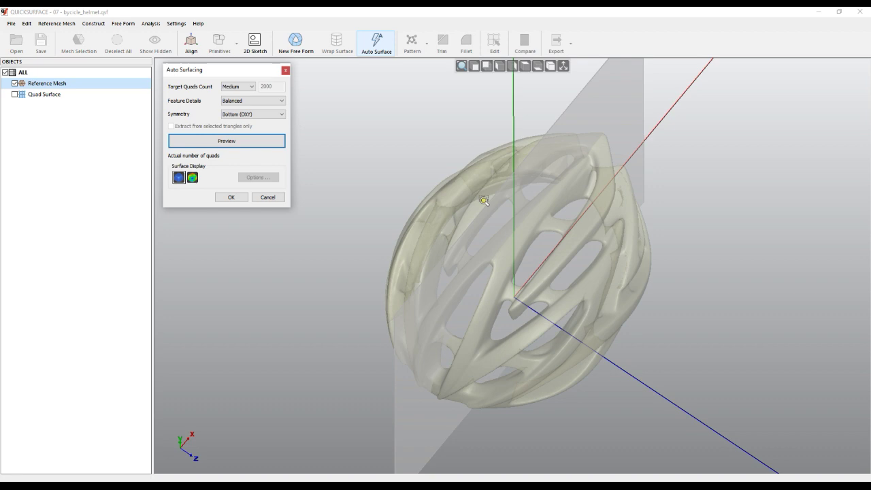
pyautogui.moveTo(609, 306); pyautogui.dragTo(510, 312, button='right')
pyautogui.scroll(1, 511, 312)
pyautogui.scroll(-3, 510, 312)
pyautogui.moveTo(613, 295); pyautogui.dragTo(612, 383, button='right')
# Try the Left (OYZ) symmetry plane for the helmet and return to Bottom (OXY).
pyautogui.click(272, 113)
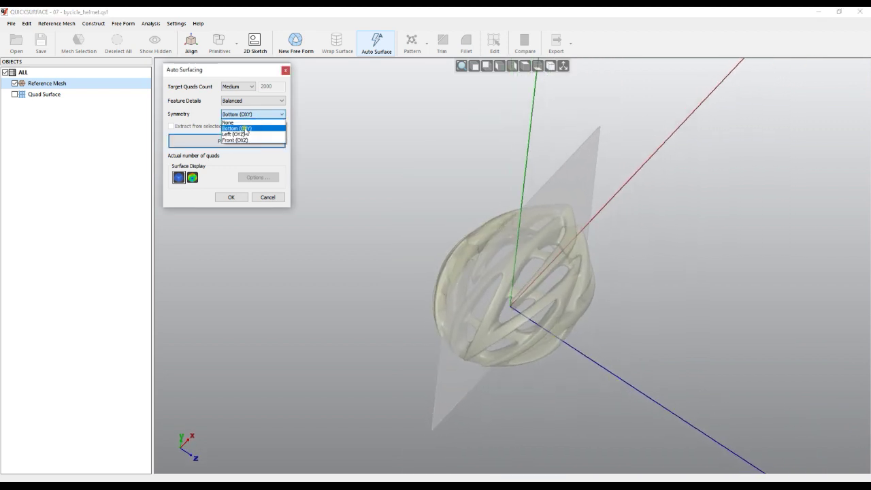
pyautogui.click(245, 133)
pyautogui.moveTo(494, 323)
pyautogui.mouseDown(button='right')
pyautogui.moveTo(478, 372)
pyautogui.moveTo(492, 320)
pyautogui.mouseUp(button='right')
pyautogui.click(247, 114)
pyautogui.click(238, 128)
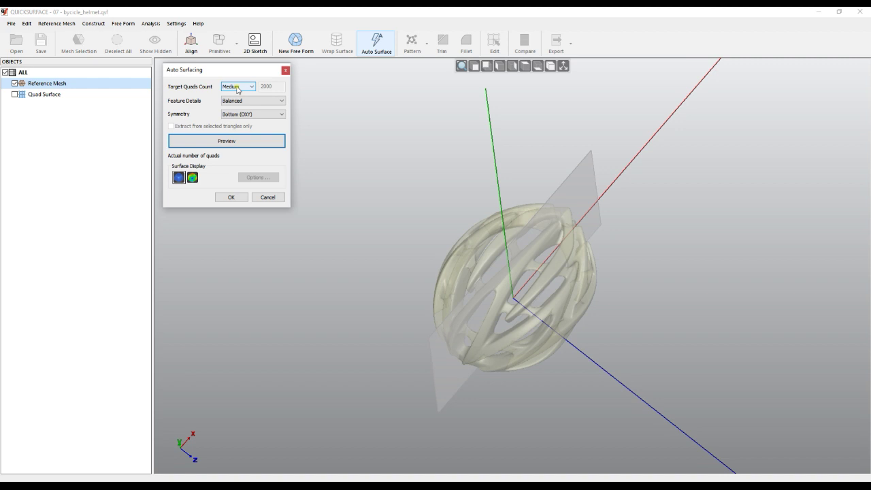
# Preview the helmet's symmetric auto surface with Medium target quads count and Balanced feature details.
pyautogui.click(226, 141)
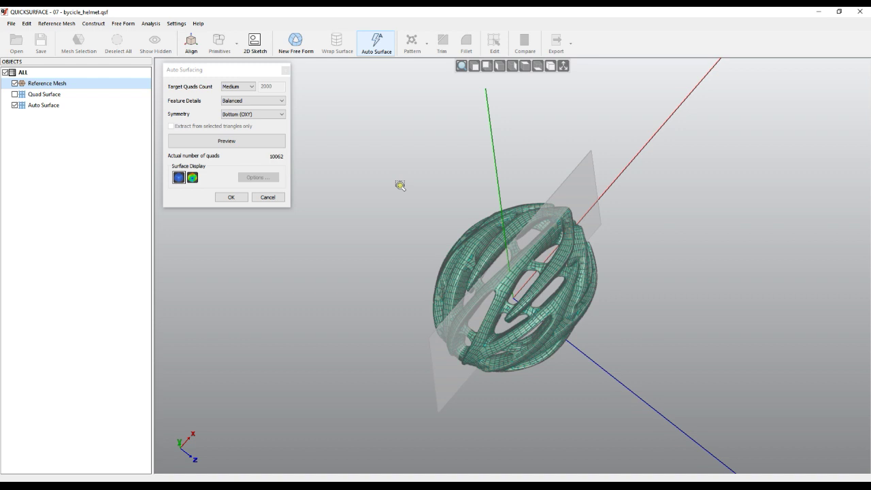
pyautogui.moveTo(525, 148); pyautogui.dragTo(527, 143, button='middle')
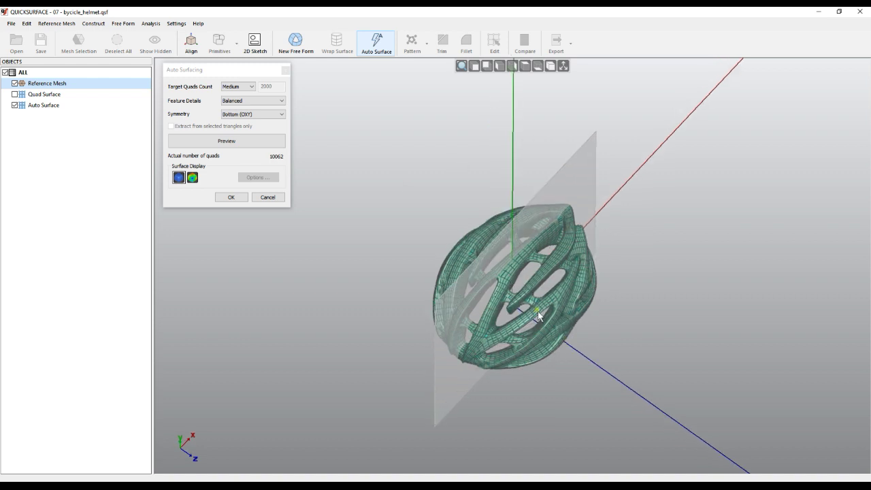
pyautogui.scroll(5, 538, 315)
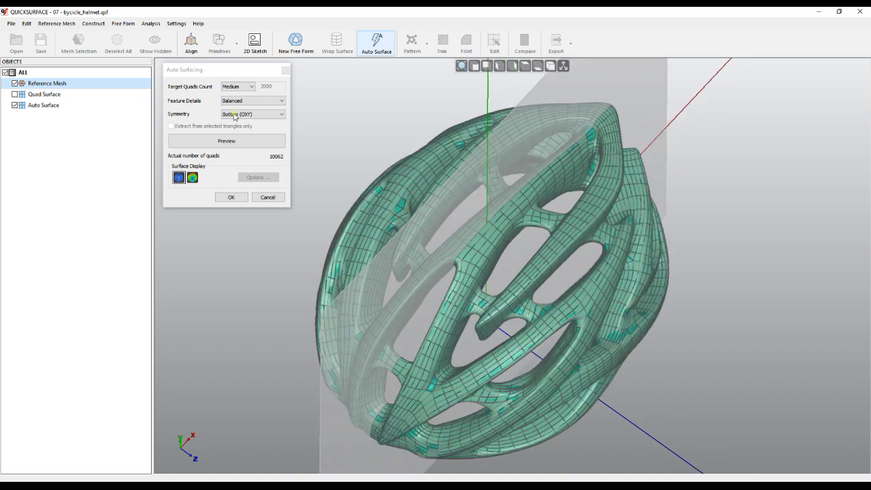
# Set the symmetry option to None to clear the plane from the preview, and hide the coordinate axes.
pyautogui.click(234, 116)
pyautogui.click(249, 129)
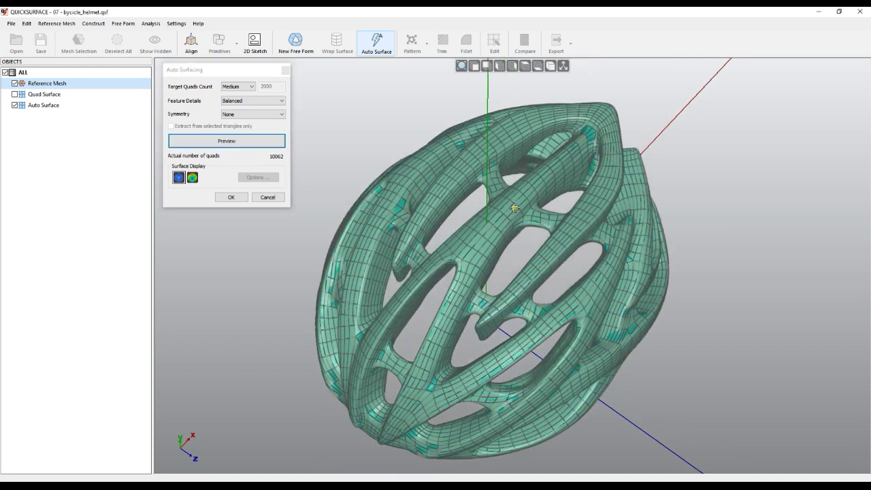
pyautogui.moveTo(515, 192); pyautogui.dragTo(510, 226, button='middle')
pyautogui.press('space')
pyautogui.moveTo(474, 371)
pyautogui.mouseDown(button='right')
pyautogui.moveTo(519, 366)
pyautogui.moveTo(479, 342)
pyautogui.moveTo(517, 272)
pyautogui.mouseUp(button='right')
pyautogui.click(564, 66)
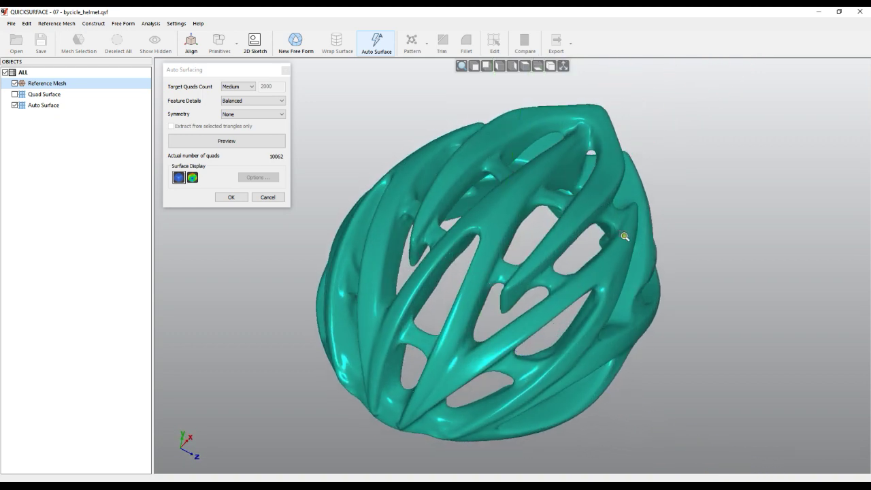
# Hide the reference mesh and examine the previewed helmet surface's quad layout up close around the vents.
pyautogui.click(14, 83)
pyautogui.moveTo(497, 327); pyautogui.dragTo(527, 305, button='right')
pyautogui.moveTo(621, 223); pyautogui.dragTo(369, 424)
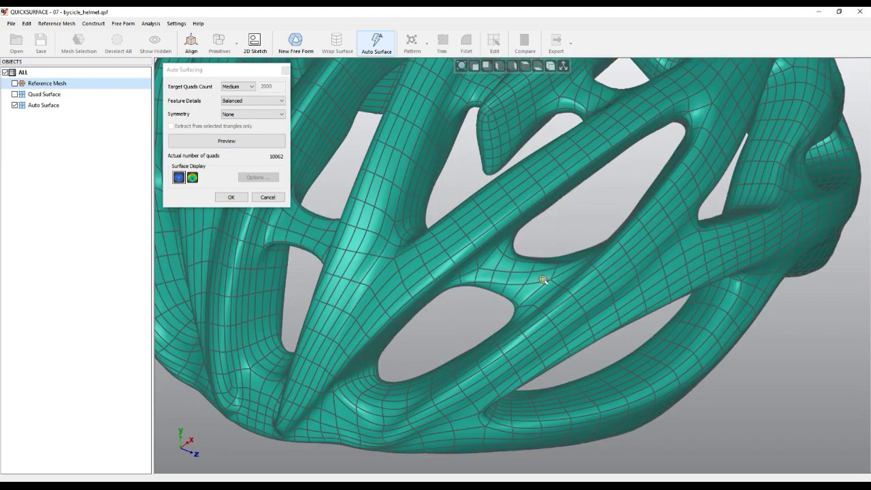
pyautogui.scroll(-3, 509, 318)
pyautogui.moveTo(515, 349); pyautogui.dragTo(584, 315, button='right')
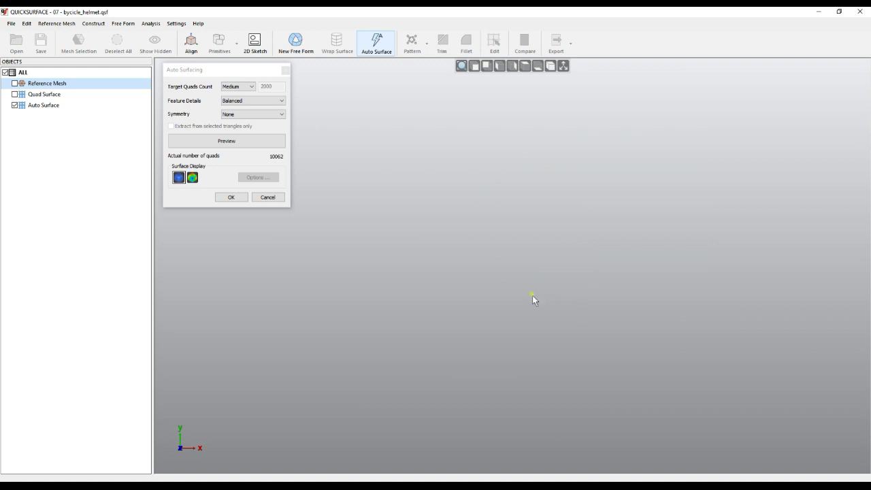
# Display the reference mesh again, examine the quads along the helmet's centre from the top, and cancel the auto surface.
pyautogui.rightClick(533, 296)
pyautogui.click(17, 85)
pyautogui.click(15, 83)
pyautogui.rightClick(438, 211)
pyautogui.click(472, 219)
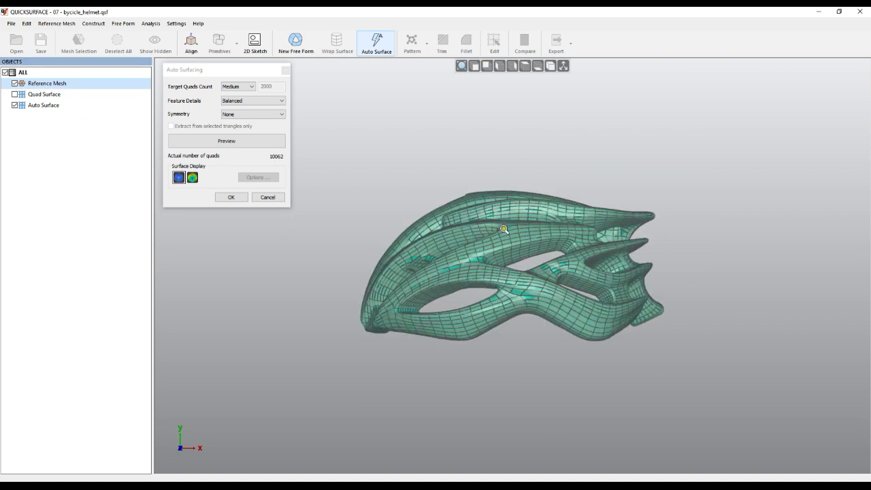
pyautogui.hotkey('ctrl', '5')
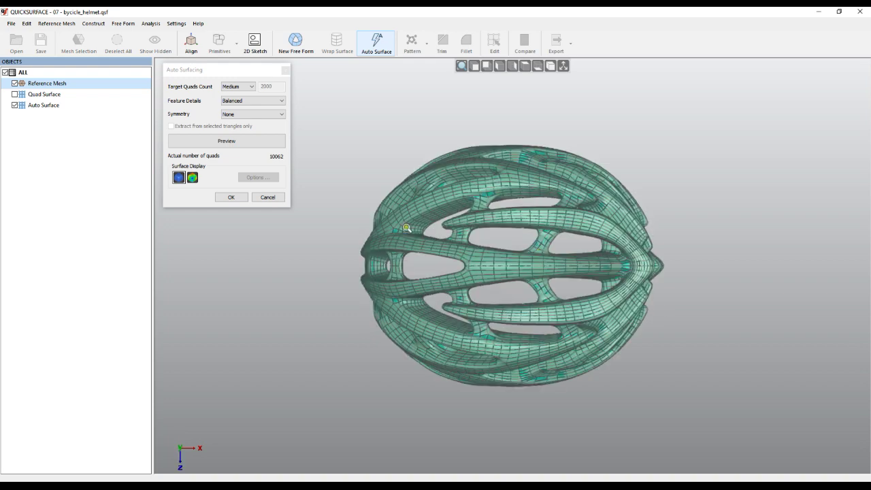
pyautogui.moveTo(373, 183); pyautogui.dragTo(552, 383)
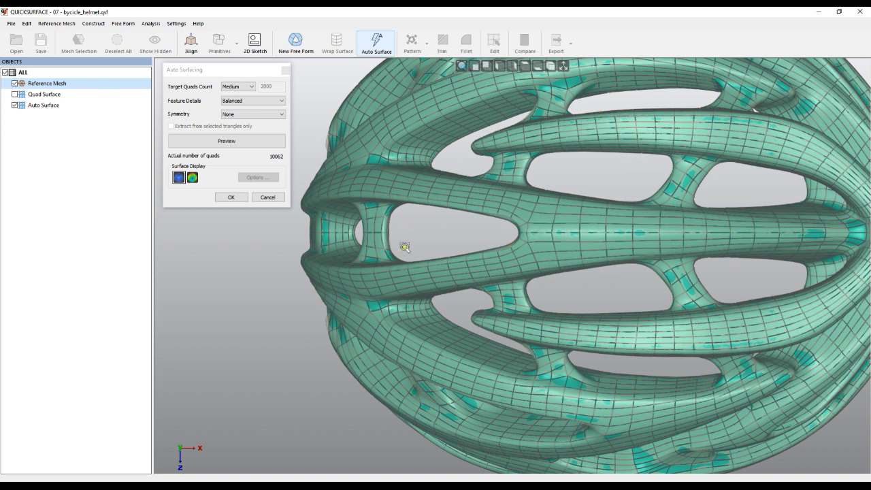
pyautogui.click(273, 198)
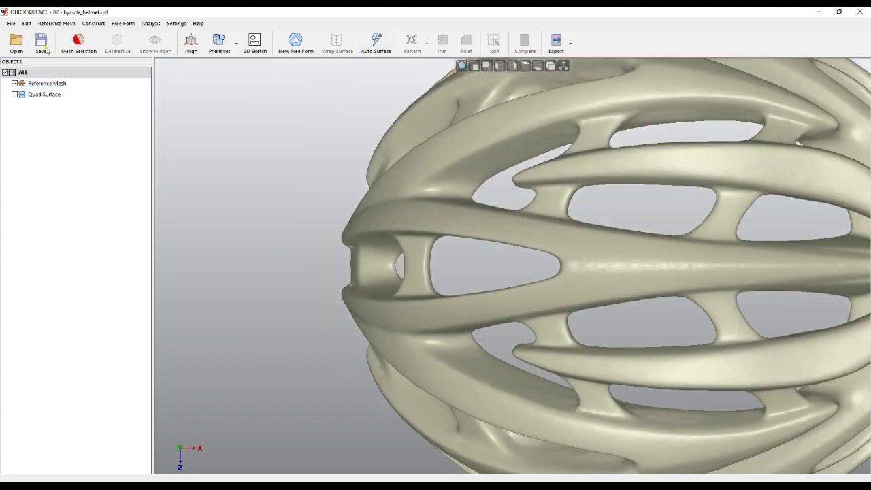
# Open the file 10 - Aircraft Hinge.qsf without saving the changes to the helmet file.
pyautogui.click(11, 24)
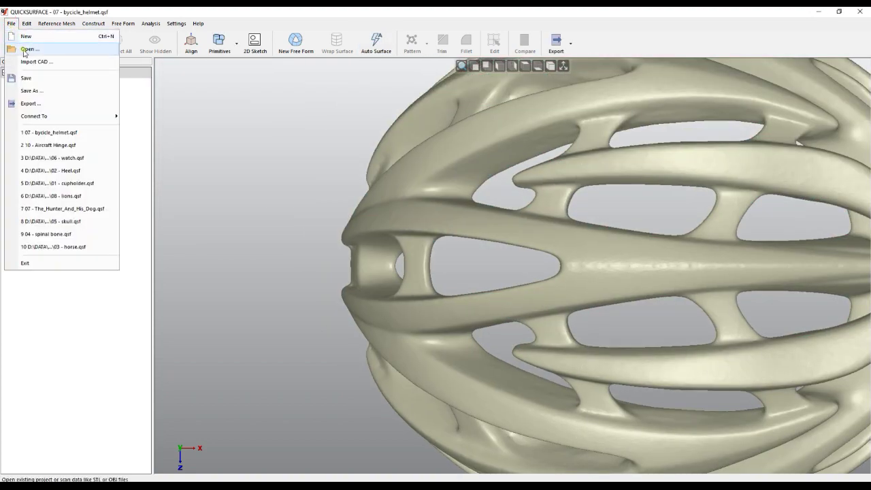
pyautogui.click(29, 49)
pyautogui.click(449, 267)
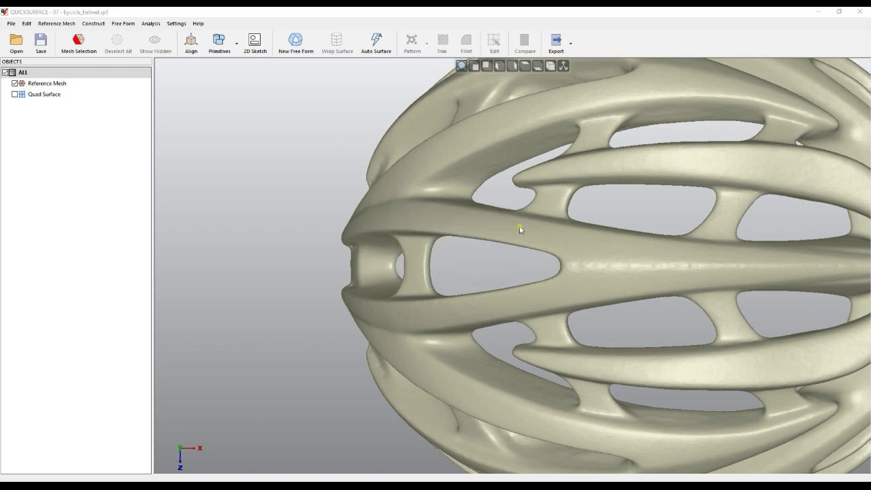
pyautogui.doubleClick(501, 259)
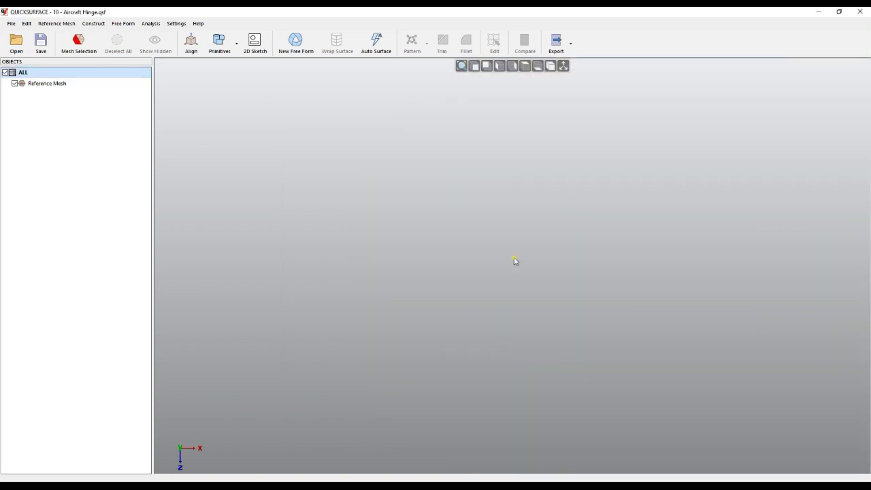
# Generate and accept an auto surface of the hinge mesh with Medium target quads, Balanced feature details and no symmetry.
pyautogui.moveTo(489, 242); pyautogui.dragTo(553, 266, button='middle')
pyautogui.scroll(3, 553, 266)
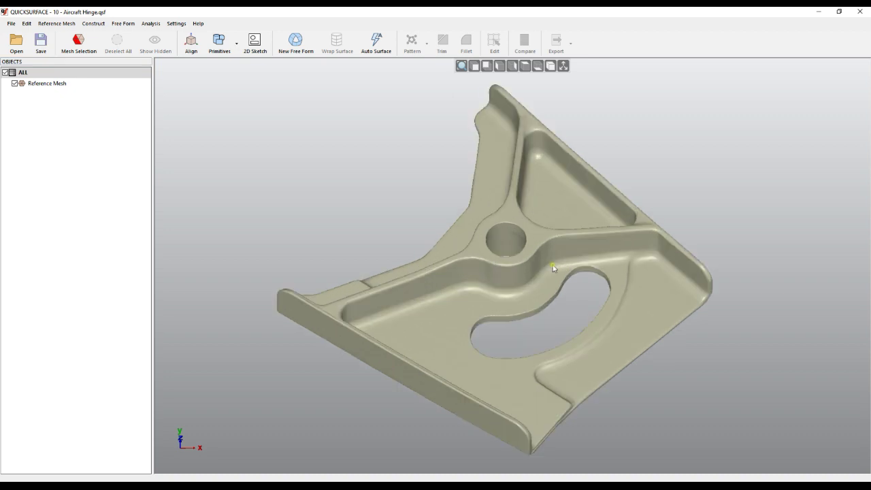
pyautogui.click(376, 44)
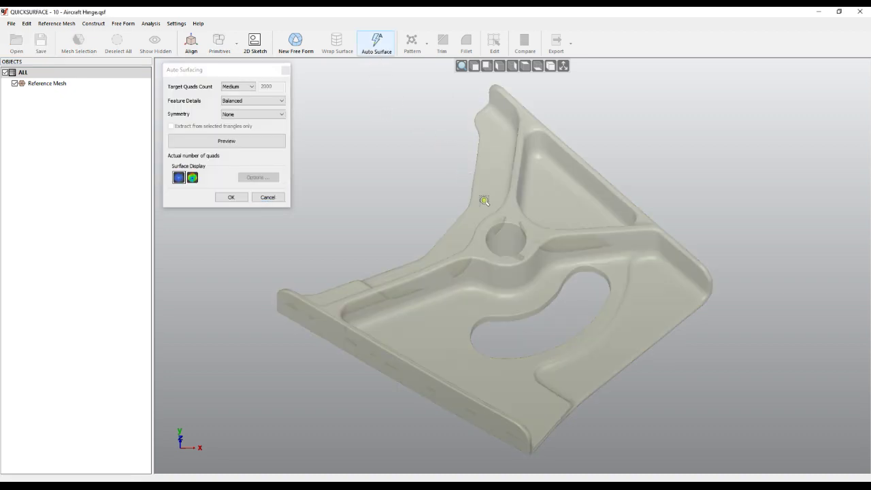
pyautogui.click(243, 140)
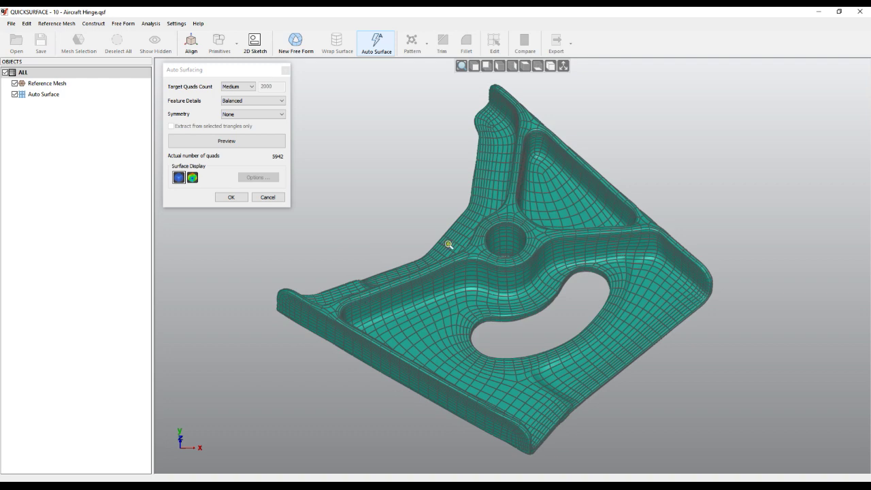
pyautogui.moveTo(492, 245)
pyautogui.mouseDown(button='middle')
pyautogui.moveTo(494, 271)
pyautogui.moveTo(493, 252)
pyautogui.mouseUp(button='middle')
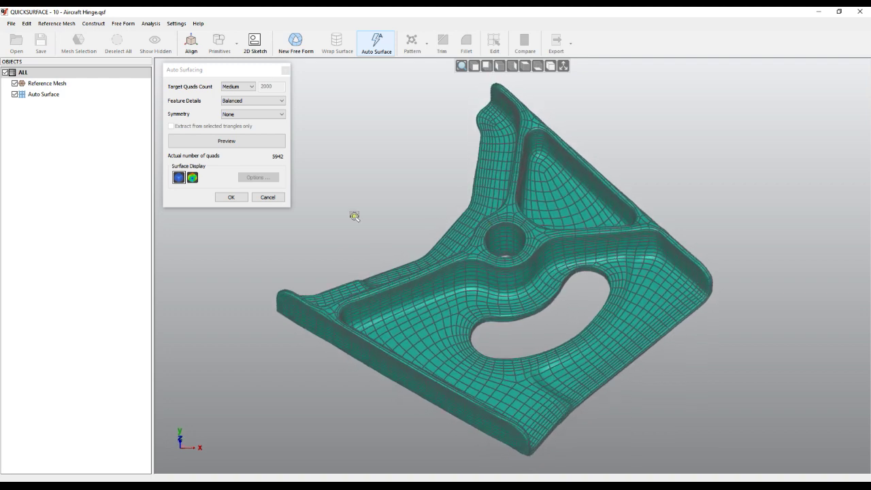
pyautogui.click(233, 199)
pyautogui.press('Return')
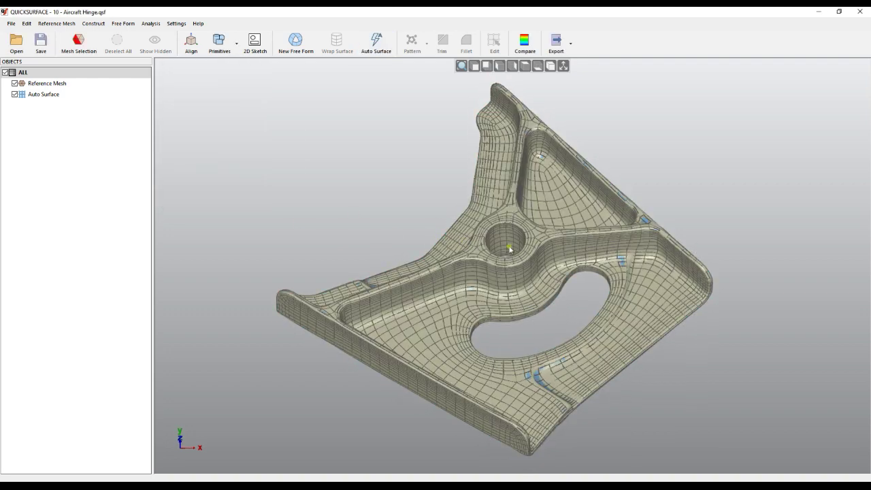
# Hide the reference mesh and examine the quad layout of the hinge's auto surface around the central hole.
pyautogui.click(15, 83)
pyautogui.moveTo(507, 256); pyautogui.dragTo(507, 308, button='middle')
pyautogui.scroll(6, 505, 244)
pyautogui.moveTo(469, 280); pyautogui.dragTo(480, 194, button='right')
pyautogui.scroll(-6, 505, 228)
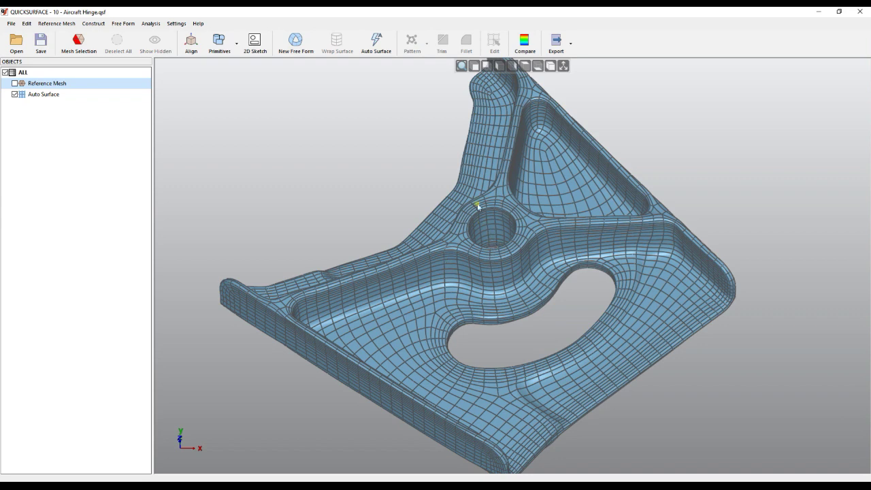
pyautogui.moveTo(496, 227)
pyautogui.mouseDown(button='right')
pyautogui.moveTo(495, 247)
pyautogui.moveTo(496, 218)
pyautogui.mouseUp(button='right')
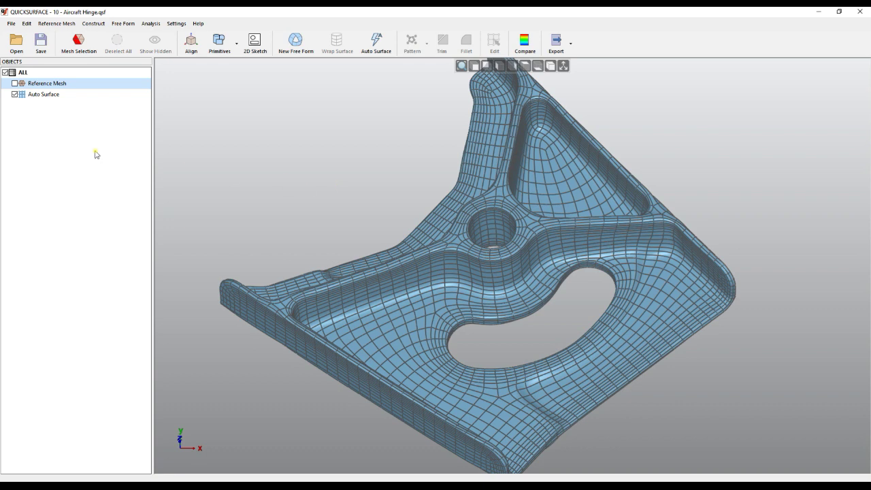
# Hide the auto surface, display the reference mesh, and fit a cylinder to the selected wall of the central hole.
pyautogui.click(14, 94)
pyautogui.click(14, 83)
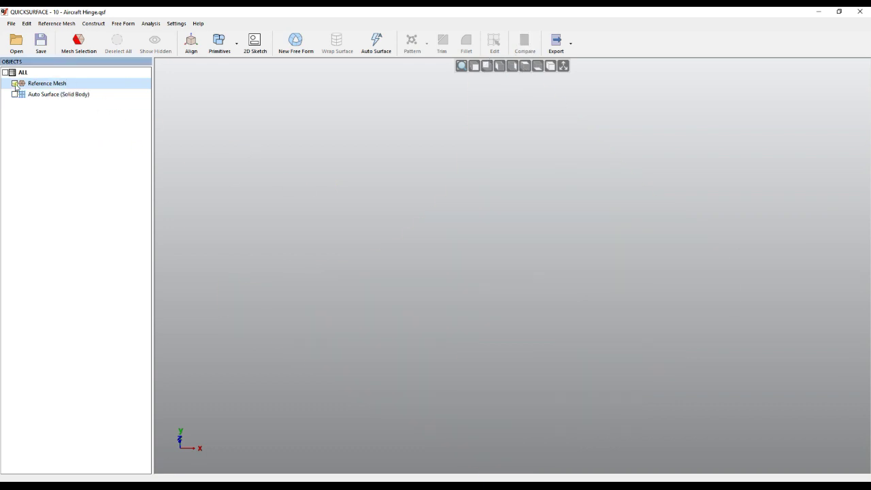
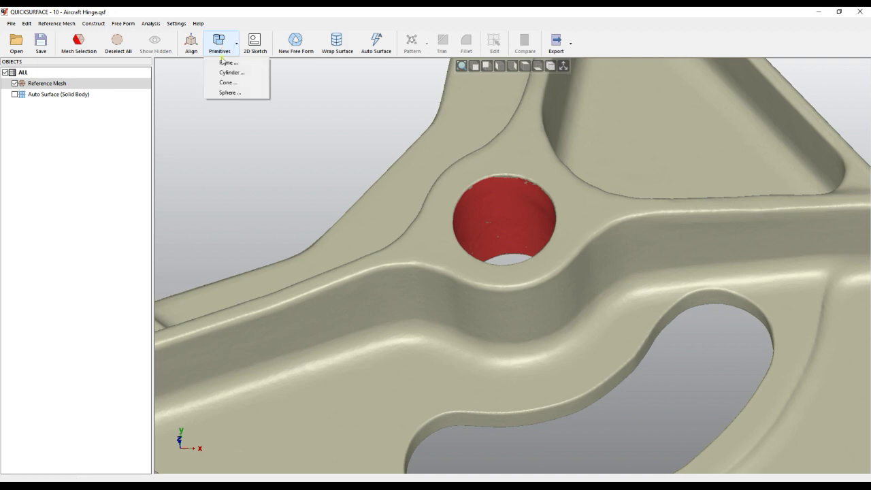
pyautogui.click(229, 73)
pyautogui.moveTo(458, 206); pyautogui.dragTo(469, 301, button='middle')
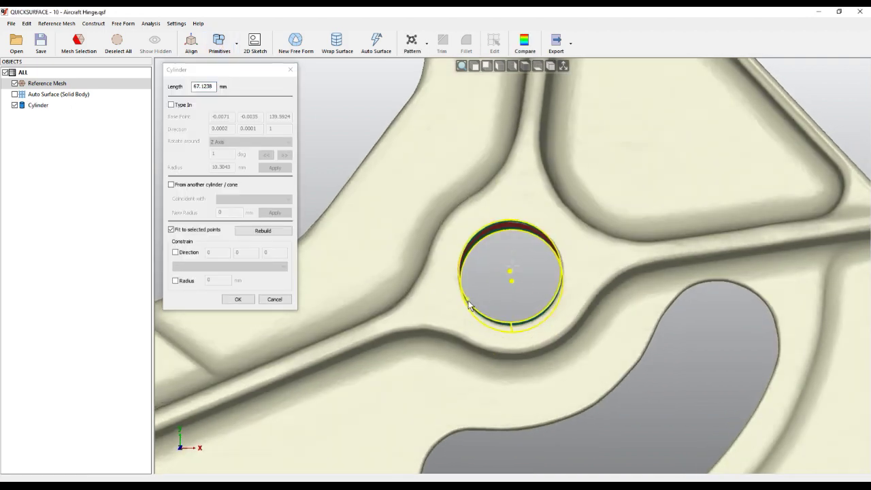
pyautogui.click(235, 299)
pyautogui.moveTo(433, 249); pyautogui.dragTo(436, 207, button='middle')
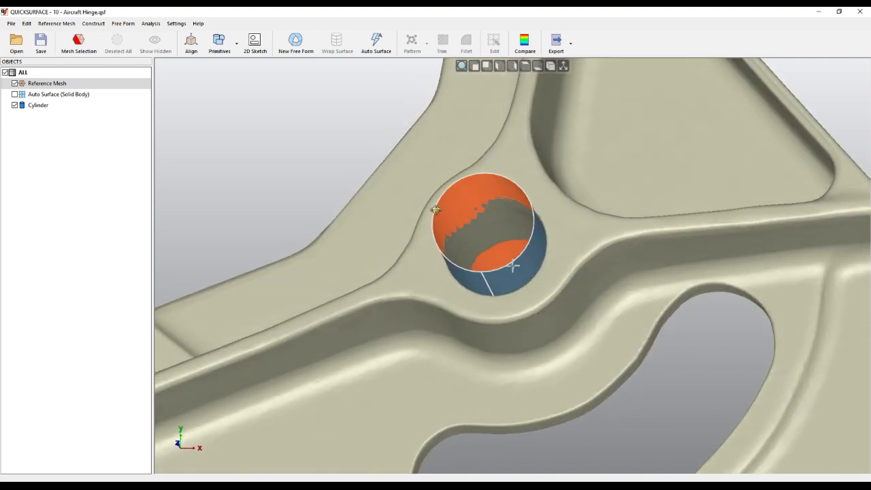
# Display the auto surface again together with the cylinder and open the surface for editing.
pyautogui.click(14, 93)
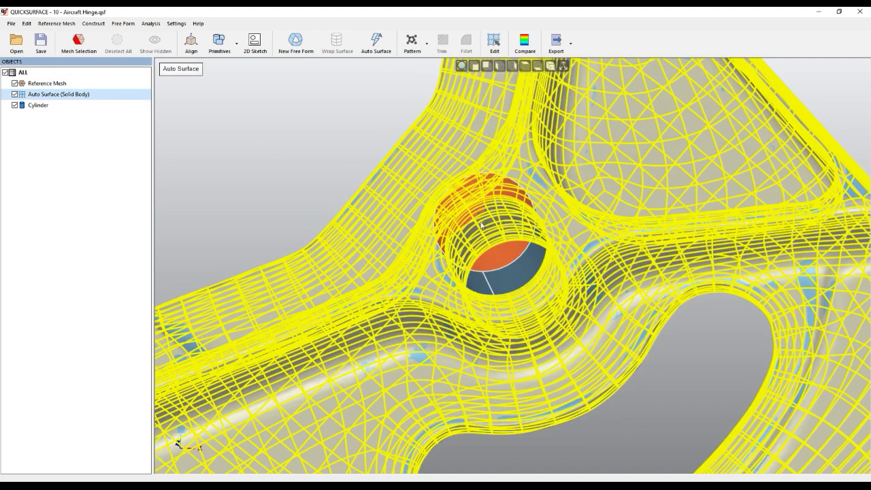
pyautogui.click(360, 176)
pyautogui.moveTo(484, 237); pyautogui.dragTo(490, 245, button='middle')
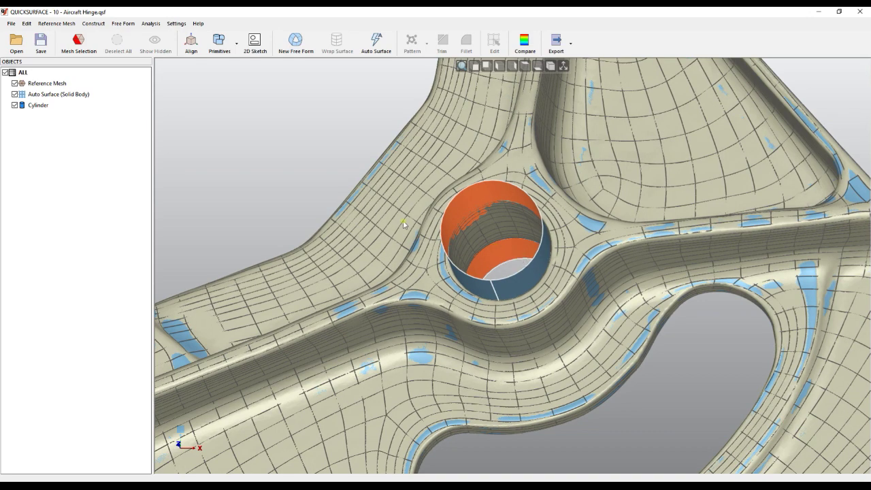
pyautogui.doubleClick(50, 95)
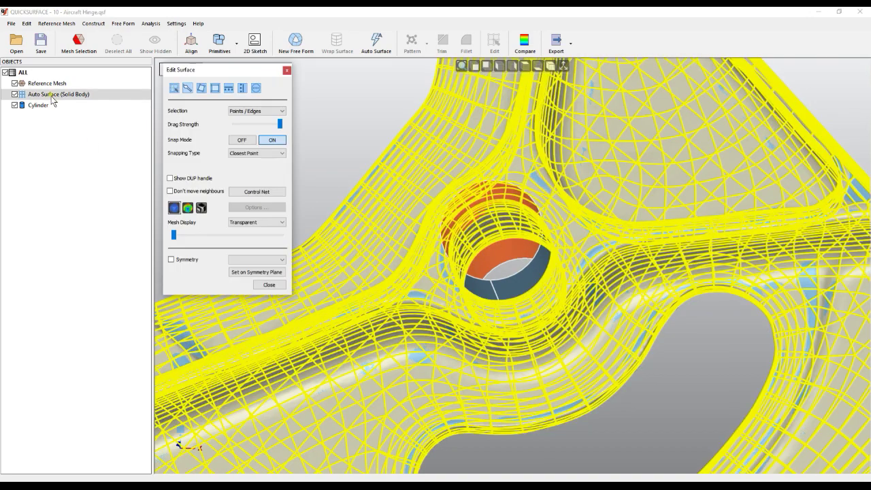
pyautogui.moveTo(350, 153)
pyautogui.mouseDown(button='right')
pyautogui.moveTo(361, 196)
pyautogui.moveTo(359, 159)
pyautogui.mouseUp(button='right')
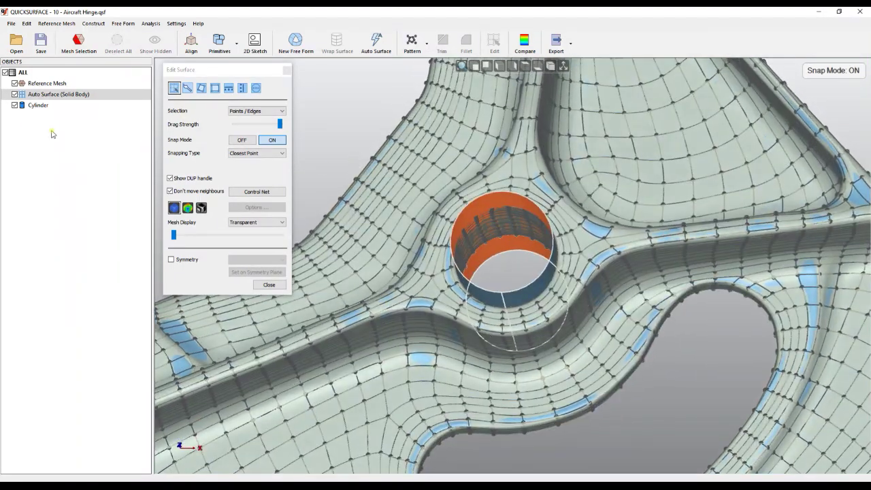
pyautogui.click(15, 106)
pyautogui.click(15, 106)
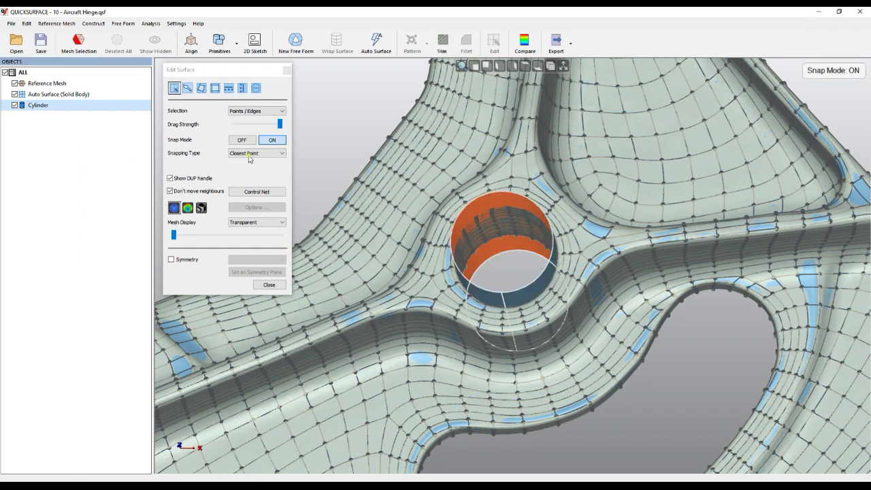
# Offset the auto surface away from the cylinder using Offset by reference surfaces with a 0.500 mm tolerance.
pyautogui.click(256, 88)
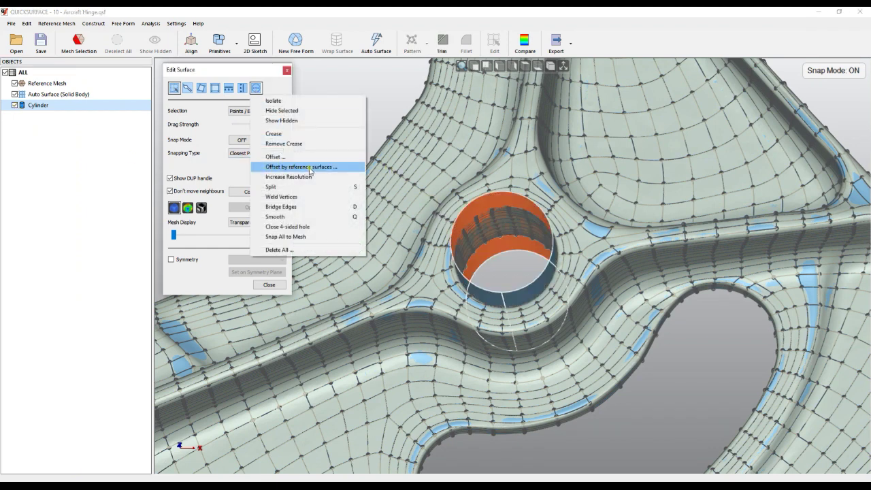
pyautogui.click(277, 80)
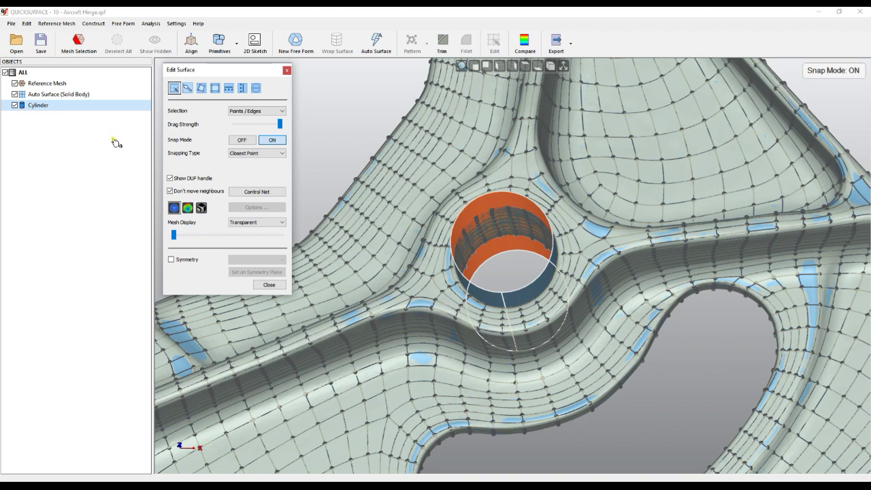
pyautogui.moveTo(512, 267)
pyautogui.mouseDown(button='right')
pyautogui.moveTo(516, 286)
pyautogui.moveTo(505, 263)
pyautogui.mouseUp(button='right')
pyautogui.scroll(3, 505, 264)
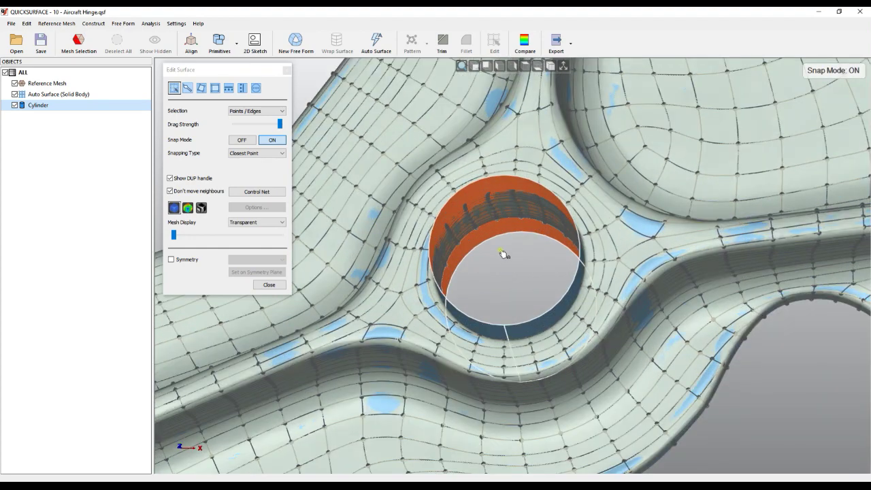
pyautogui.click(259, 91)
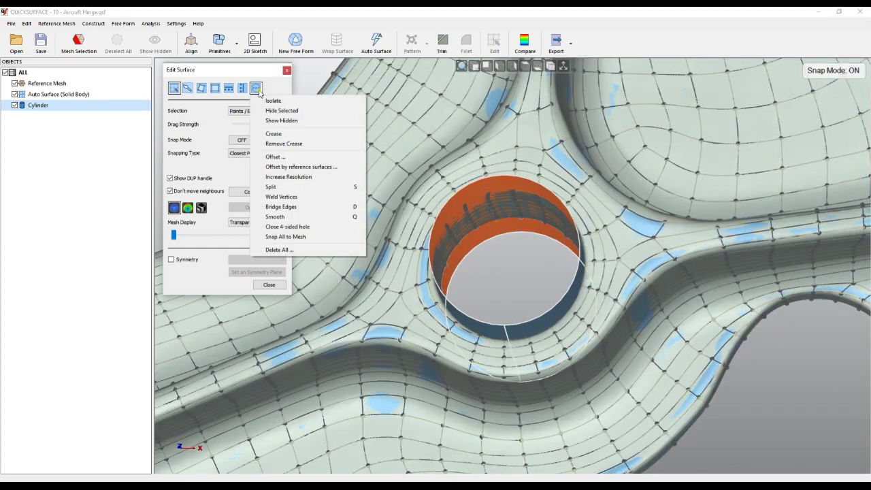
pyautogui.click(293, 167)
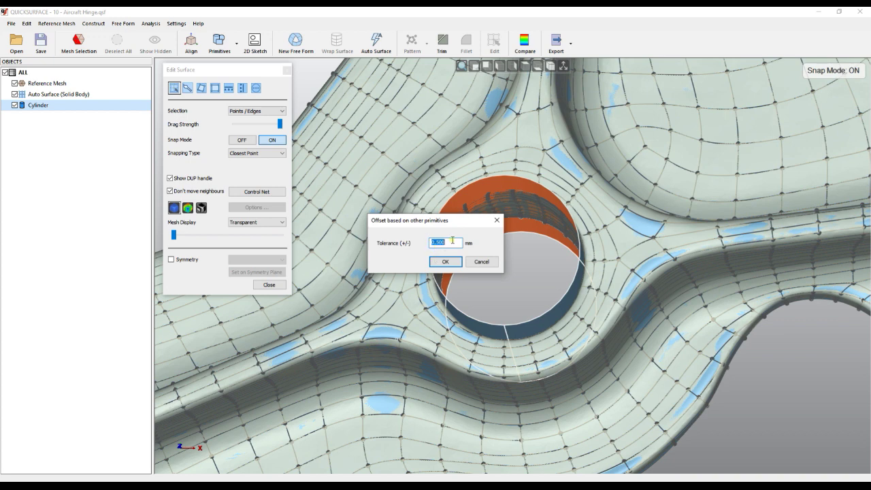
pyautogui.click(445, 262)
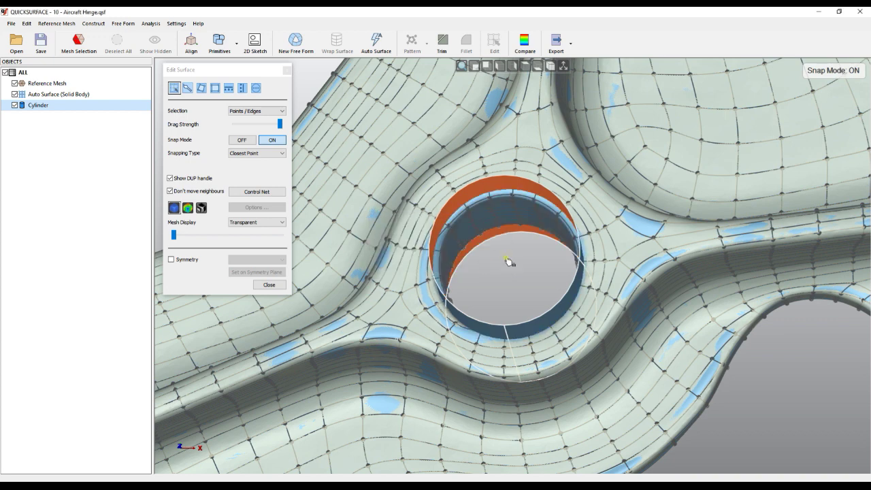
# Check the offset hole wall against the cylinder from above and finish editing the auto surface.
pyautogui.moveTo(521, 258); pyautogui.dragTo(528, 283, button='middle')
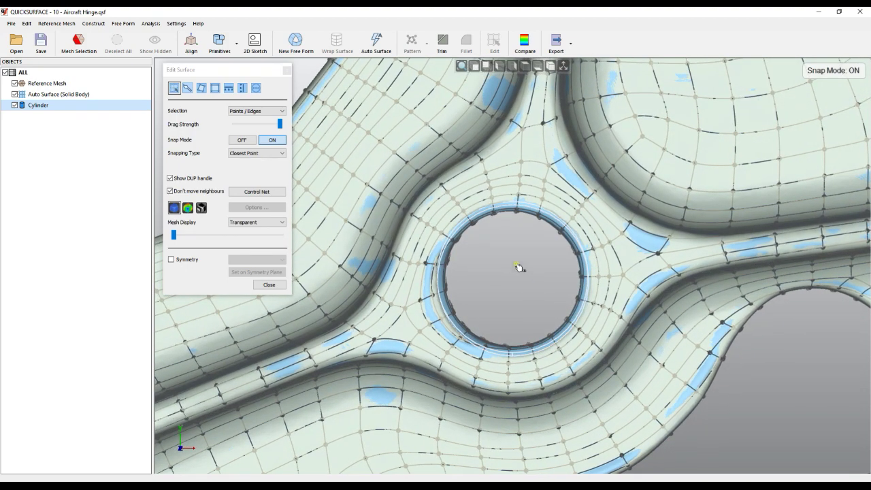
pyautogui.scroll(2, 520, 268)
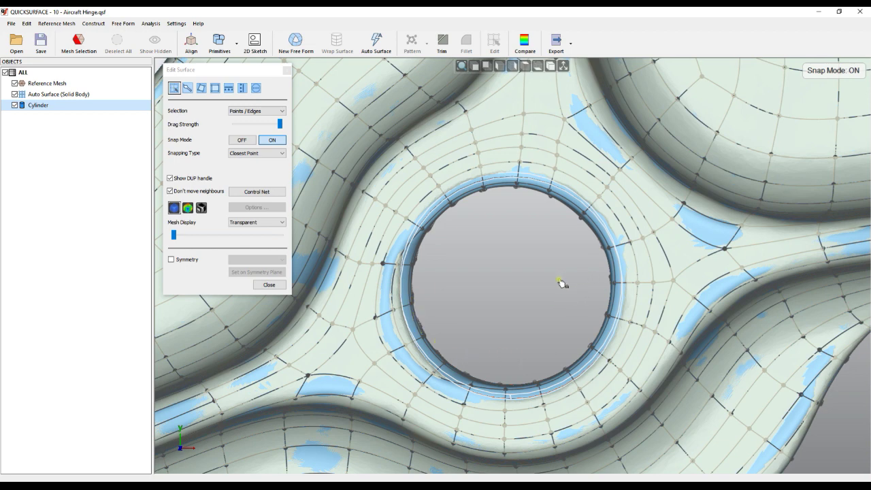
pyautogui.click(279, 288)
pyautogui.click(269, 285)
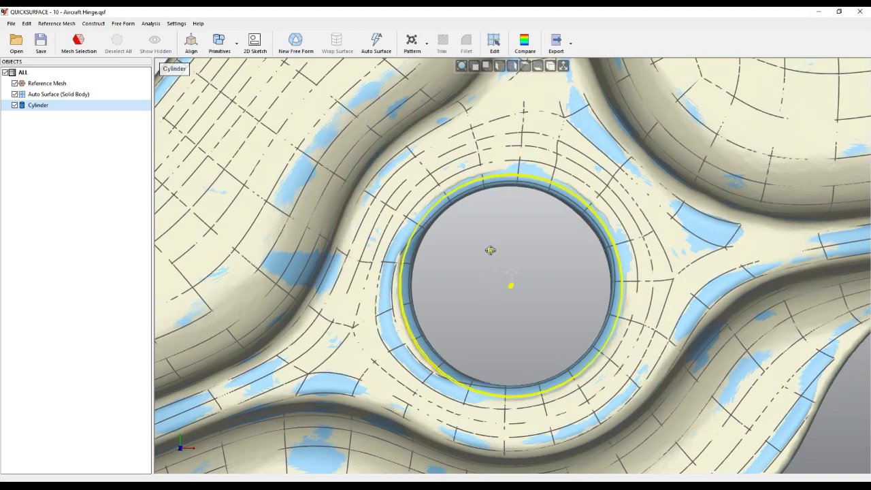
pyautogui.scroll(-5, 315, 215)
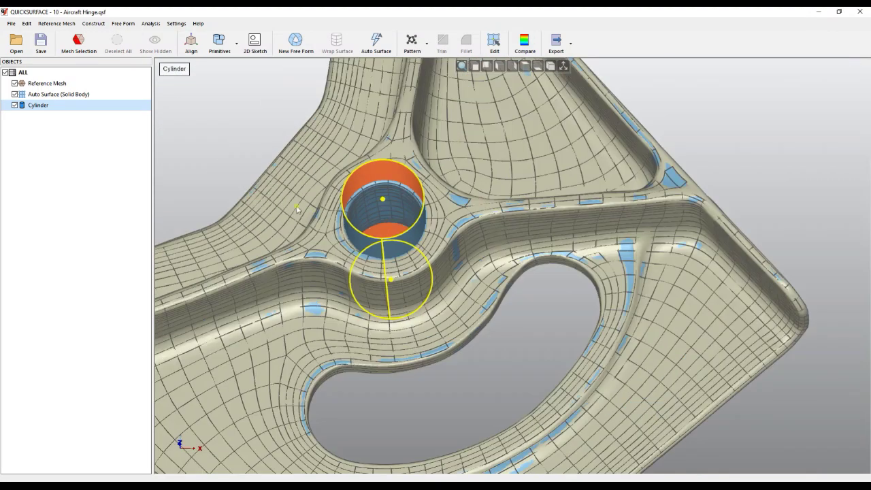
# Hide the reference mesh and start a Trim between the auto surface and the cylinder.
pyautogui.click(14, 83)
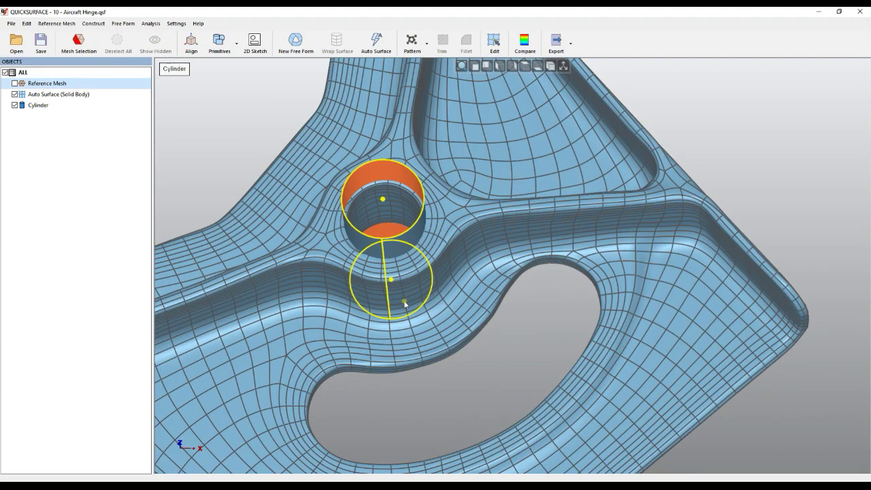
pyautogui.click(508, 352)
pyautogui.click(486, 291)
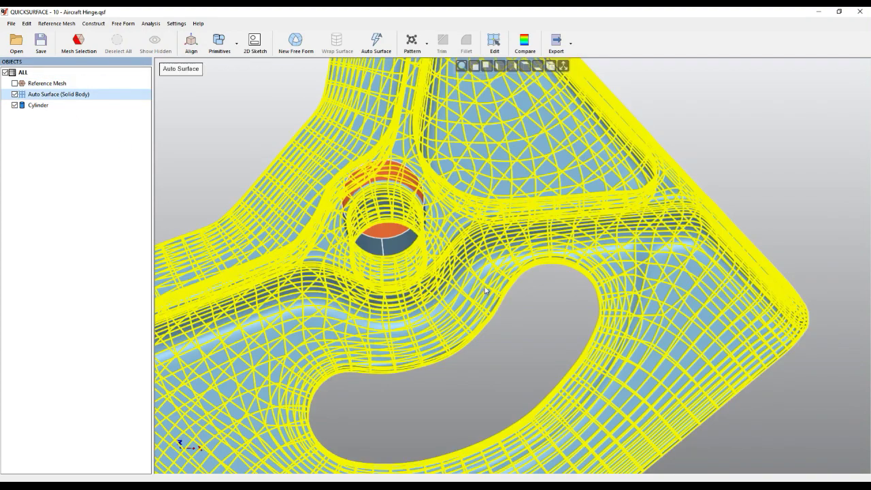
pyautogui.keyDown('ctrl'); pyautogui.click(403, 258); pyautogui.keyUp('ctrl')
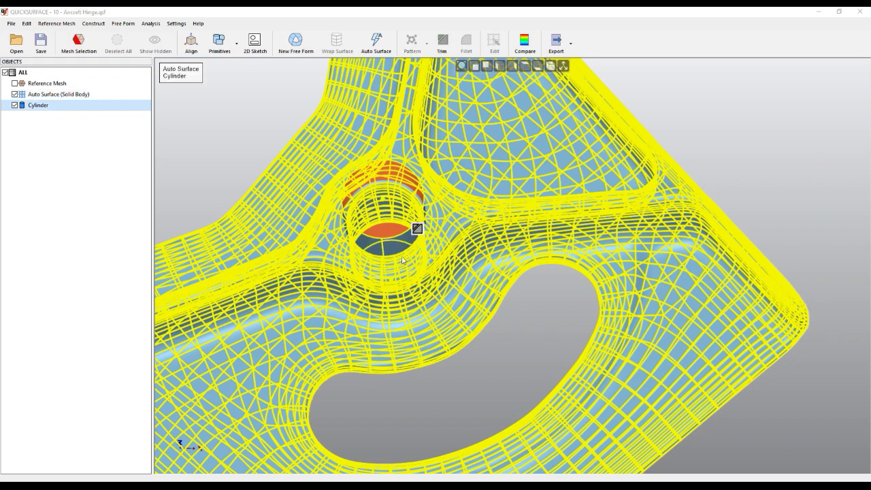
pyautogui.click(443, 43)
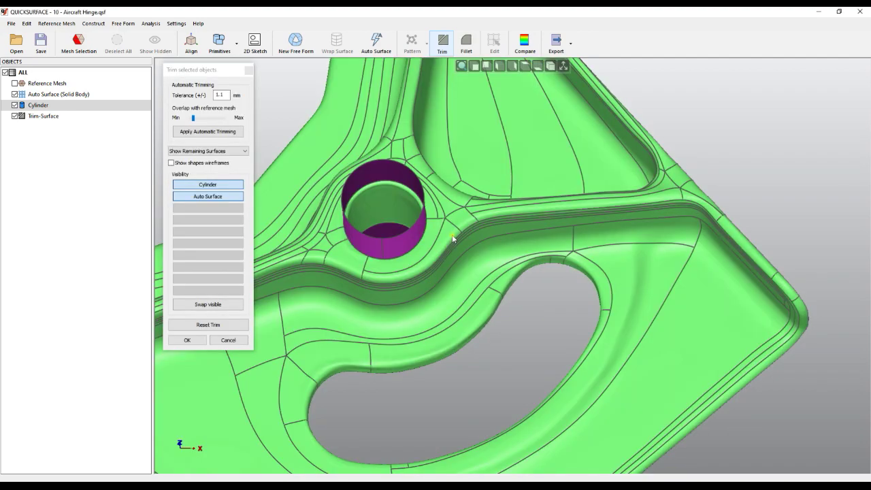
# Try trimming the cylinder manually by picking its portion above the hinge, and reset the trim.
pyautogui.moveTo(465, 289); pyautogui.dragTo(435, 252, button='middle')
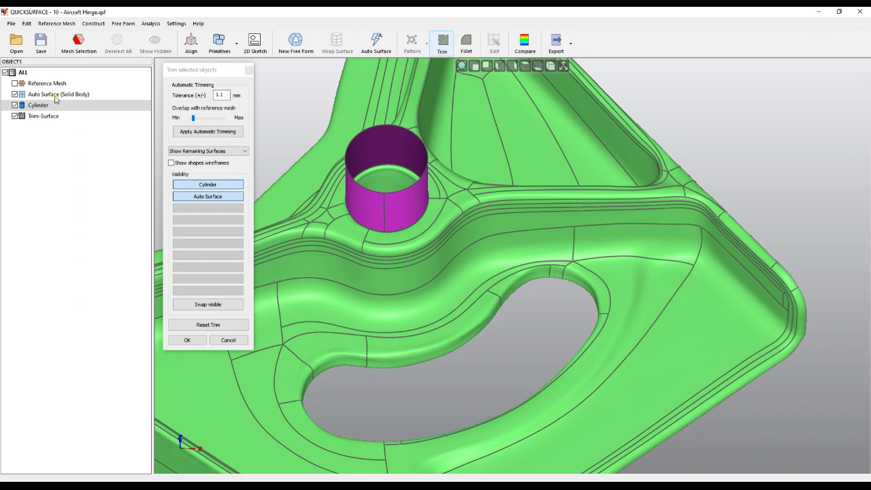
pyautogui.scroll(-2, 620, 261)
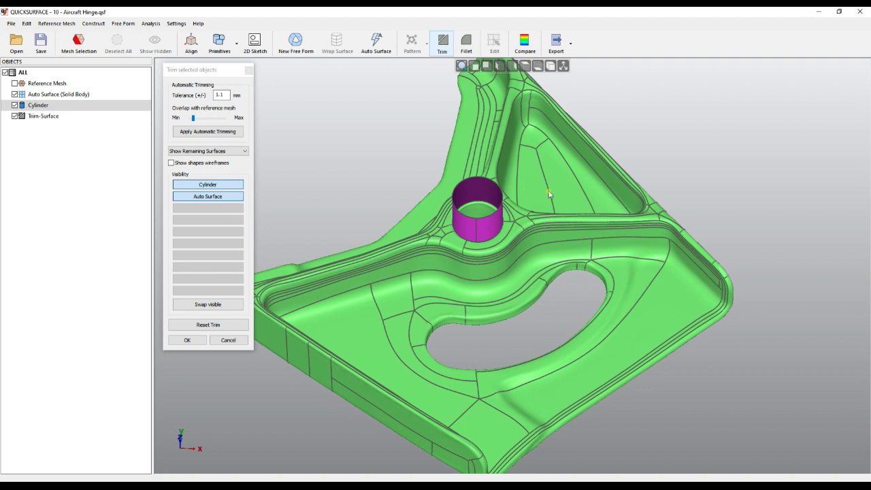
pyautogui.moveTo(466, 244); pyautogui.dragTo(467, 179, button='middle')
pyautogui.moveTo(395, 346); pyautogui.dragTo(484, 176, button='middle')
pyautogui.moveTo(484, 176); pyautogui.dragTo(392, 381, button='right')
pyautogui.scroll(2, 469, 271)
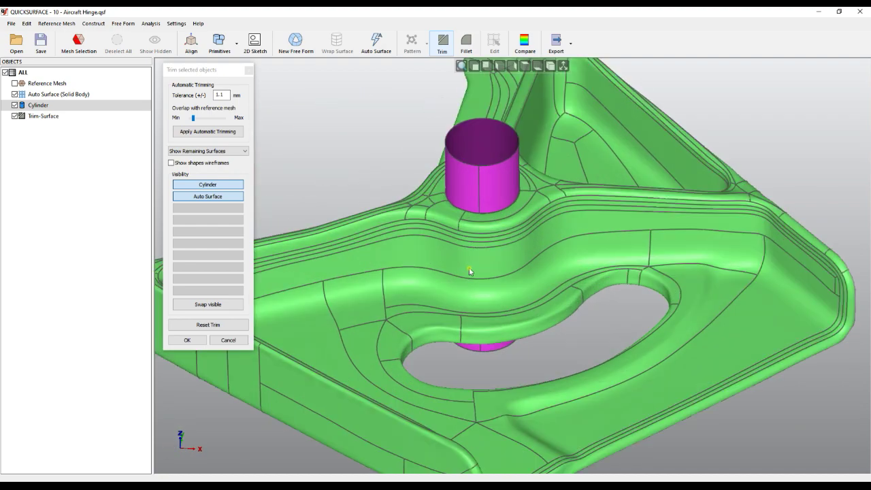
pyautogui.click(498, 173)
pyautogui.click(487, 189)
pyautogui.moveTo(460, 151); pyautogui.dragTo(442, 243, button='right')
pyautogui.click(199, 326)
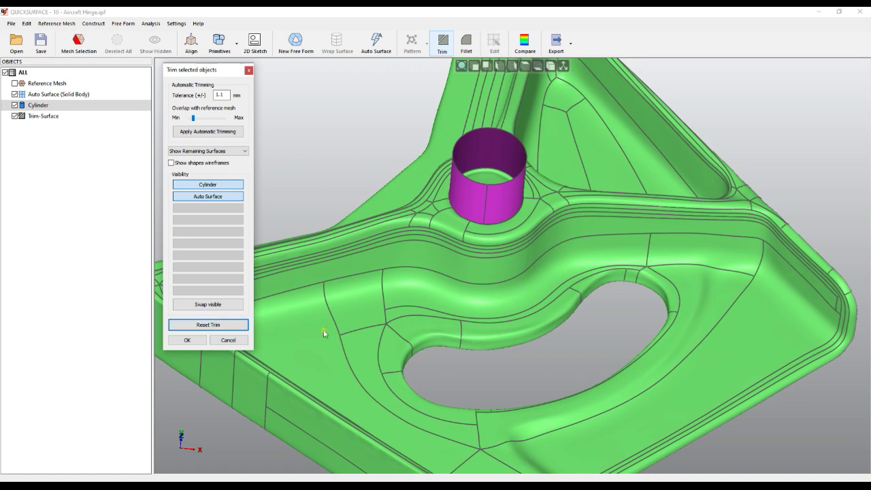
# Trim the auto surface and cylinder against each other with automatic trimming and accept the result.
pyautogui.moveTo(450, 312); pyautogui.dragTo(453, 366, button='right')
pyautogui.click(219, 132)
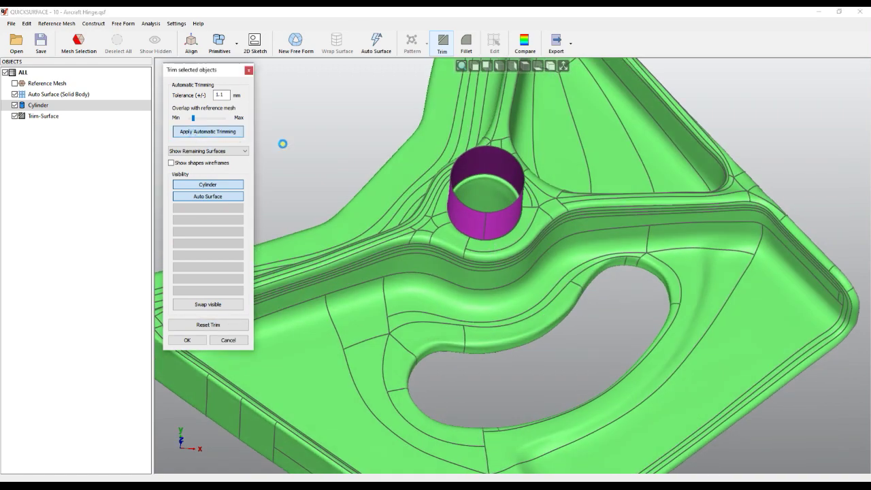
pyautogui.moveTo(509, 239)
pyautogui.mouseDown(button='right')
pyautogui.moveTo(619, 276)
pyautogui.moveTo(724, 277)
pyautogui.moveTo(726, 284)
pyautogui.moveTo(644, 249)
pyautogui.moveTo(613, 255)
pyautogui.moveTo(497, 247)
pyautogui.mouseUp(button='right')
pyautogui.moveTo(525, 290); pyautogui.dragTo(495, 198, button='right')
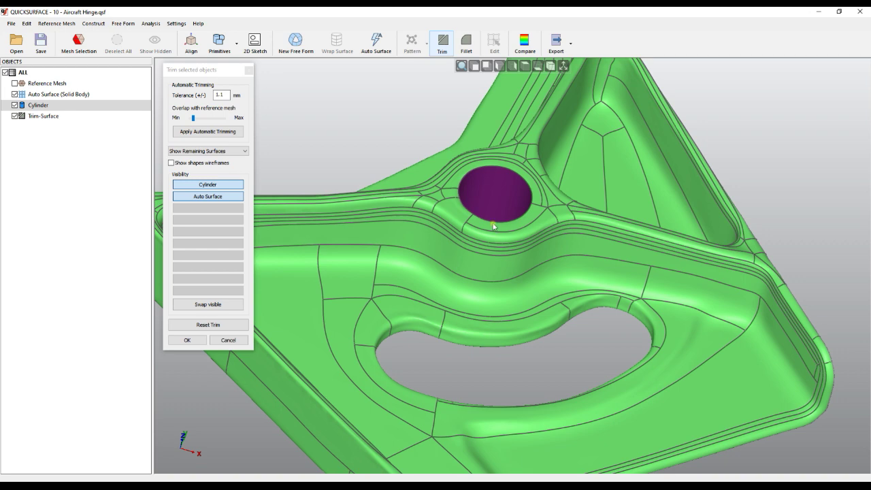
pyautogui.click(187, 339)
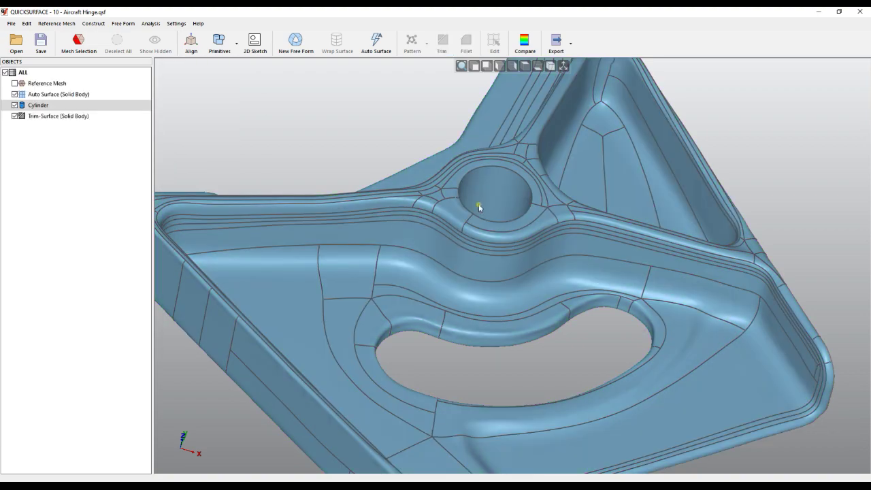
# Examine the trimmed hinge hole up close and from the other side, highlighting its cylindrical wall.
pyautogui.moveTo(478, 203); pyautogui.dragTo(545, 361, button='right')
pyautogui.scroll(3, 480, 201)
pyautogui.moveTo(529, 214); pyautogui.dragTo(529, 282, button='right')
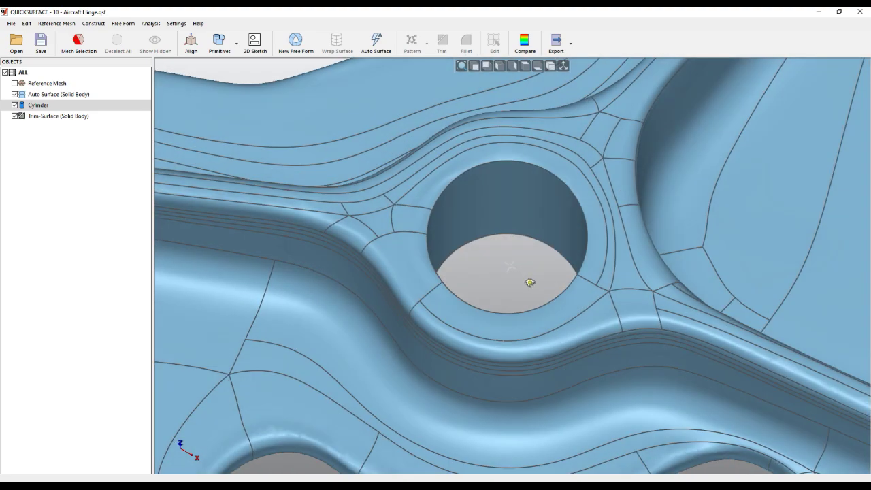
pyautogui.click(515, 218)
pyautogui.moveTo(500, 255); pyautogui.dragTo(503, 238, button='right')
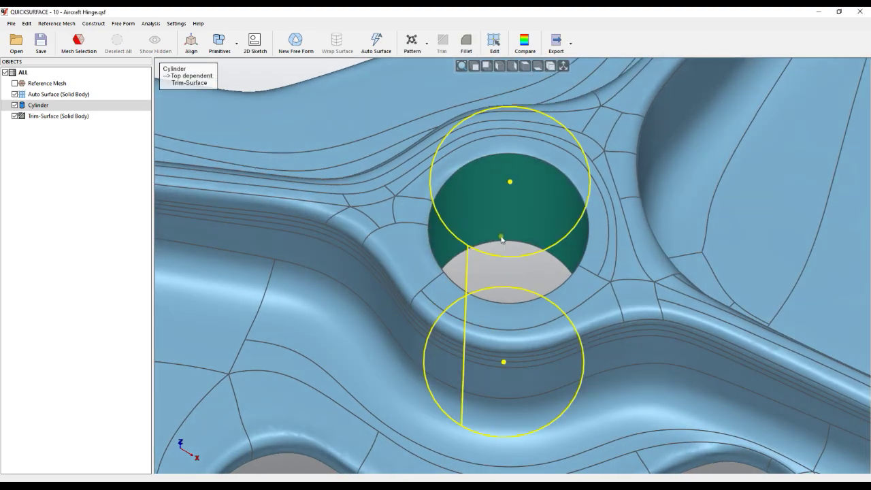
pyautogui.click(506, 257)
pyautogui.moveTo(449, 283); pyautogui.dragTo(470, 184, button='right')
pyautogui.scroll(-4, 469, 267)
pyautogui.moveTo(469, 268); pyautogui.dragTo(297, 241, button='right')
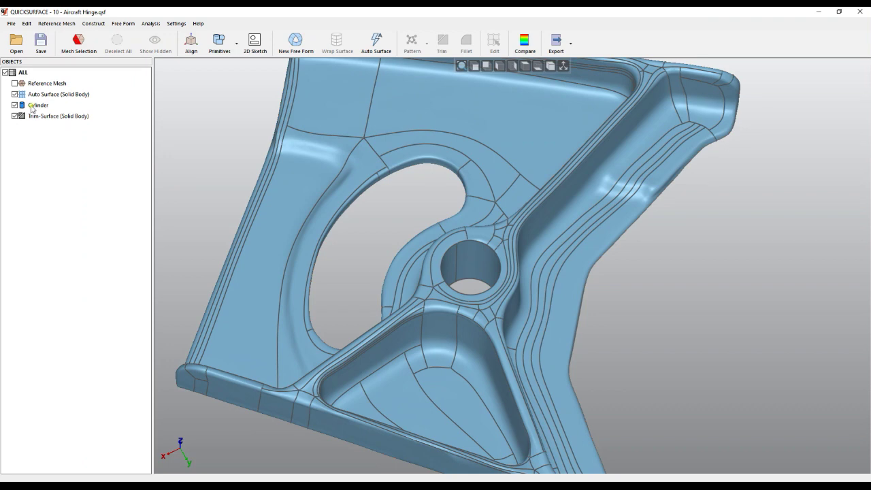
# Open the hole cylinder's definition to review its length and radius settings, and leave without changing it.
pyautogui.doubleClick(67, 107)
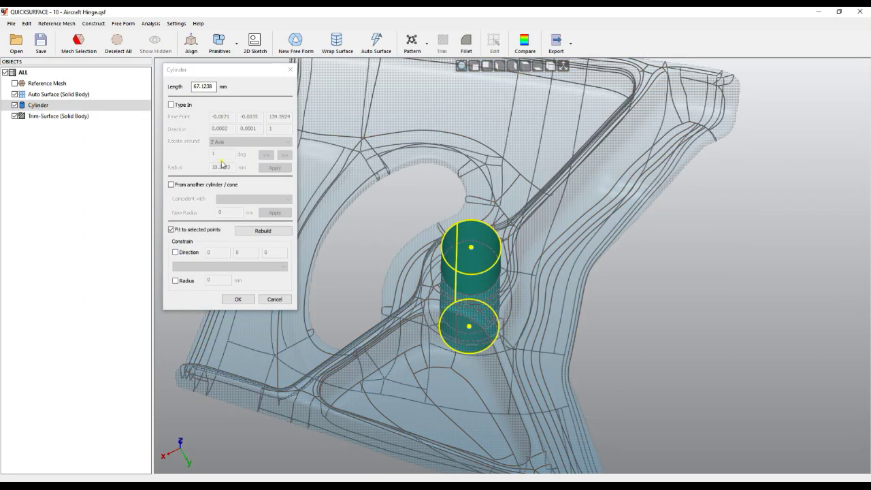
pyautogui.click(274, 299)
pyautogui.moveTo(383, 229)
pyautogui.mouseDown(button='right')
pyautogui.moveTo(366, 156)
pyautogui.moveTo(374, 163)
pyautogui.mouseUp(button='right')
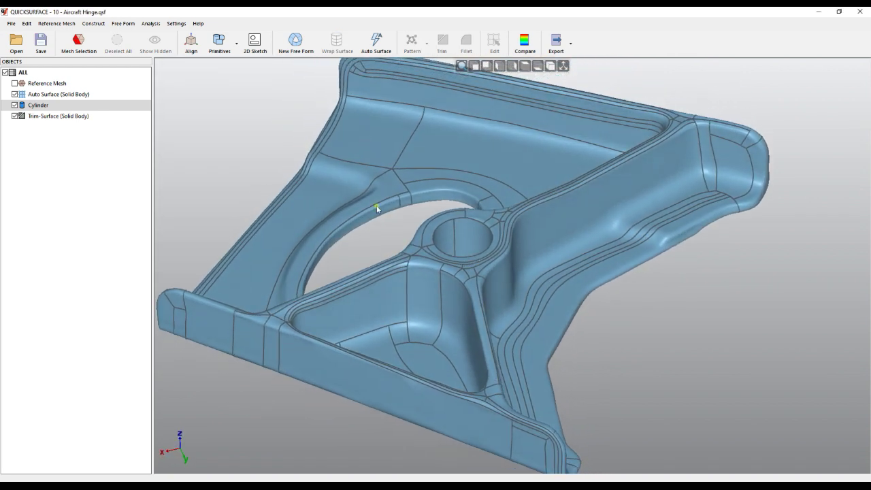